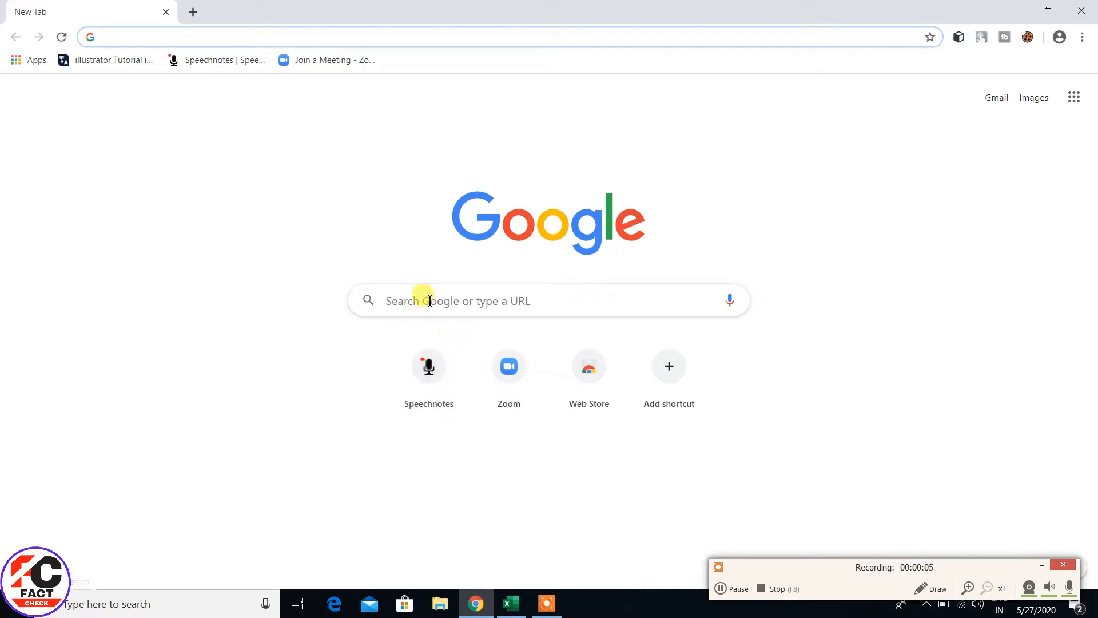
Search Google for "imds login", open the IMDS | International Material Data System site and go to its login page
{"action": "left_click", "coordinate": [423, 300]}
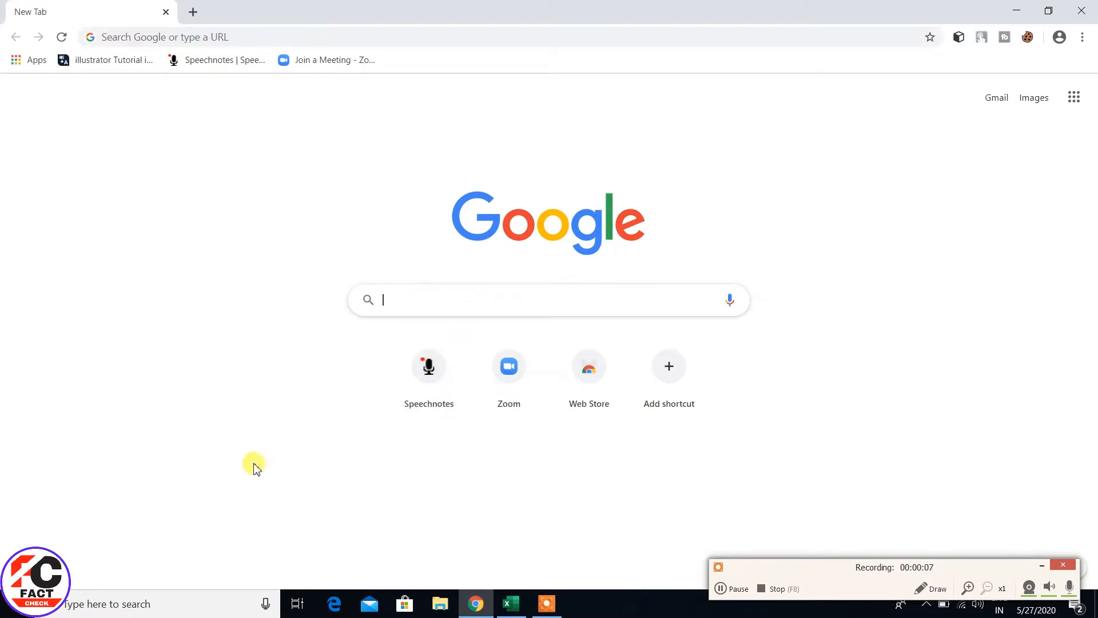
{"action": "type", "text": "imds"}
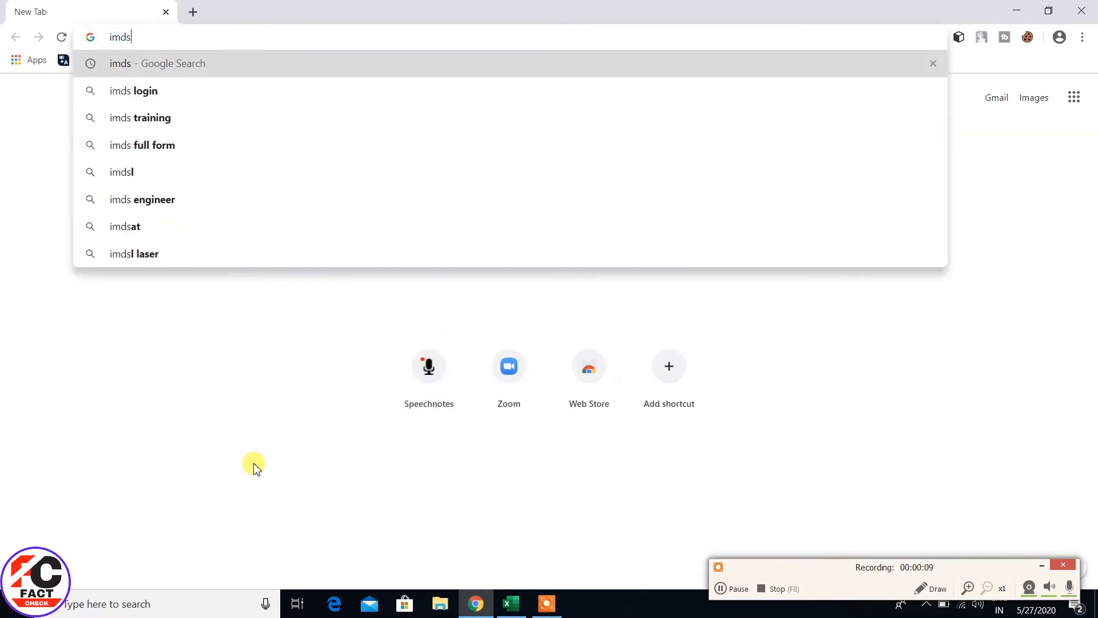
{"action": "left_click", "coordinate": [141, 92]}
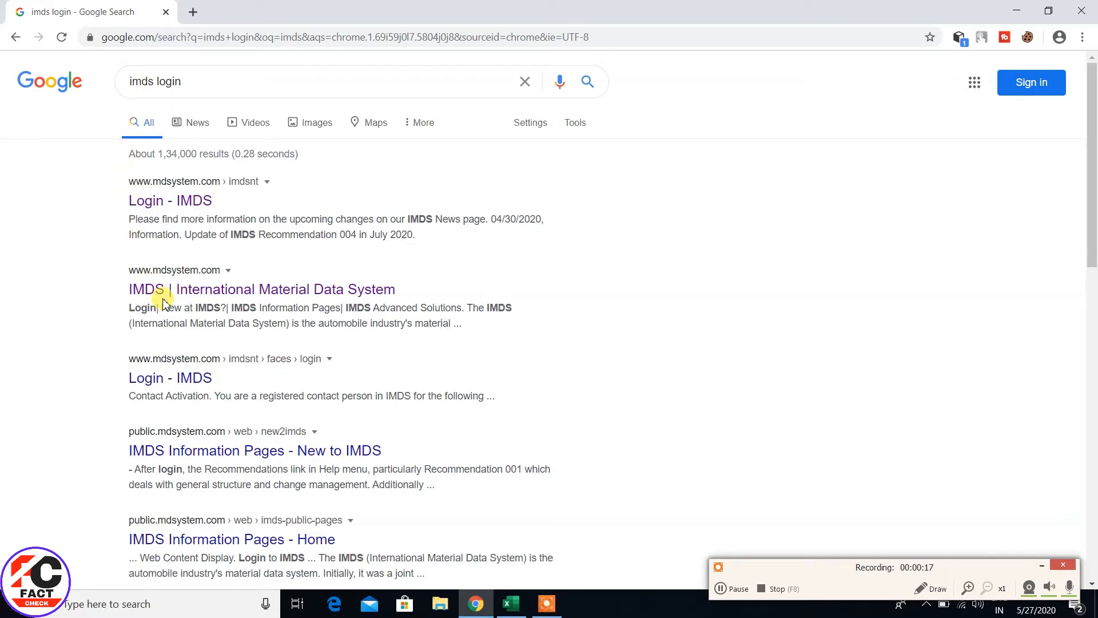
{"action": "left_click", "coordinate": [294, 295]}
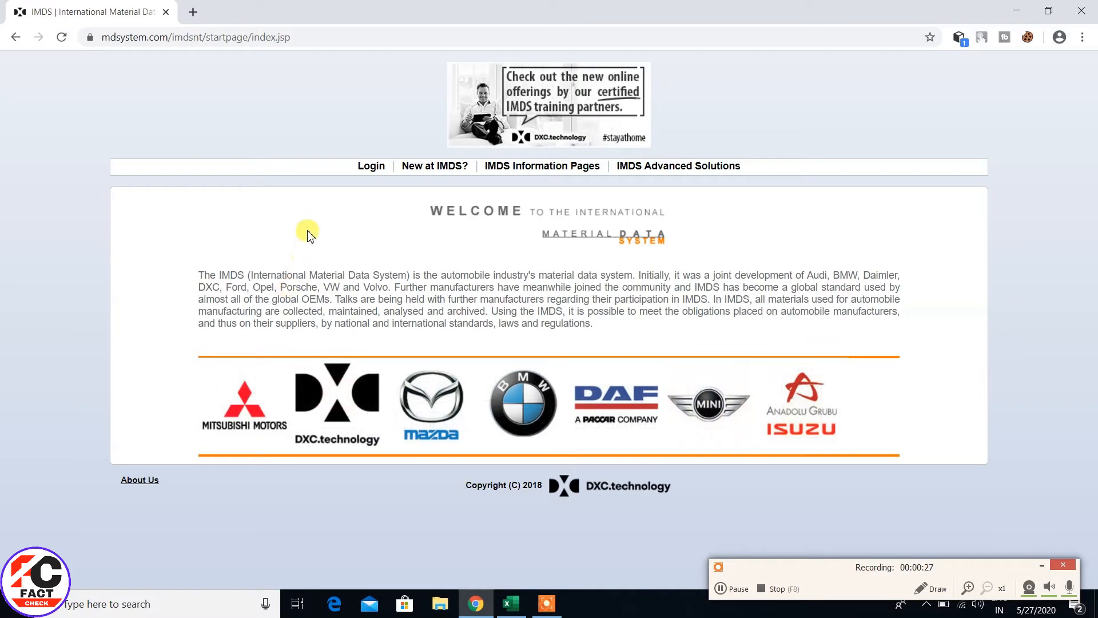
{"action": "left_click", "coordinate": [372, 166]}
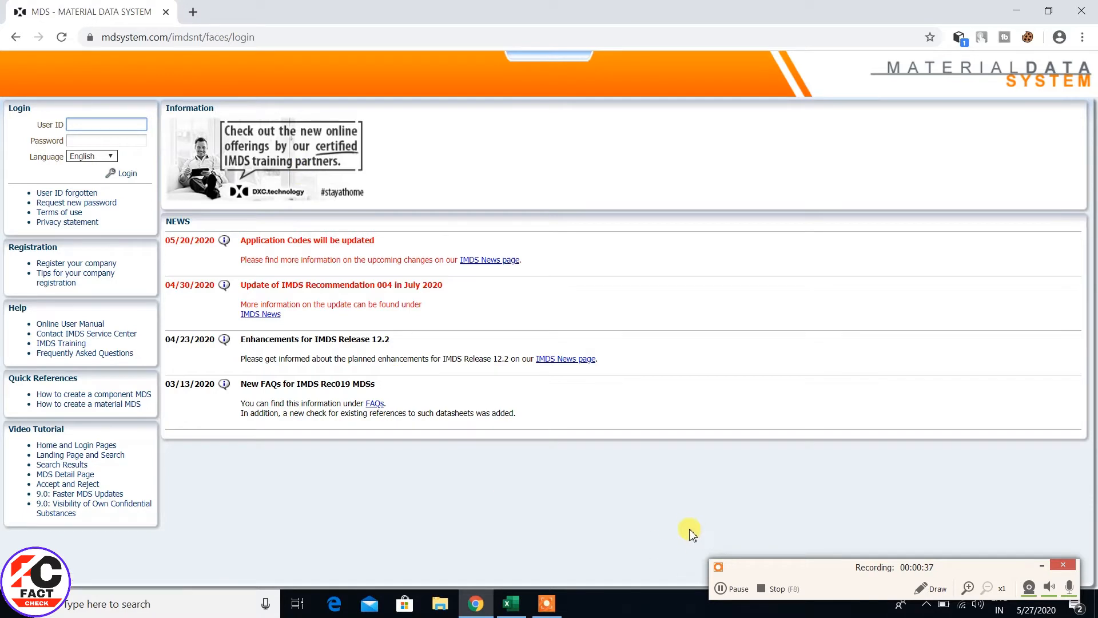
{"action": "left_click", "coordinate": [932, 590]}
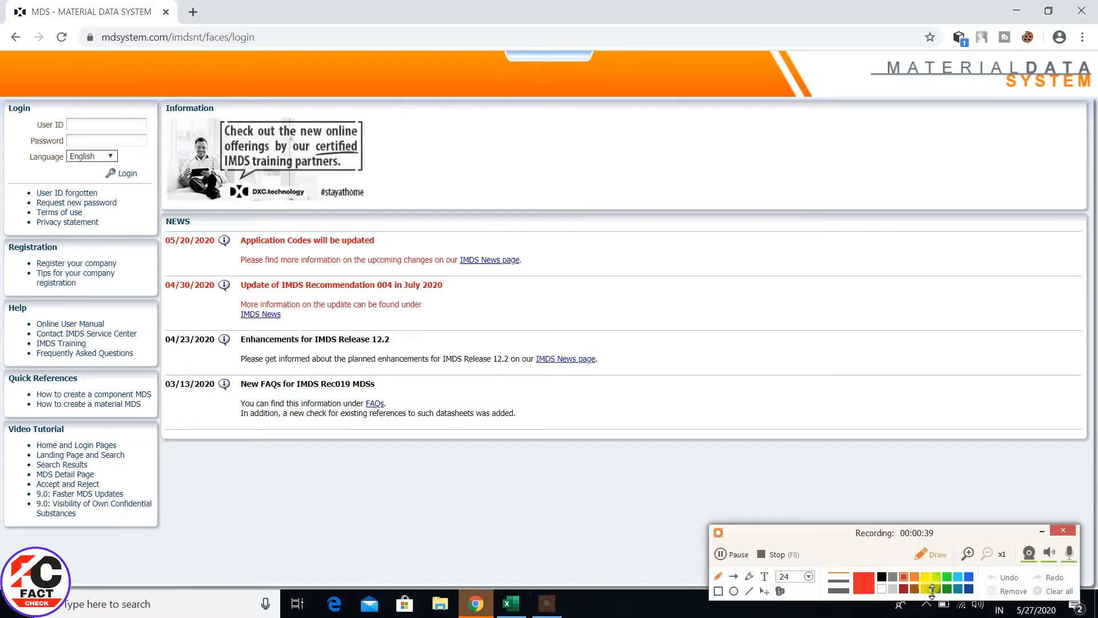
{"action": "left_click", "coordinate": [718, 591]}
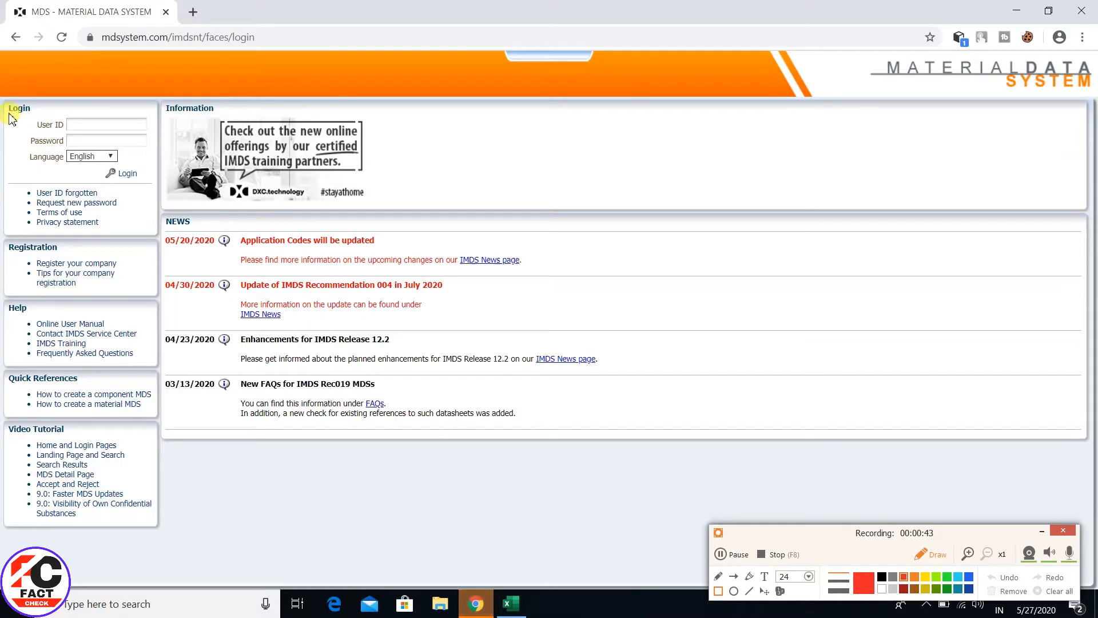
{"action": "mouse_move", "coordinate": [5, 103]}
{"action": "left_mouse_down"}
{"action": "mouse_move", "coordinate": [35, 142]}
{"action": "mouse_move", "coordinate": [156, 152]}
{"action": "left_mouse_up"}
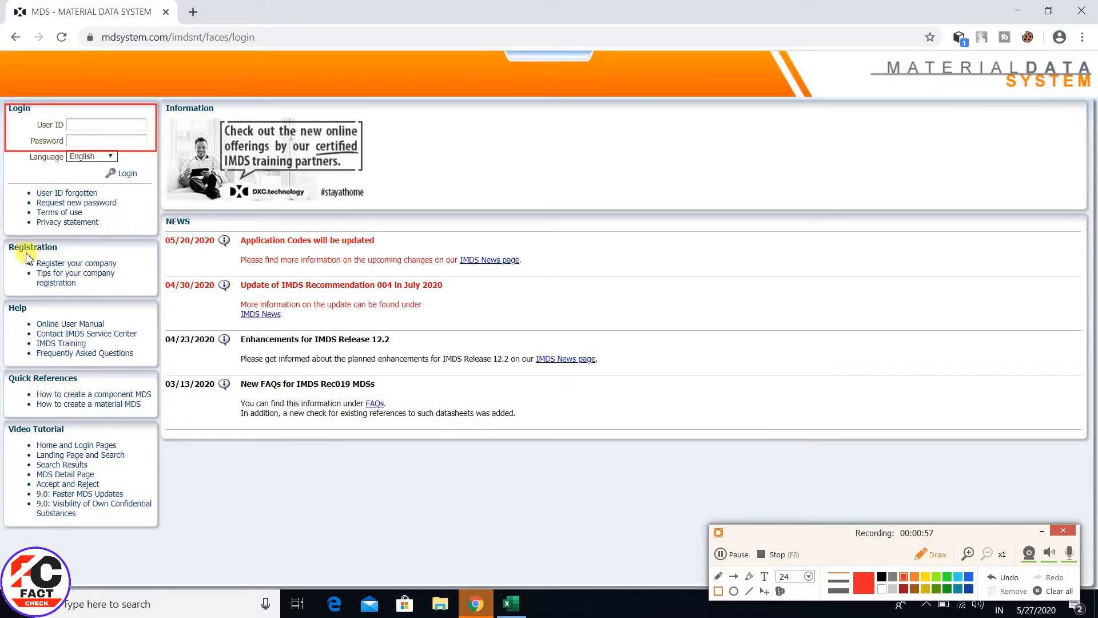
{"action": "mouse_move", "coordinate": [2, 241]}
{"action": "left_mouse_down"}
{"action": "mouse_move", "coordinate": [26, 264]}
{"action": "mouse_move", "coordinate": [153, 273]}
{"action": "left_mouse_up"}
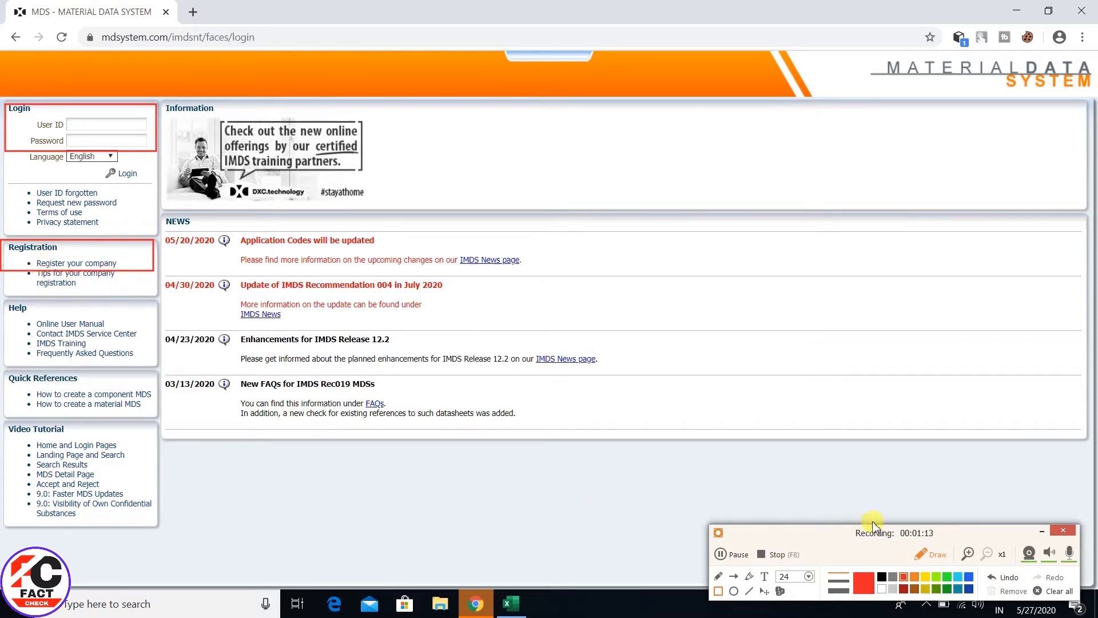
{"action": "left_click", "coordinate": [1043, 592]}
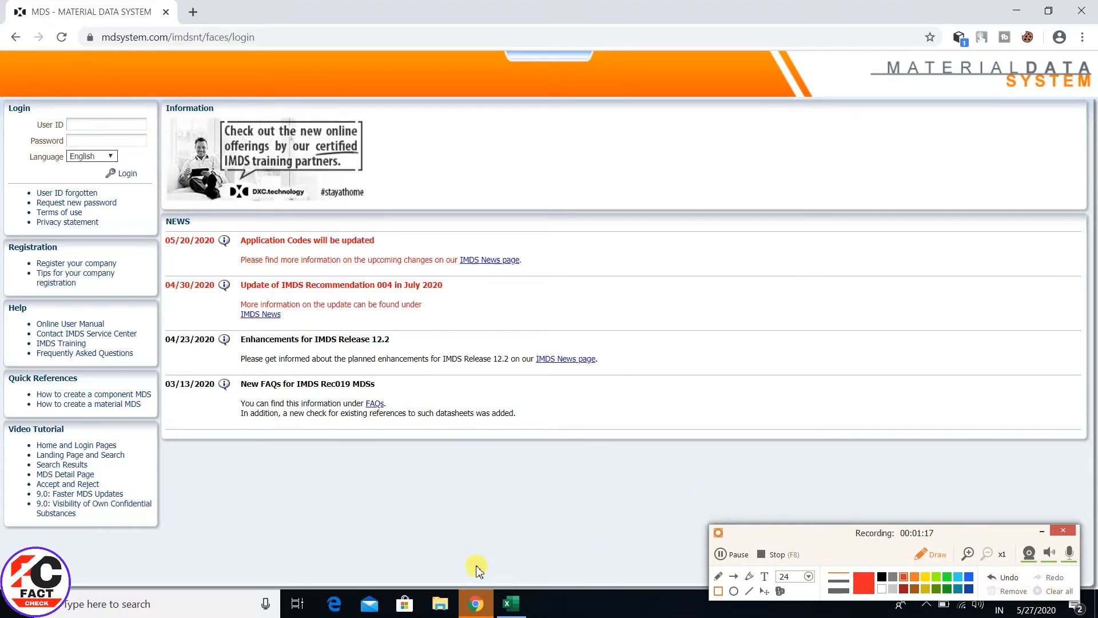
{"action": "left_click", "coordinate": [725, 554]}
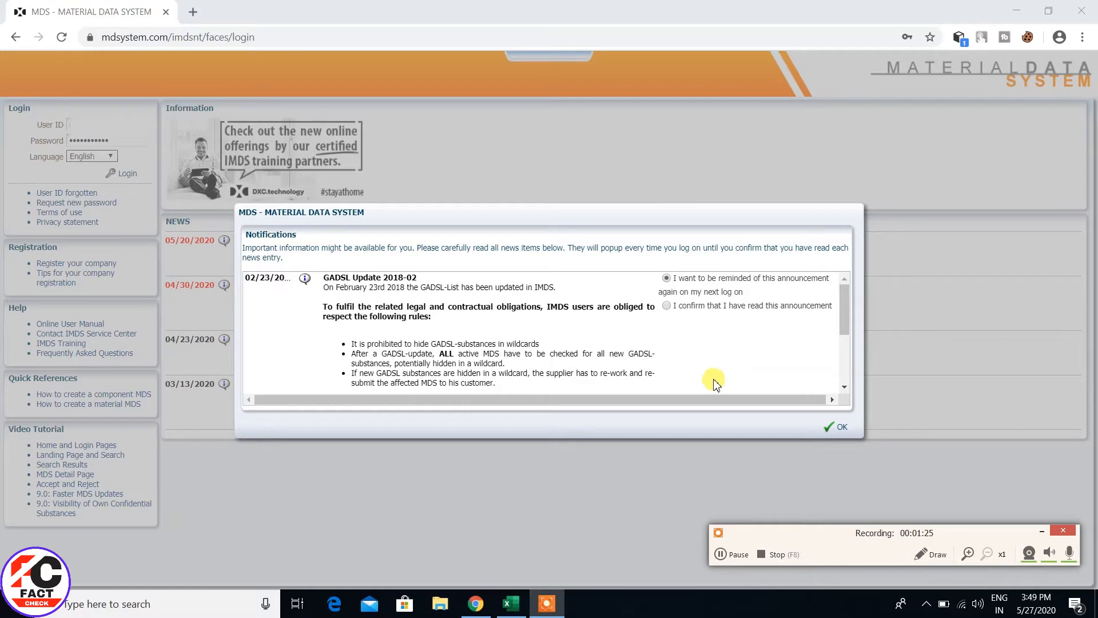
Close the IMDS Notifications dialog, keeping the option to be reminded of the announcement at the next log on
{"action": "left_click", "coordinate": [843, 428]}
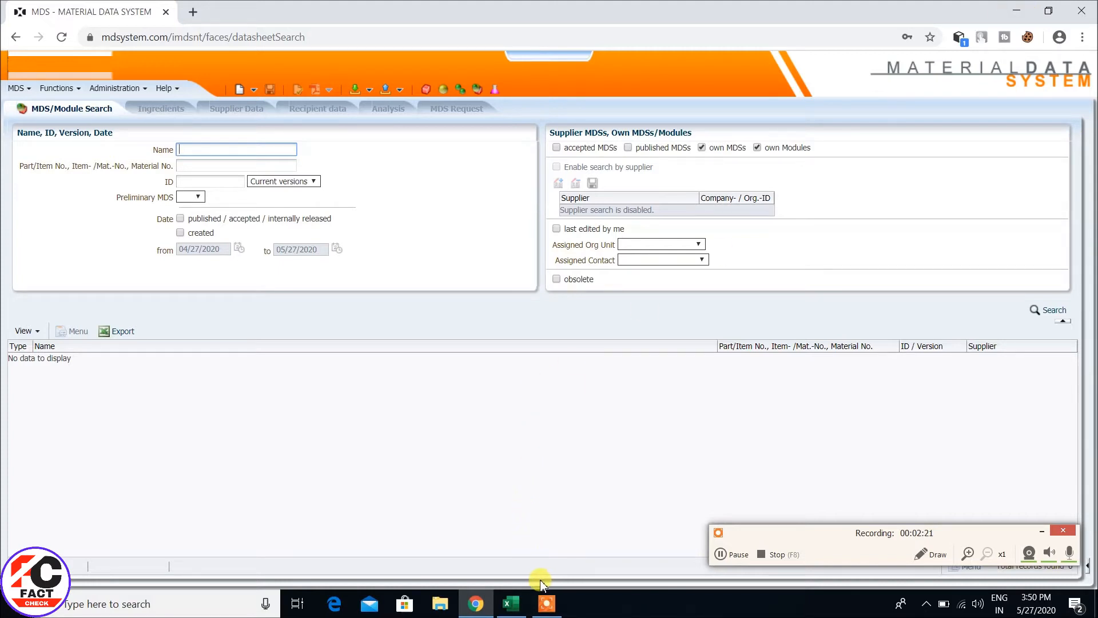
Switch to the IMDS.xlsx workbook in Excel and expand the child part's material composition rows
{"action": "left_click", "coordinate": [512, 606]}
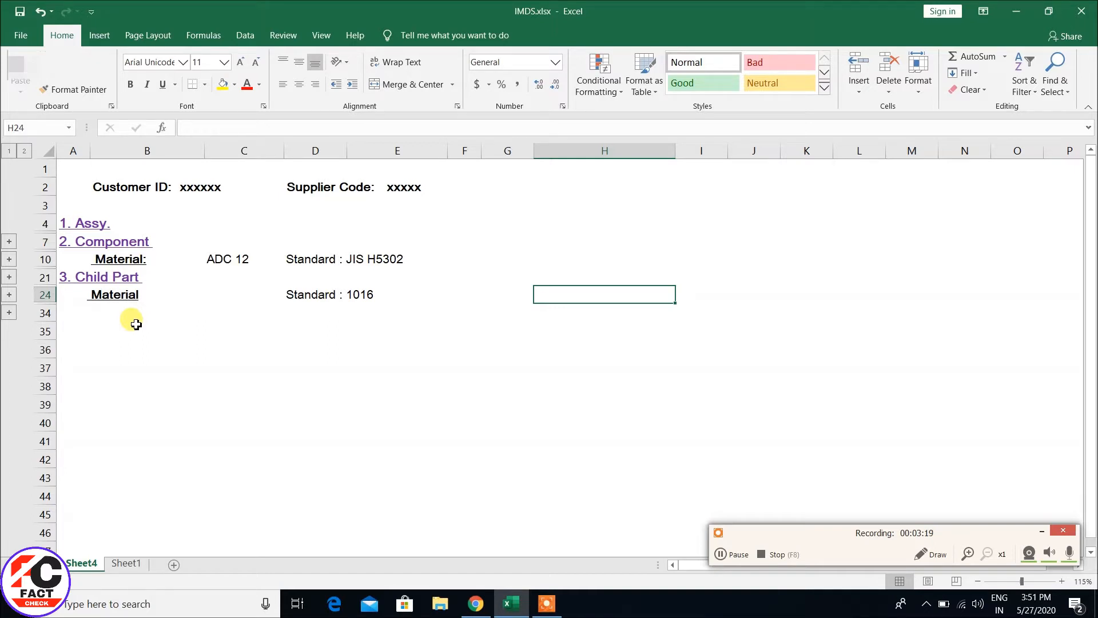
{"action": "left_click", "coordinate": [8, 312]}
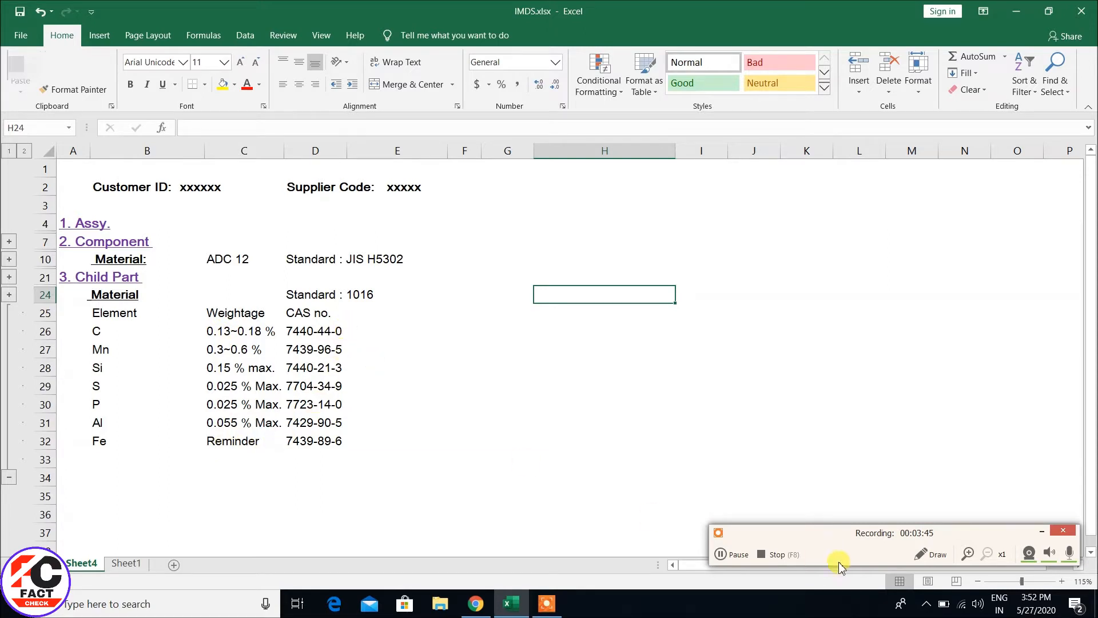
{"action": "left_click", "coordinate": [931, 554]}
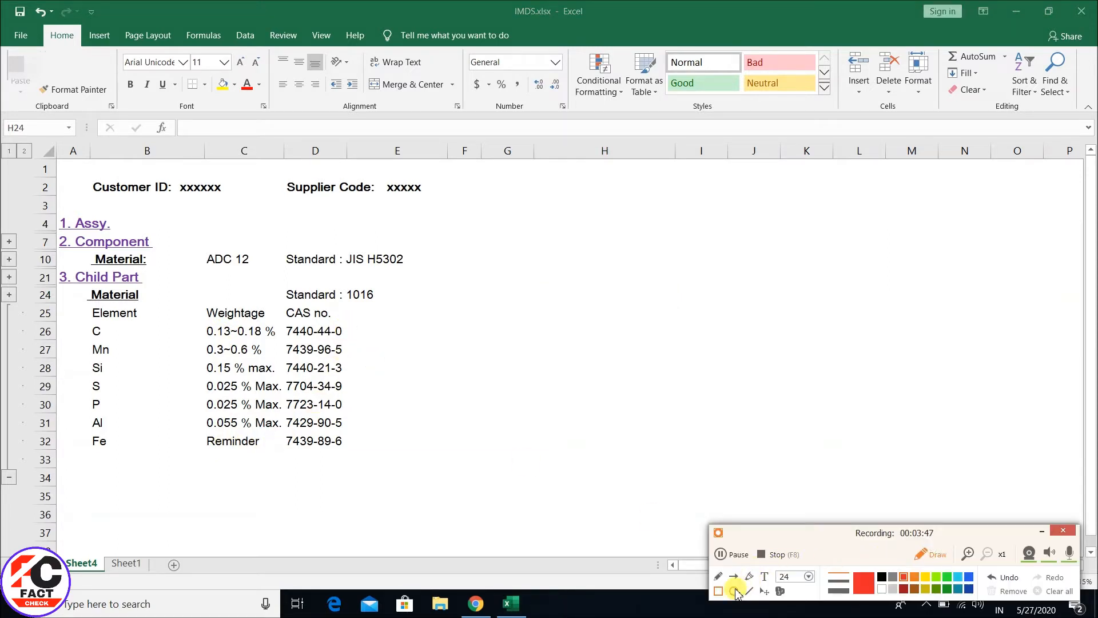
{"action": "left_click_drag", "start_coordinate": [271, 302], "coordinate": [334, 322]}
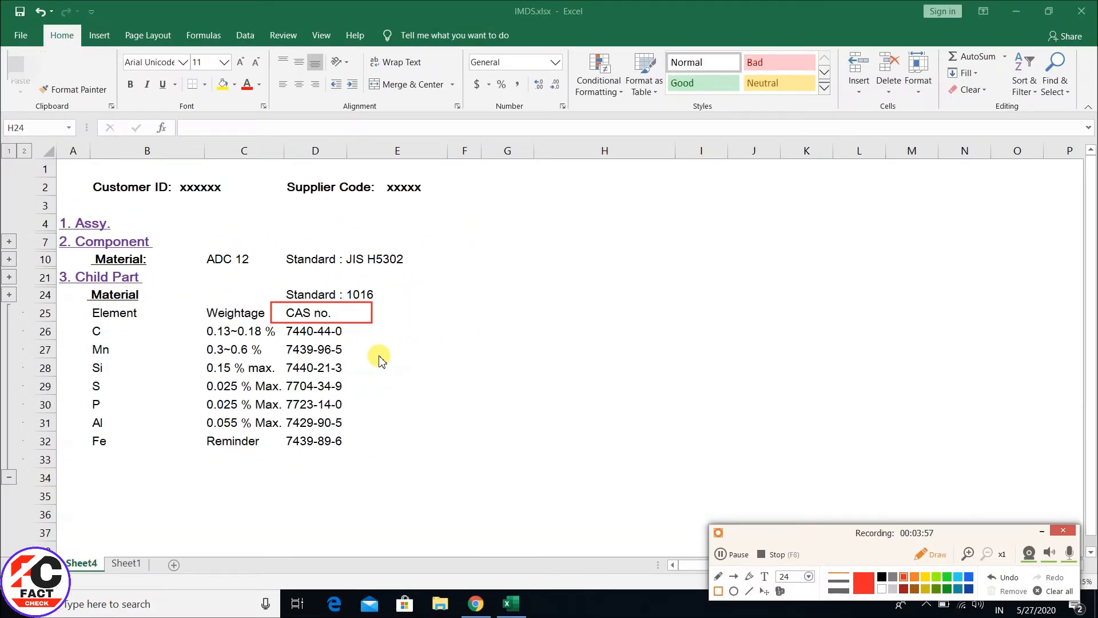
{"action": "left_click", "coordinate": [1051, 591]}
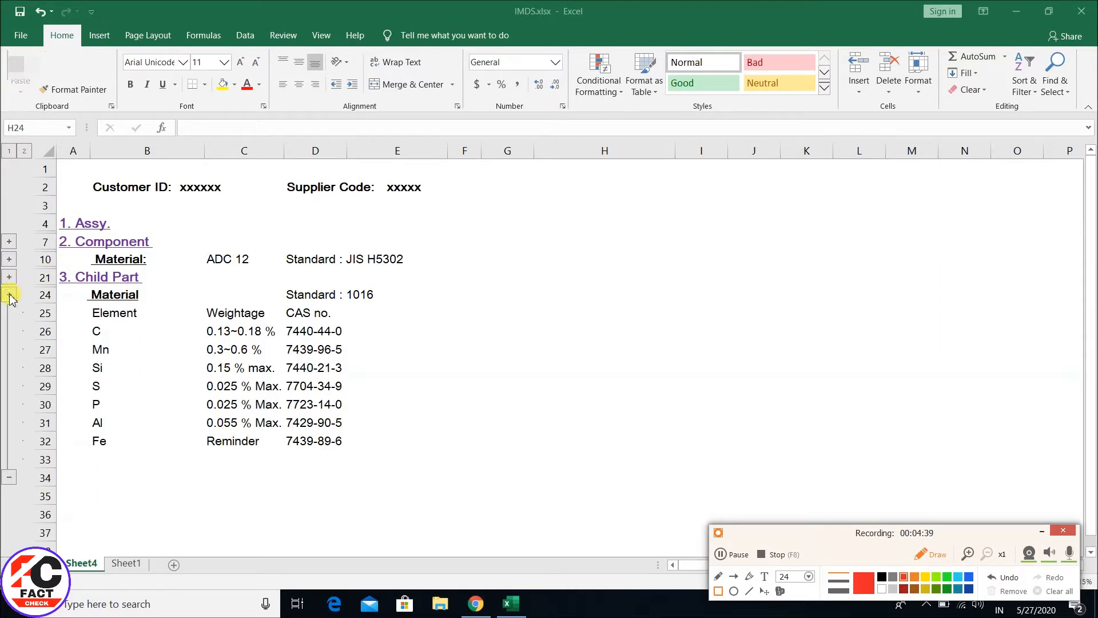
{"action": "key", "text": "Escape"}
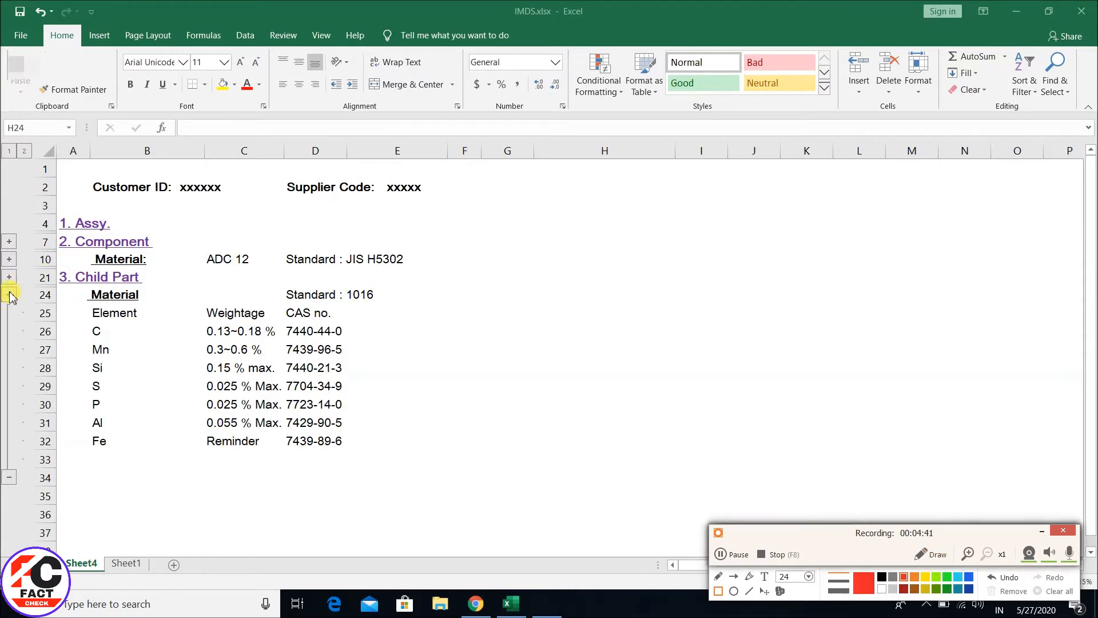
Expand the remaining row groups for the child part details, the ADC 12 composition, the component details and the assembly details
{"action": "left_click", "coordinate": [13, 297]}
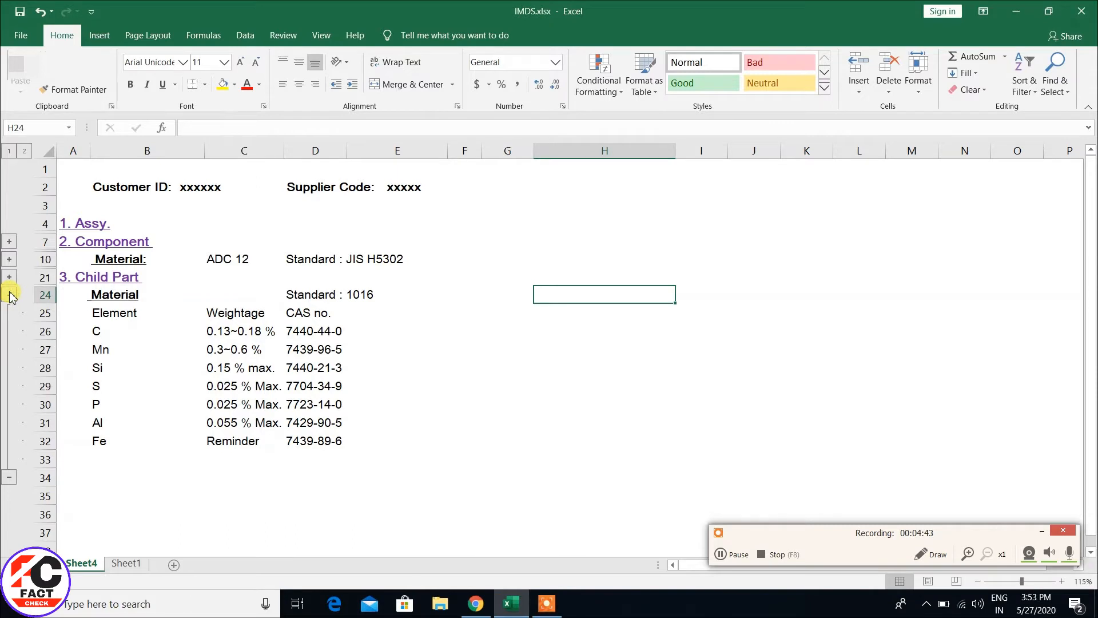
{"action": "left_click", "coordinate": [10, 295]}
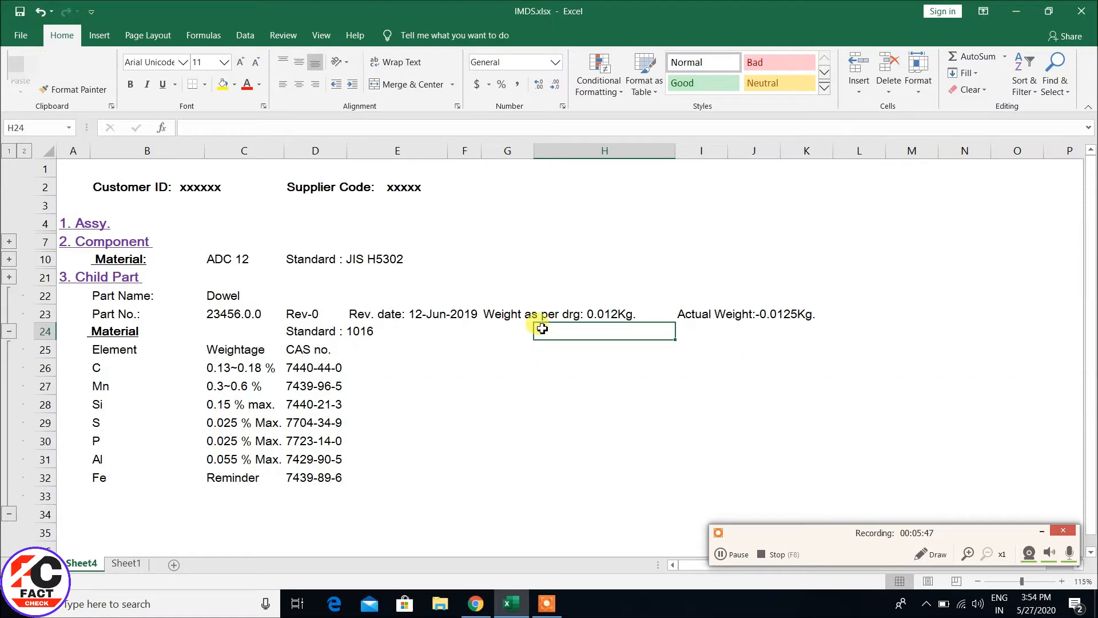
{"action": "left_click", "coordinate": [568, 194]}
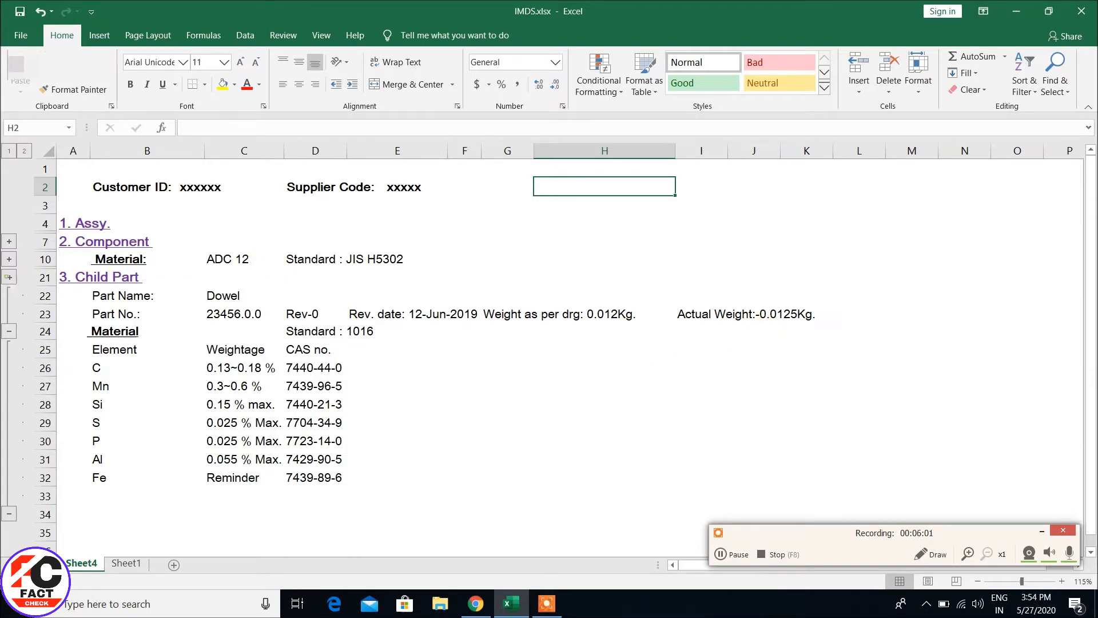
{"action": "left_click", "coordinate": [9, 276]}
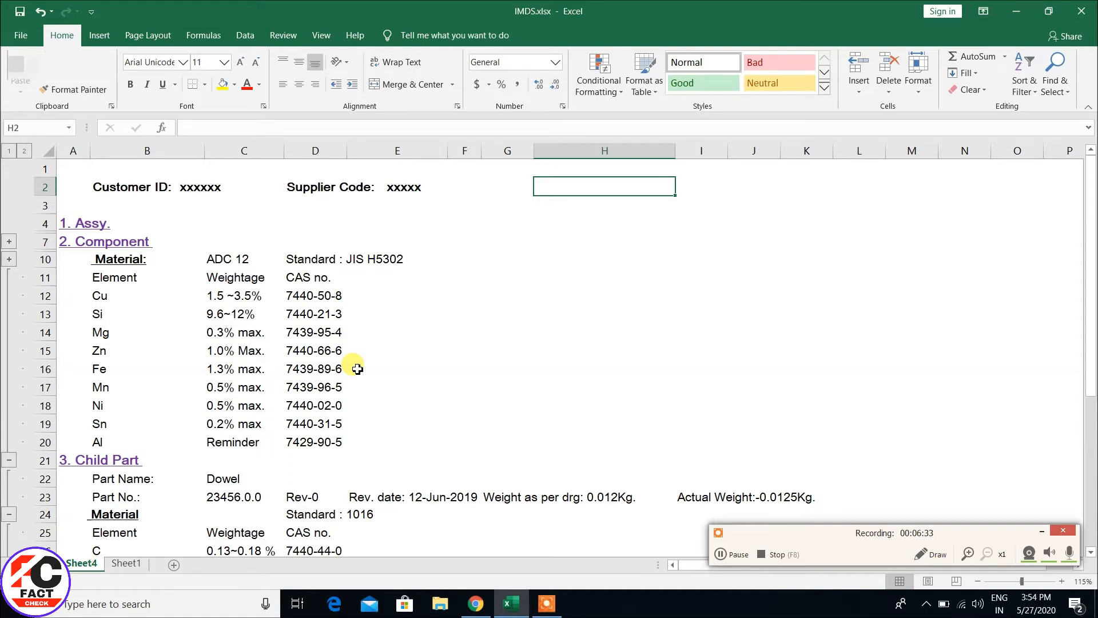
{"action": "left_click", "coordinate": [8, 259]}
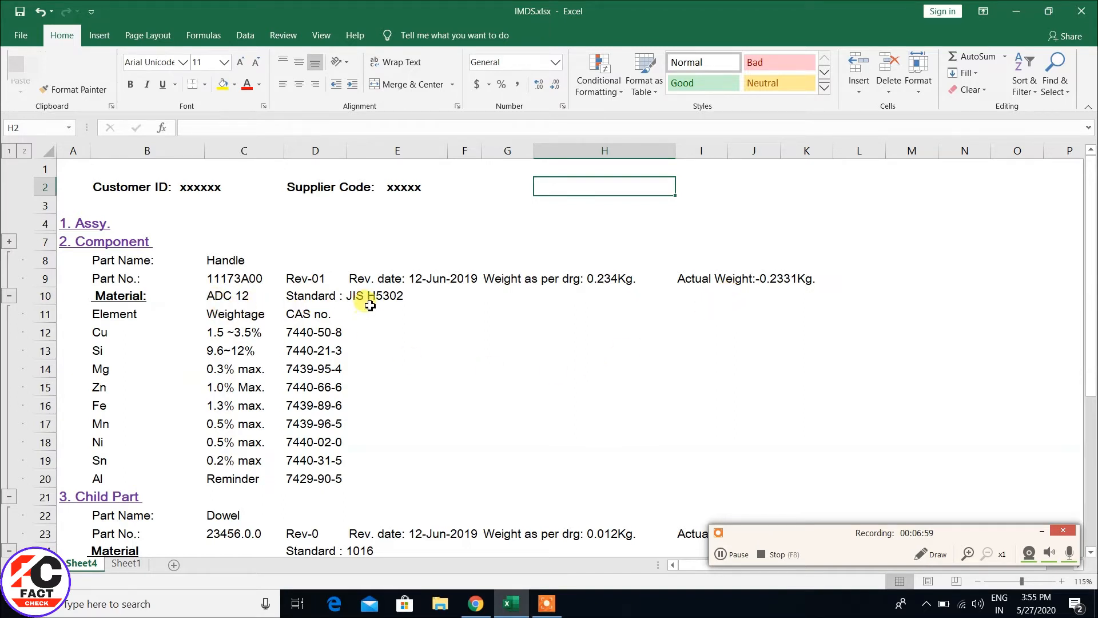
{"action": "left_click", "coordinate": [9, 241]}
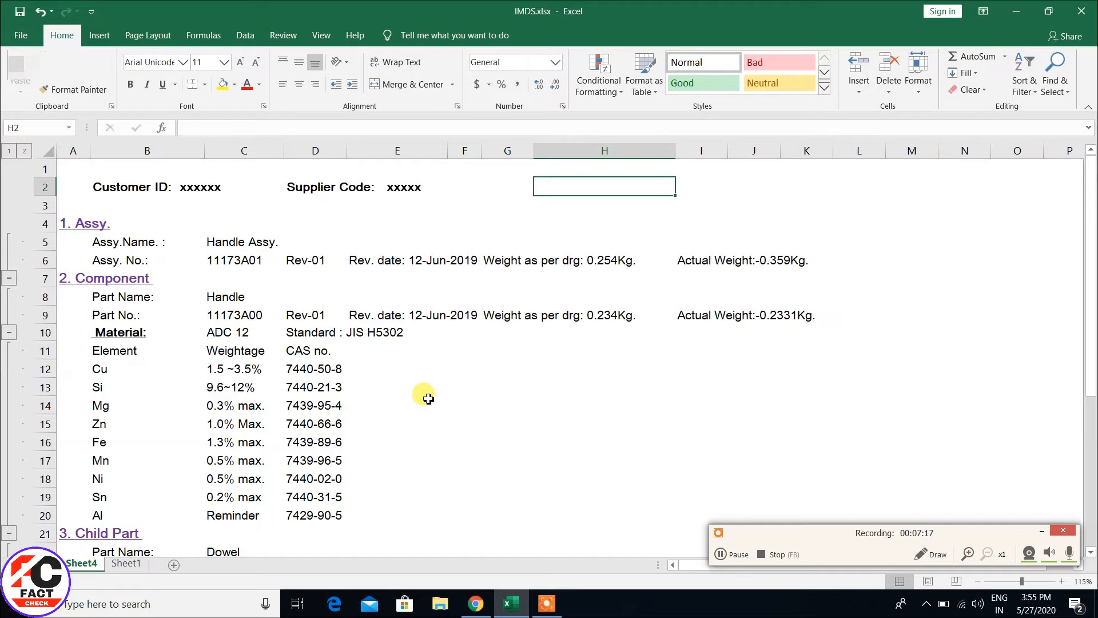
Review the assembly, component and child part data in the sheet, including part numbers, weights, material standards, elements and CAS numbers
{"action": "scroll", "coordinate": [428, 399], "scroll_direction": "down", "scroll_amount": 6}
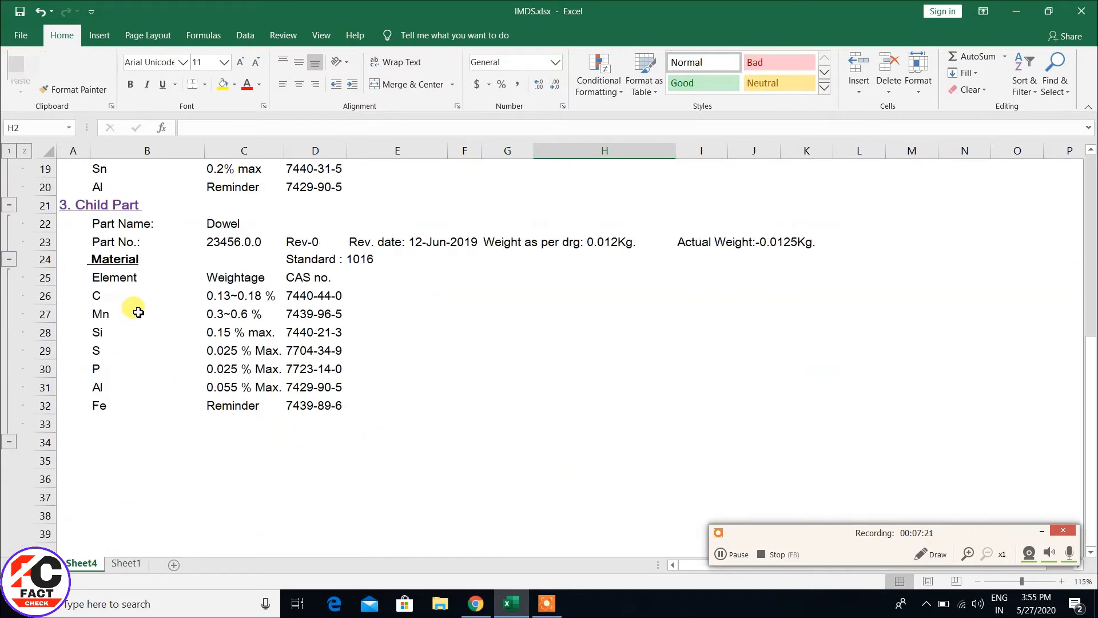
{"action": "scroll", "coordinate": [122, 250], "scroll_direction": "up", "scroll_amount": 2}
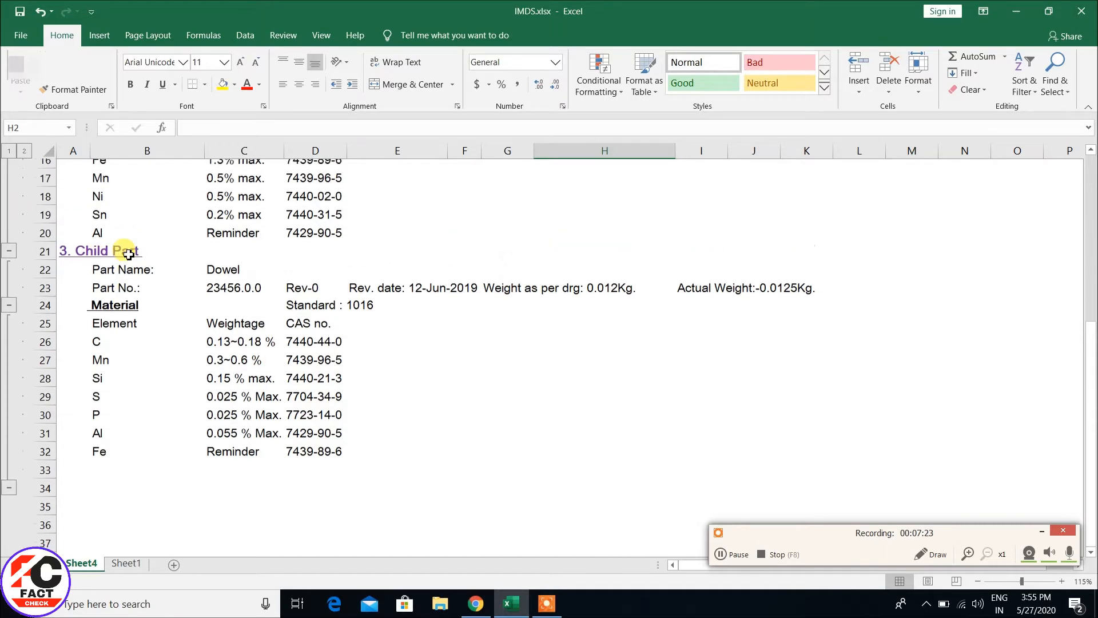
{"action": "scroll", "coordinate": [129, 254], "scroll_direction": "up", "scroll_amount": 4}
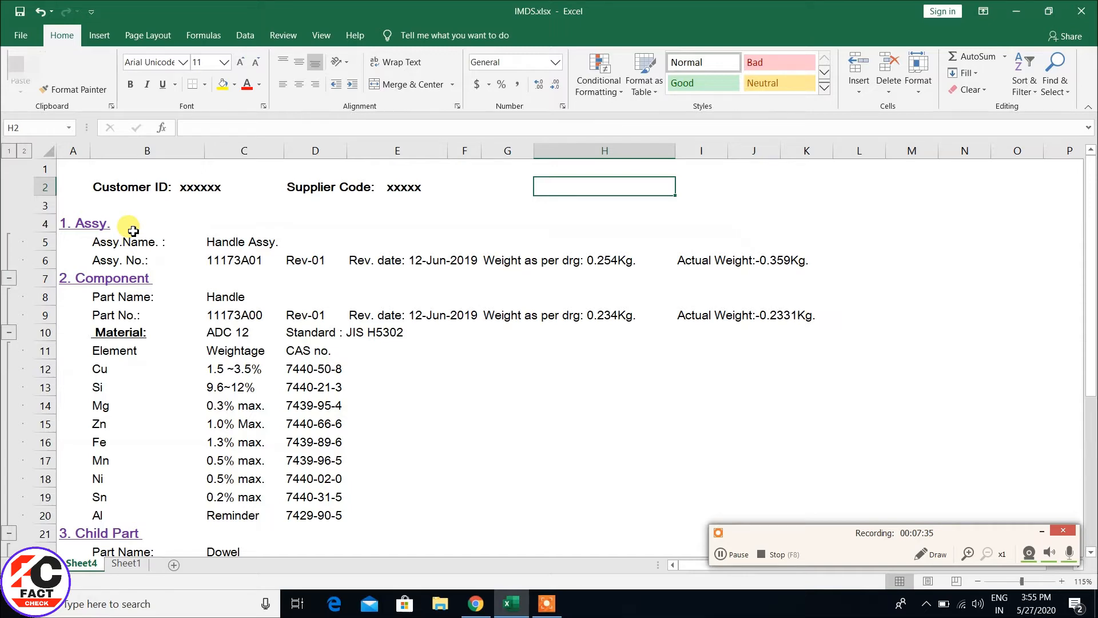
{"action": "scroll", "coordinate": [370, 418], "scroll_direction": "down", "scroll_amount": 5}
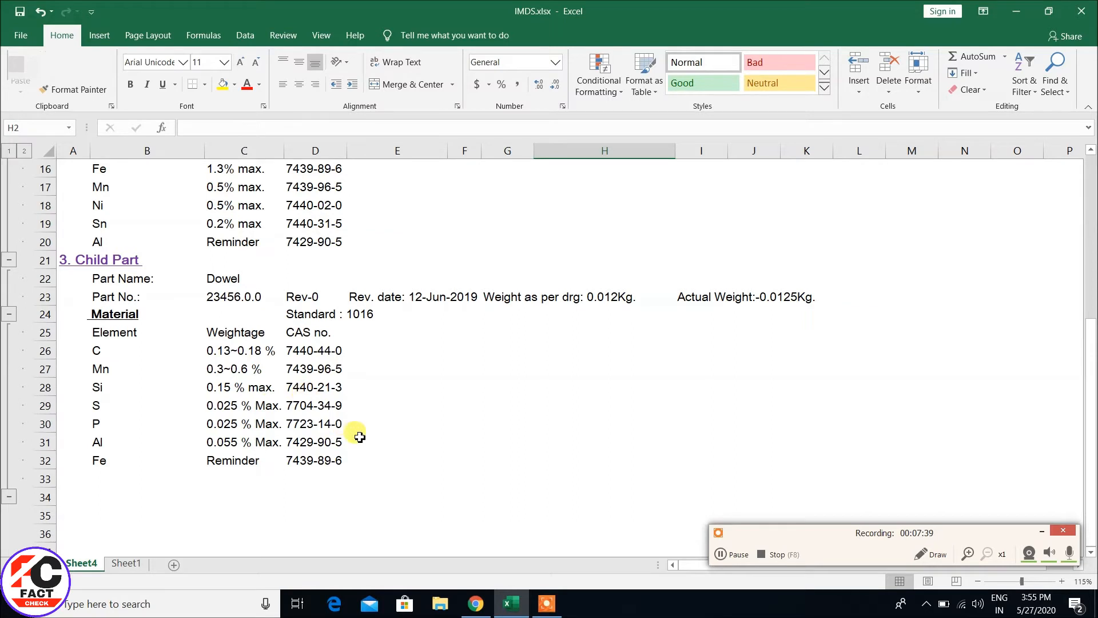
{"action": "scroll", "coordinate": [359, 437], "scroll_direction": "up", "scroll_amount": 1}
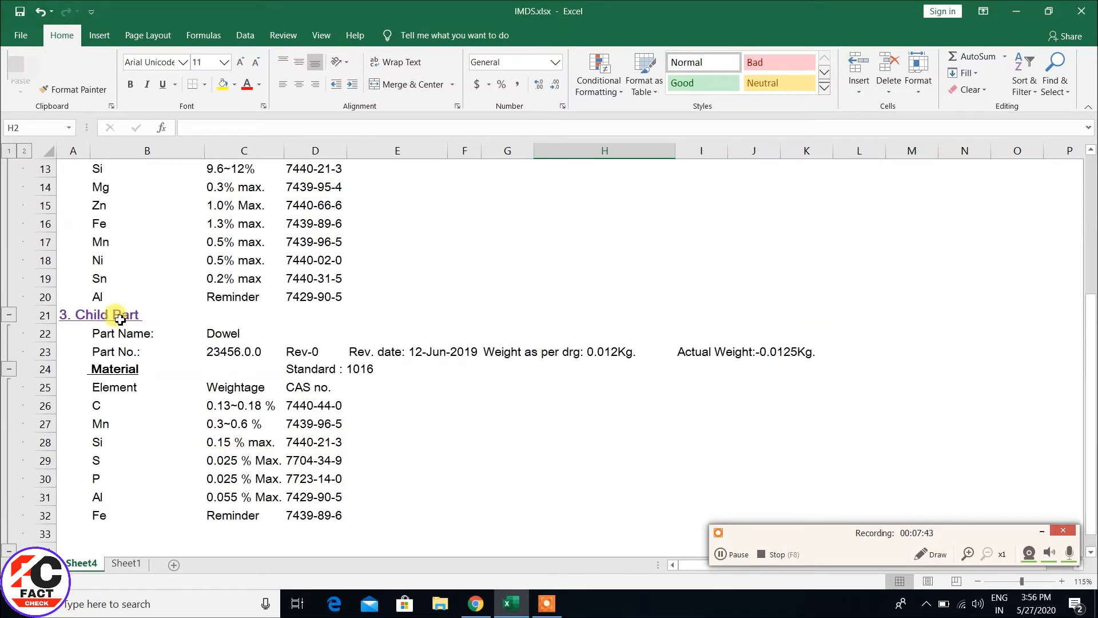
{"action": "scroll", "coordinate": [120, 318], "scroll_direction": "up", "scroll_amount": 4}
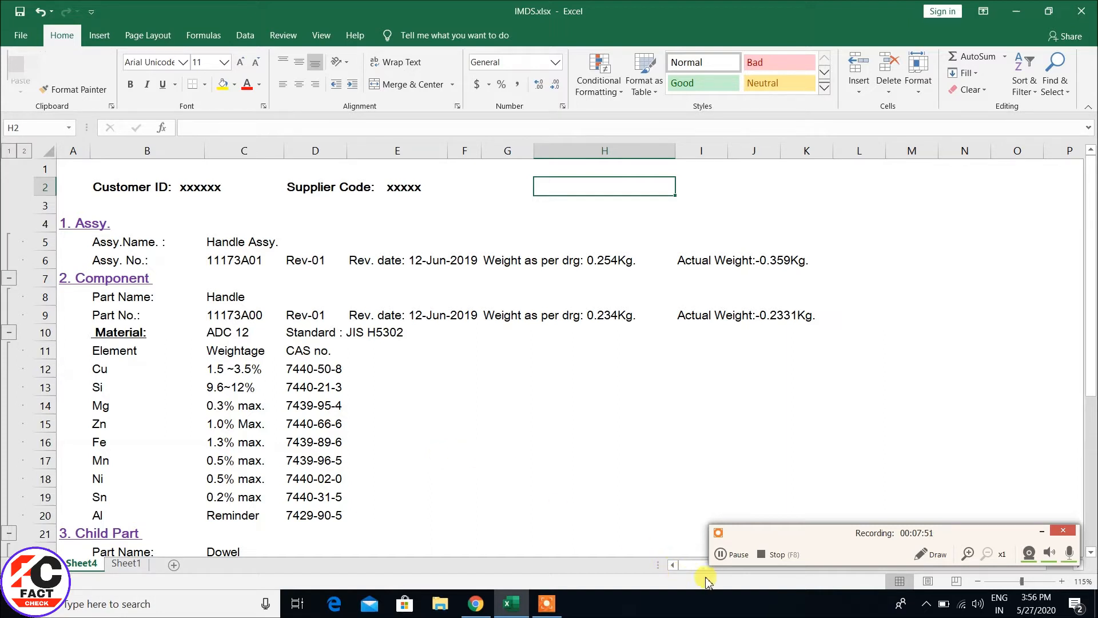
{"action": "left_click", "coordinate": [722, 554]}
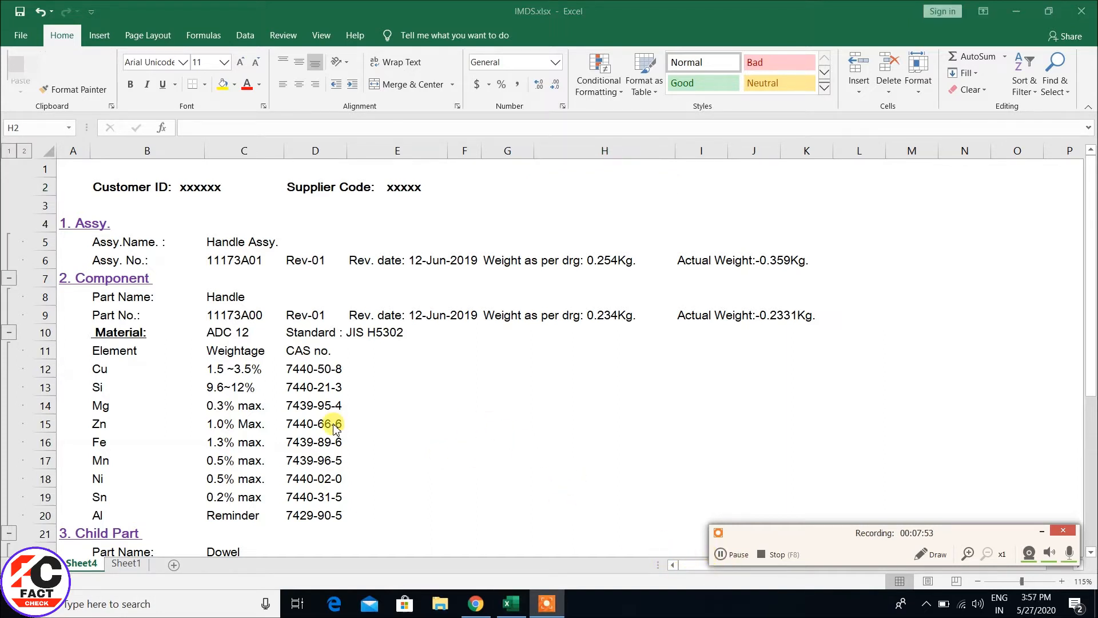
{"action": "scroll", "coordinate": [334, 428], "scroll_direction": "down", "scroll_amount": 5}
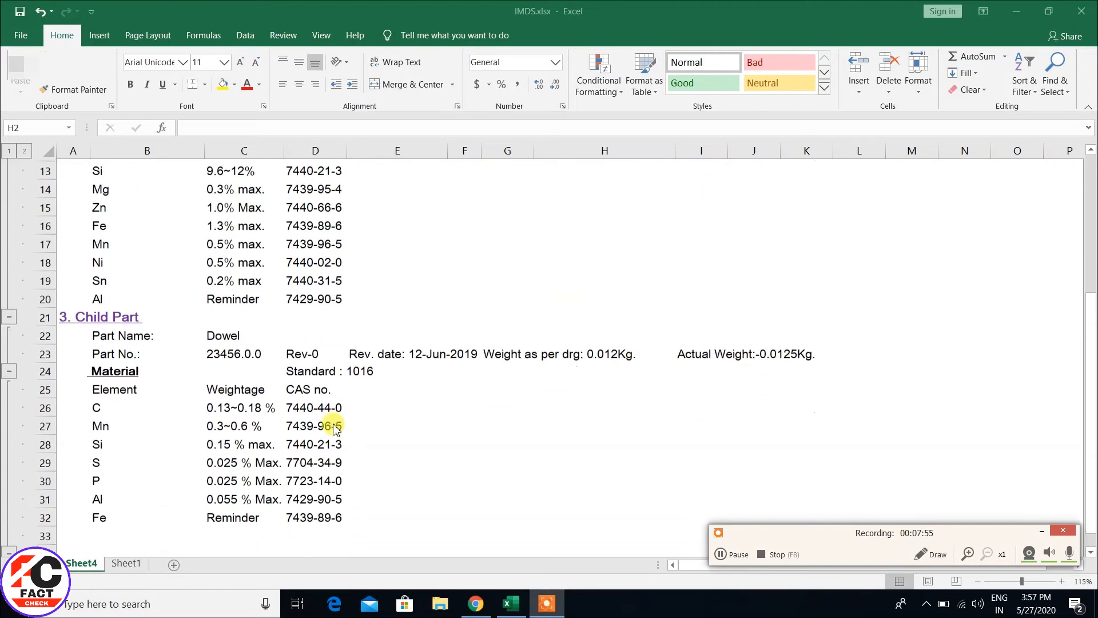
Switch back to the IMDS site in Chrome and create a new material datasheet
{"action": "left_click", "coordinate": [477, 605]}
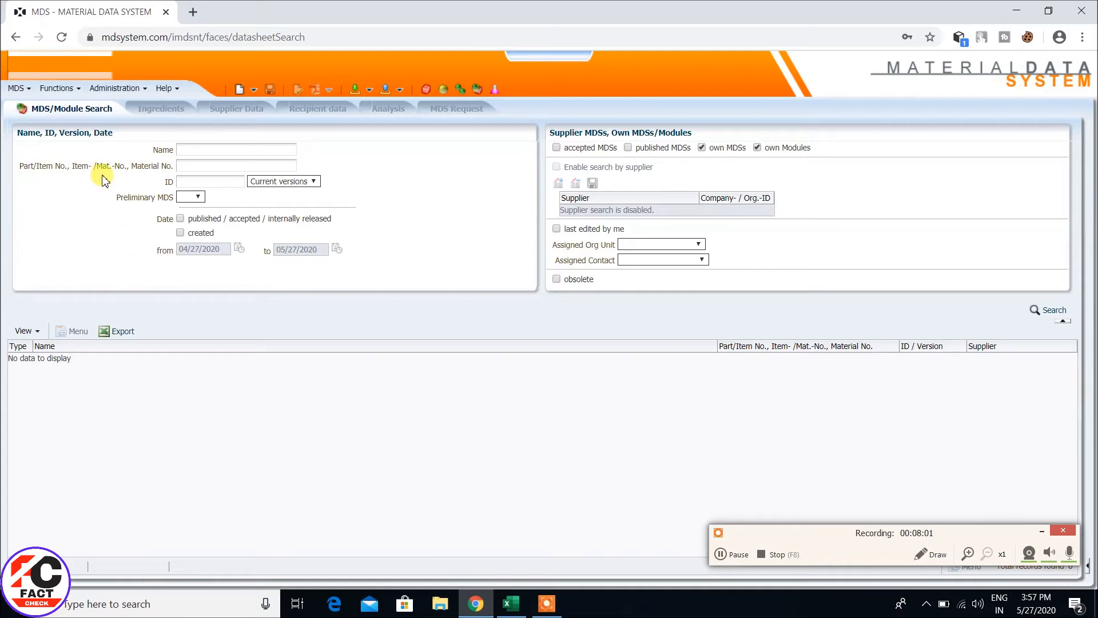
{"action": "left_click", "coordinate": [28, 89]}
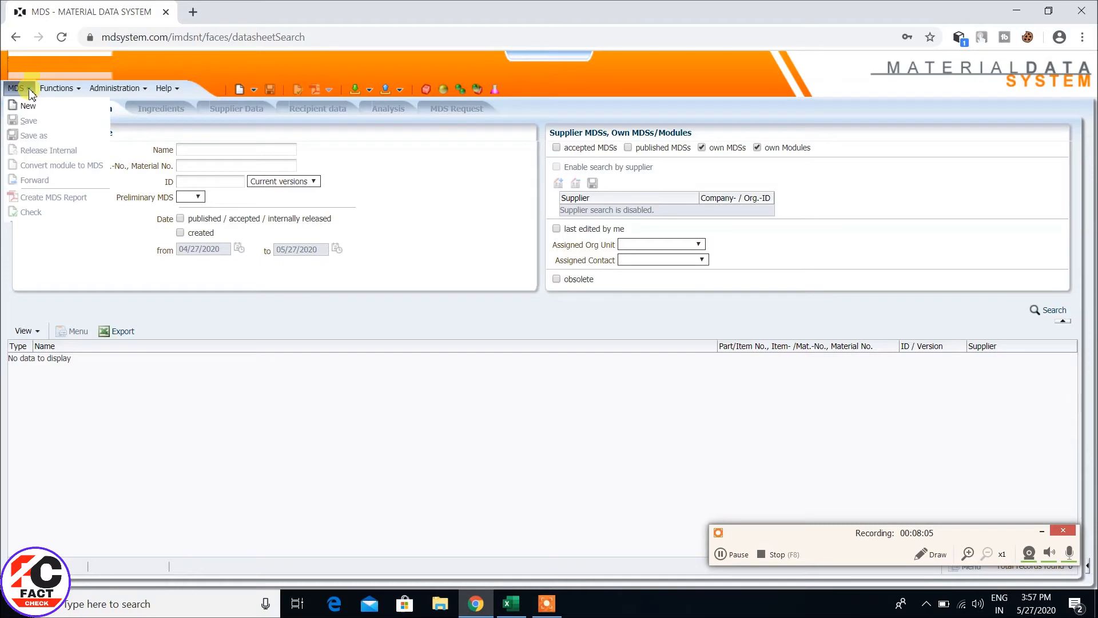
{"action": "mouse_move", "coordinate": [27, 107]}
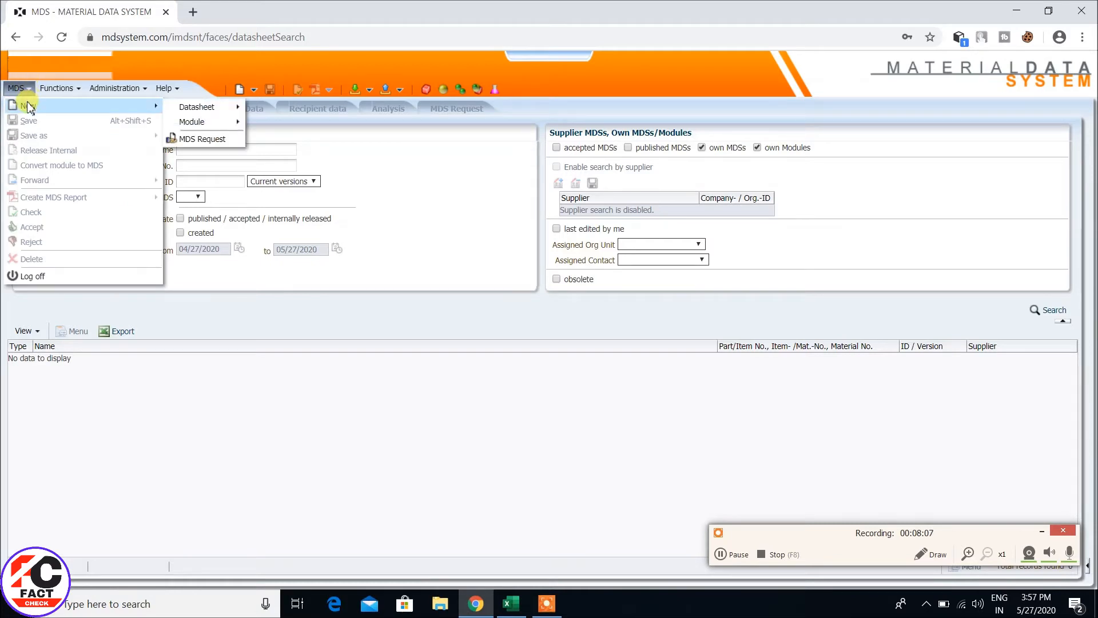
{"action": "mouse_move", "coordinate": [207, 113]}
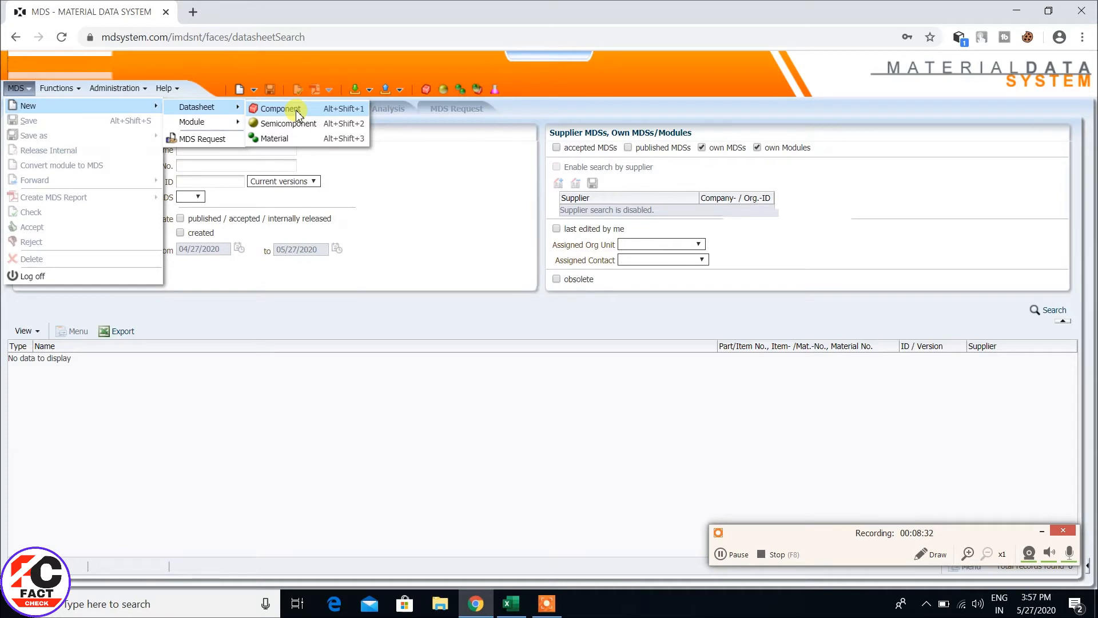
{"action": "left_click", "coordinate": [274, 139]}
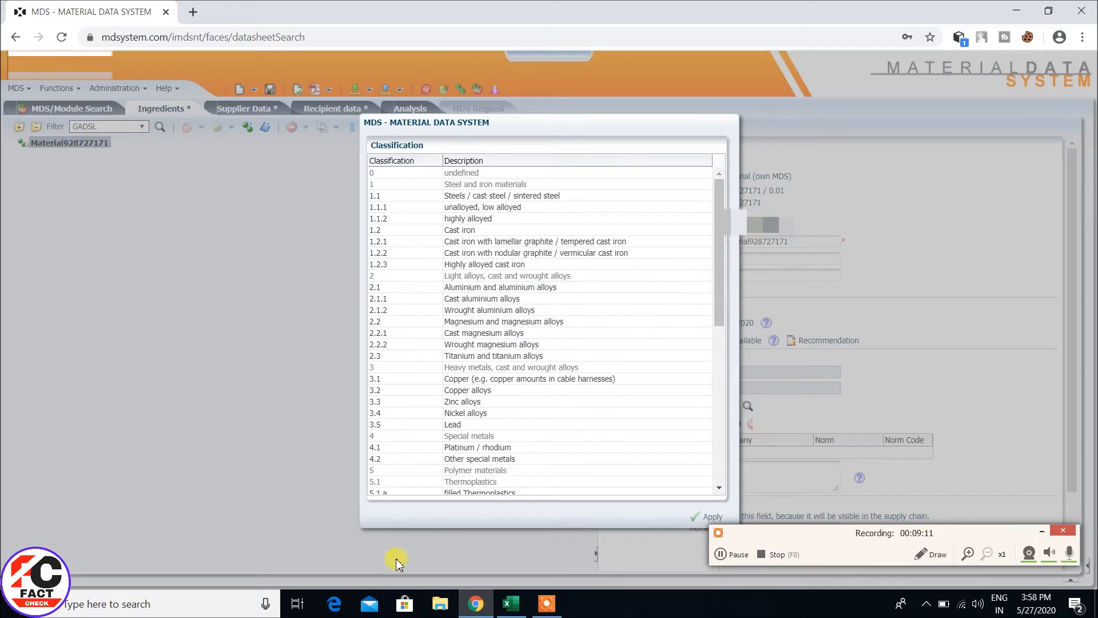
Check the Dowel's material composition in the IMDS.xlsx workbook, and assign classification 1.1.2 highly alloyed to the new material in IMDS
{"action": "left_click", "coordinate": [514, 609]}
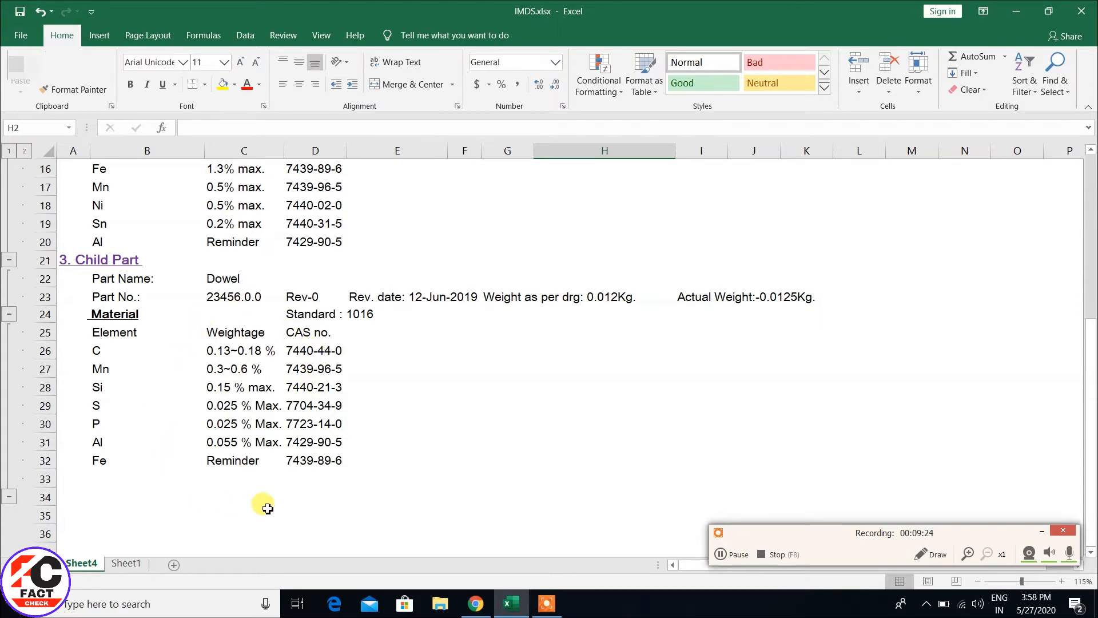
{"action": "left_click", "coordinate": [477, 607]}
{"action": "left_click", "coordinate": [452, 367]}
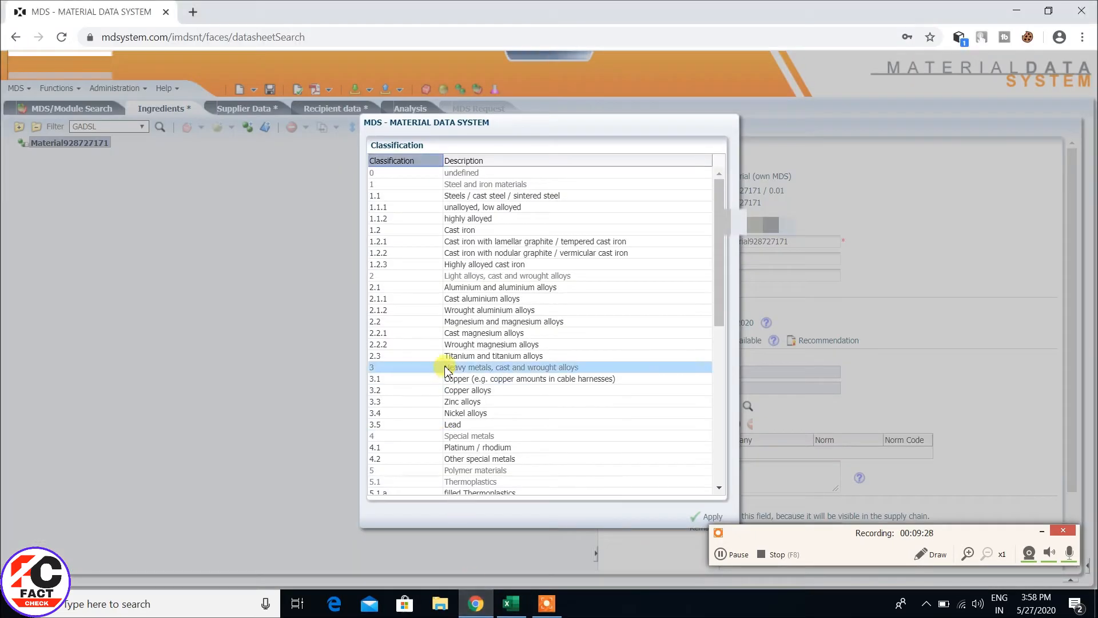
{"action": "left_click", "coordinate": [461, 285]}
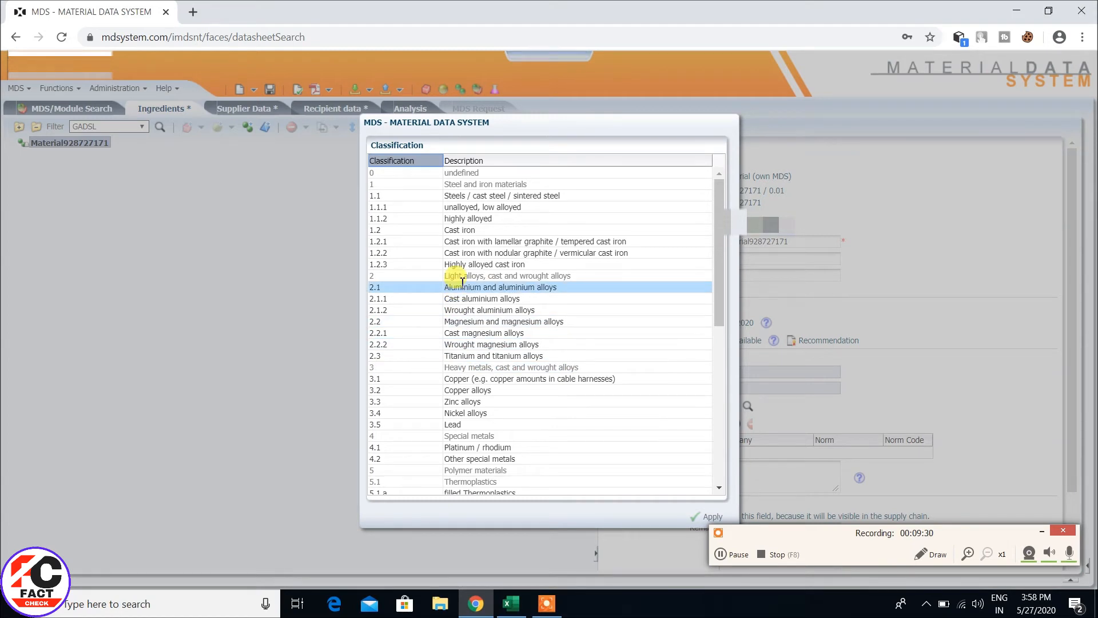
{"action": "left_click", "coordinate": [513, 297]}
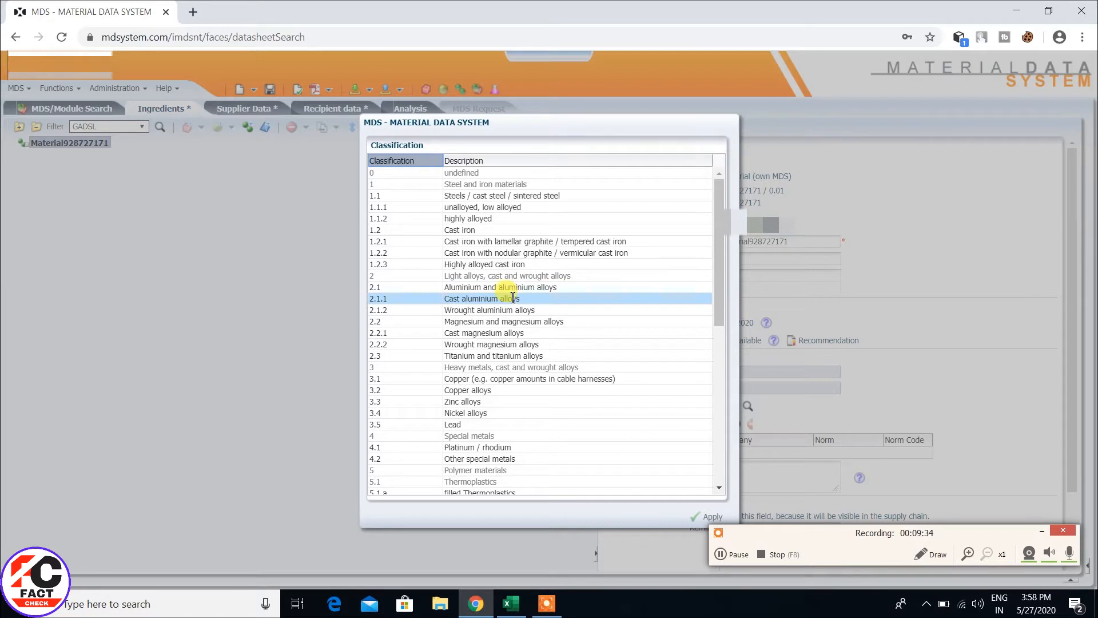
{"action": "left_click", "coordinate": [498, 286]}
{"action": "left_click", "coordinate": [503, 277]}
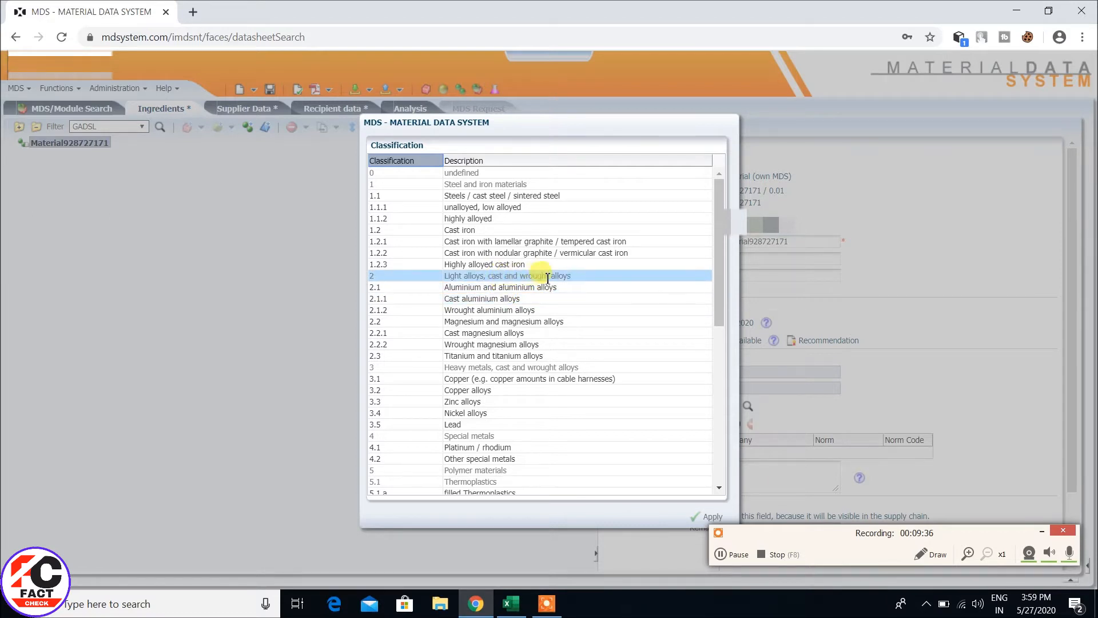
{"action": "left_click", "coordinate": [542, 219]}
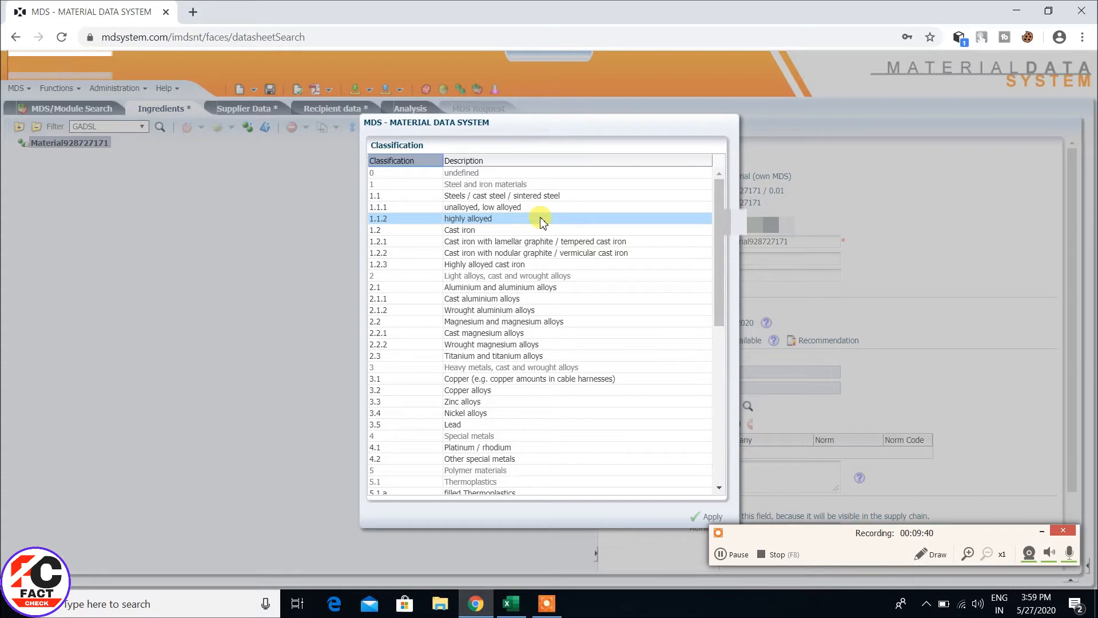
{"action": "left_click", "coordinate": [542, 220]}
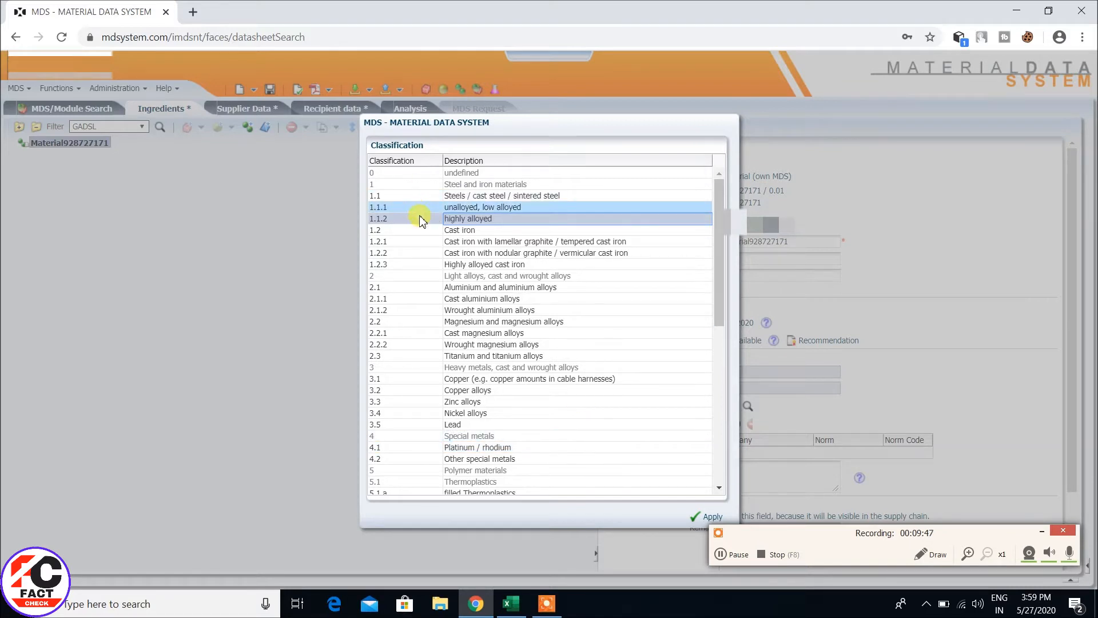
{"action": "left_click", "coordinate": [701, 516]}
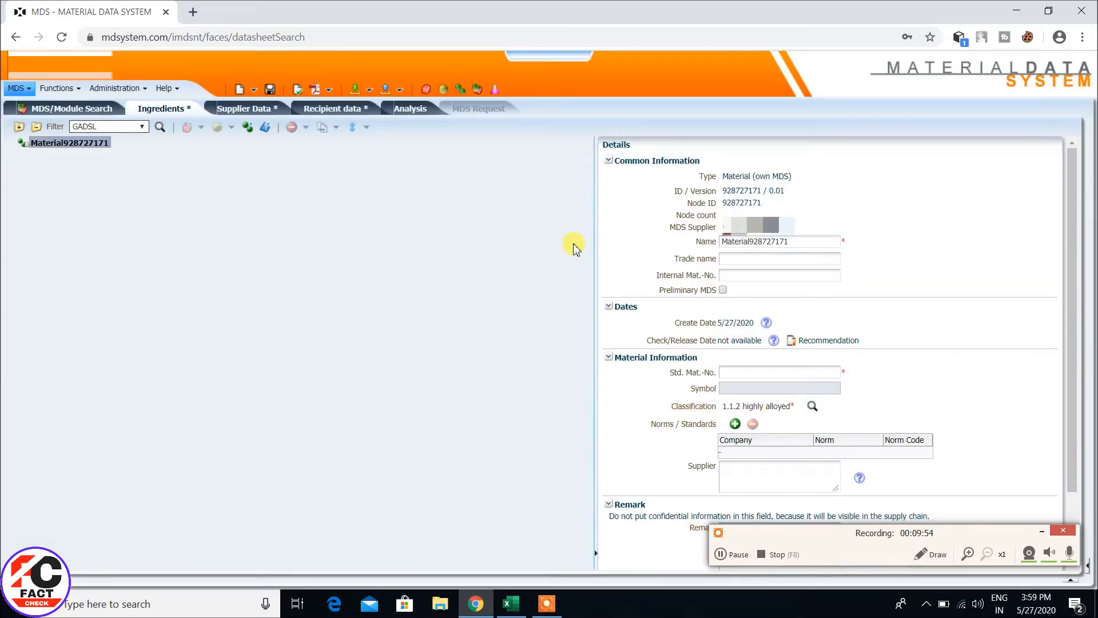
Rename the new material as 1016 in its common information
{"action": "left_click", "coordinate": [26, 143]}
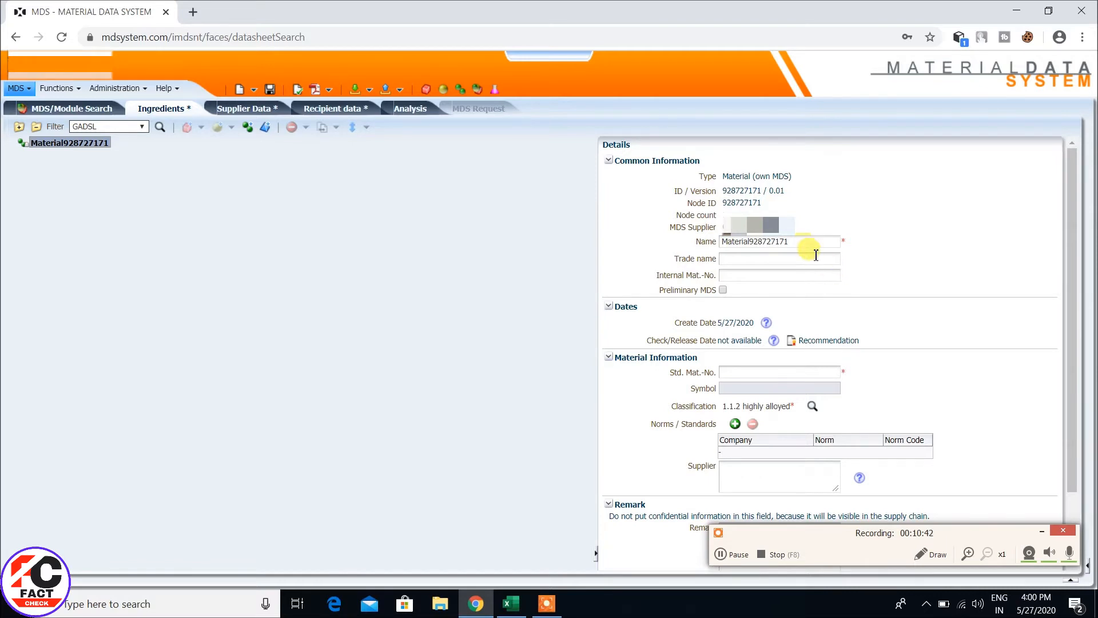
{"action": "left_click_drag", "start_coordinate": [798, 242], "coordinate": [704, 239]}
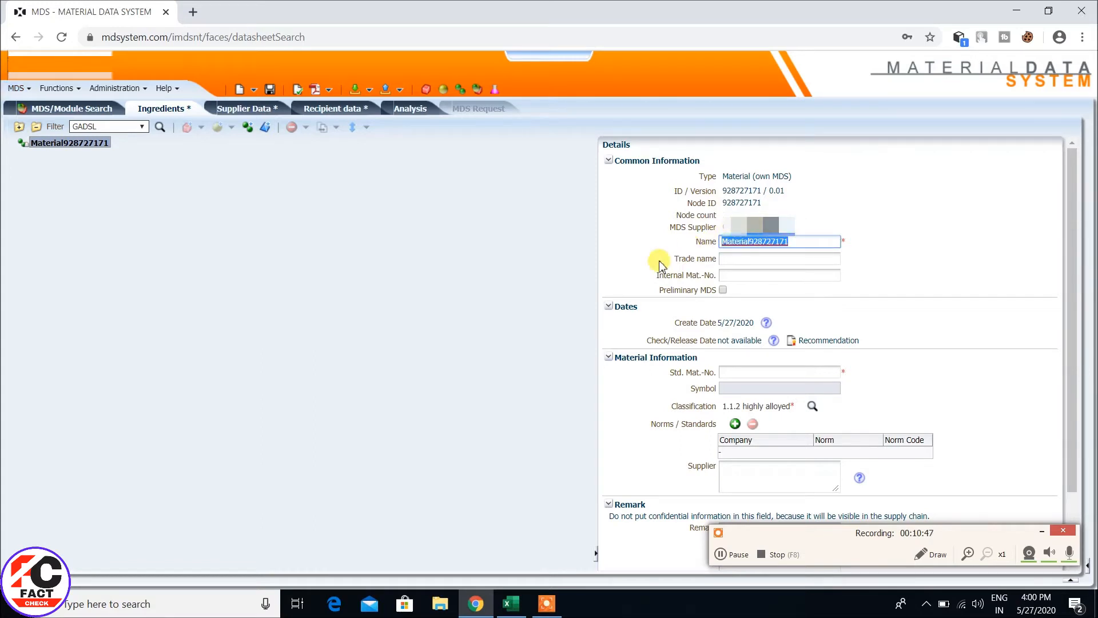
{"action": "key", "text": "BackSpace"}
{"action": "type", "text": "1016"}
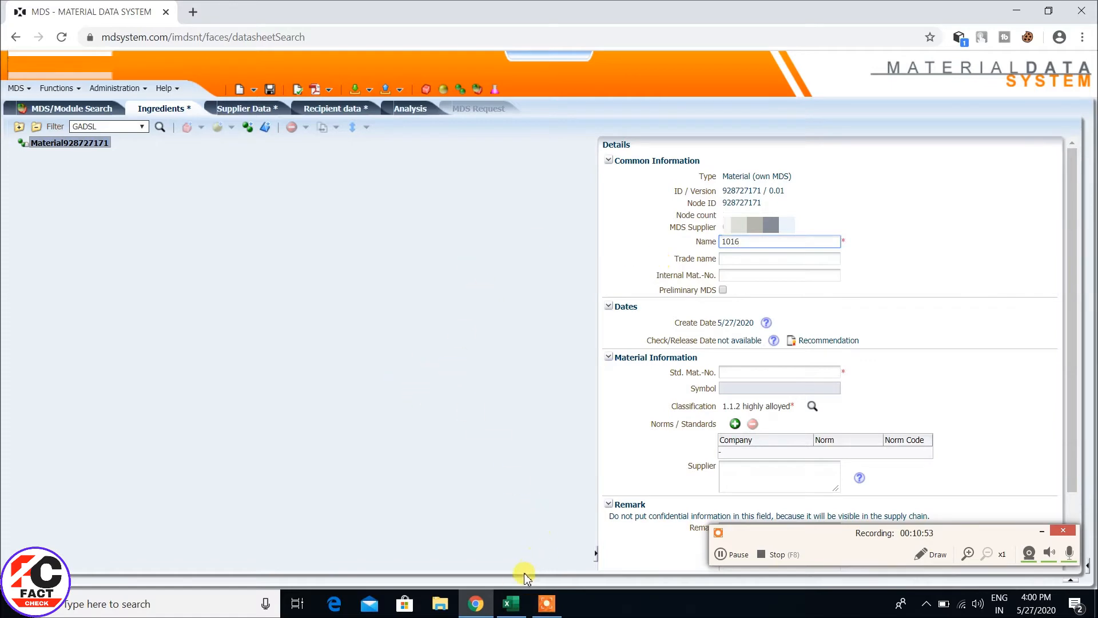
Check the child part's material standard in the Excel workbook, and enter 1016 as the standard material number in IMDS
{"action": "left_click", "coordinate": [511, 603]}
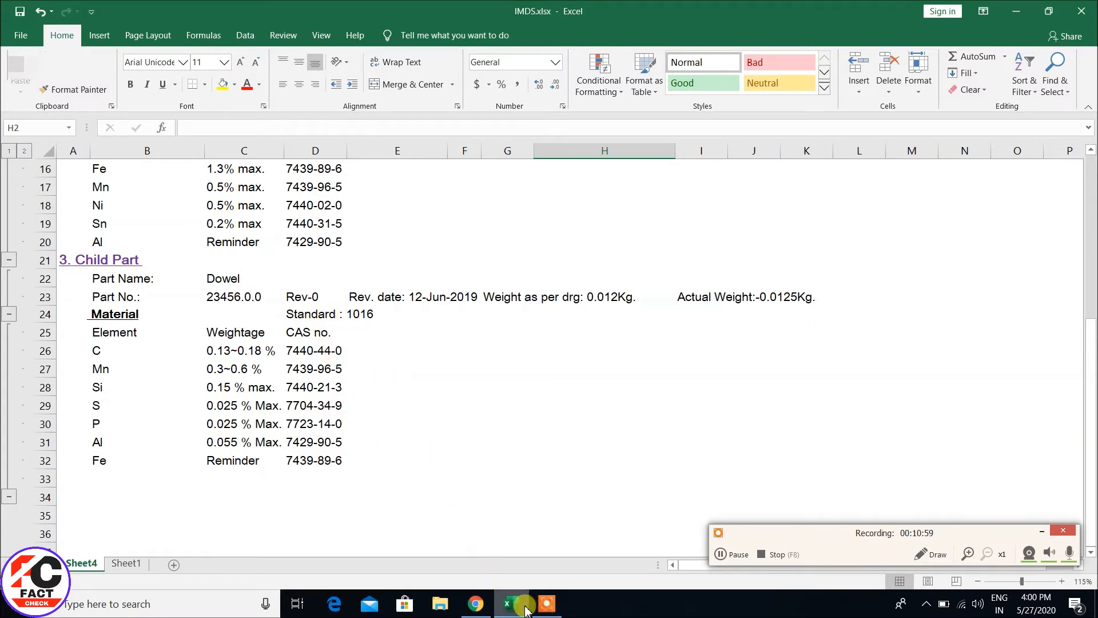
{"action": "left_click", "coordinate": [482, 608]}
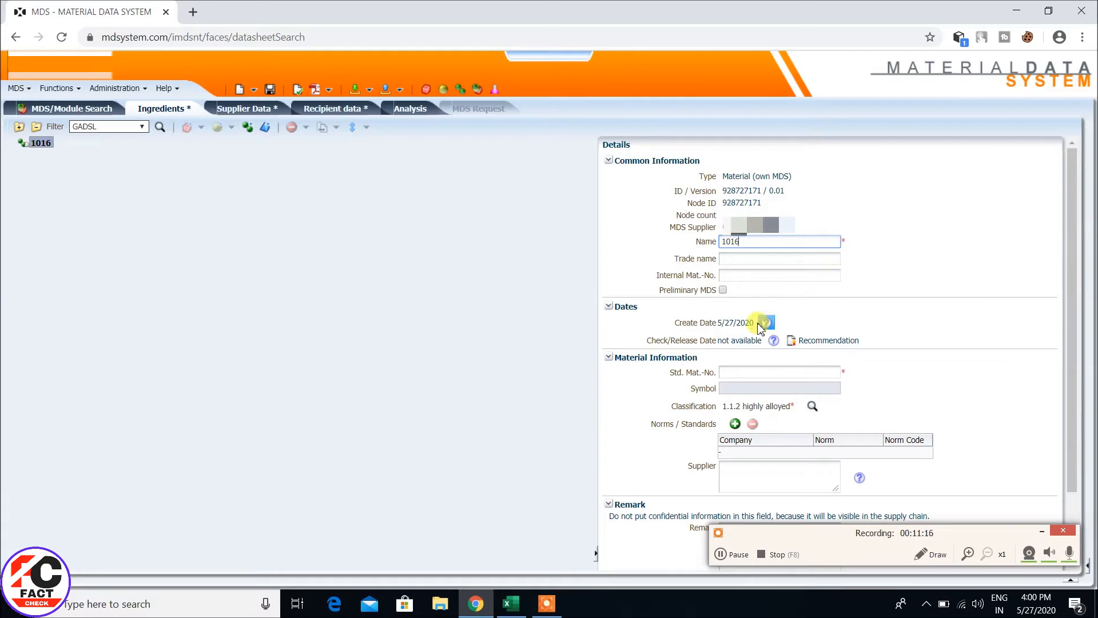
{"action": "left_click", "coordinate": [724, 372]}
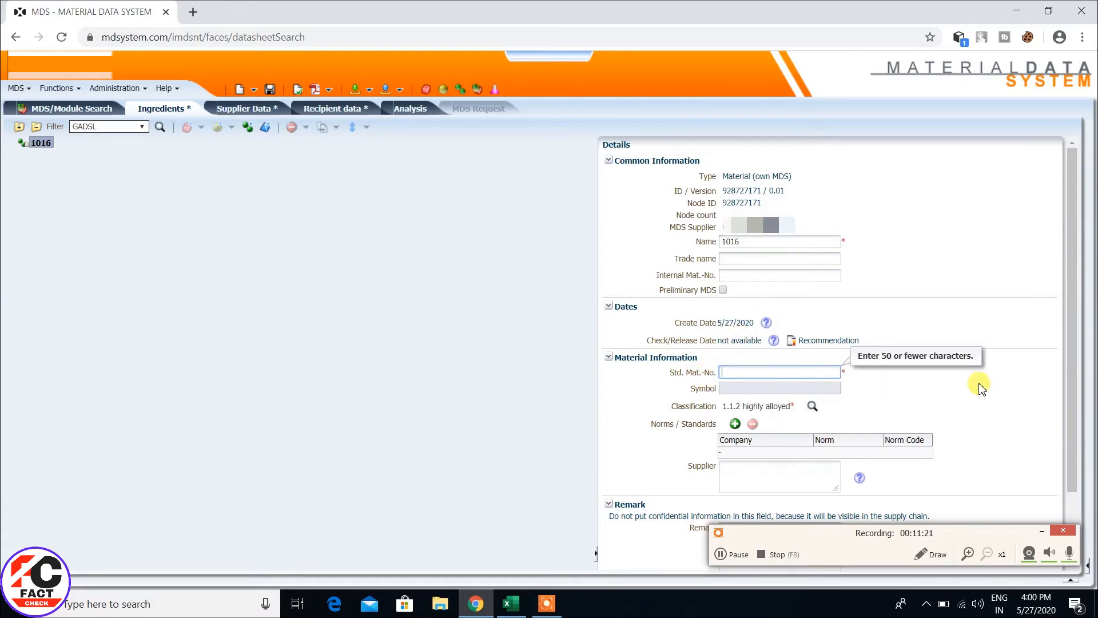
{"action": "type", "text": "1016"}
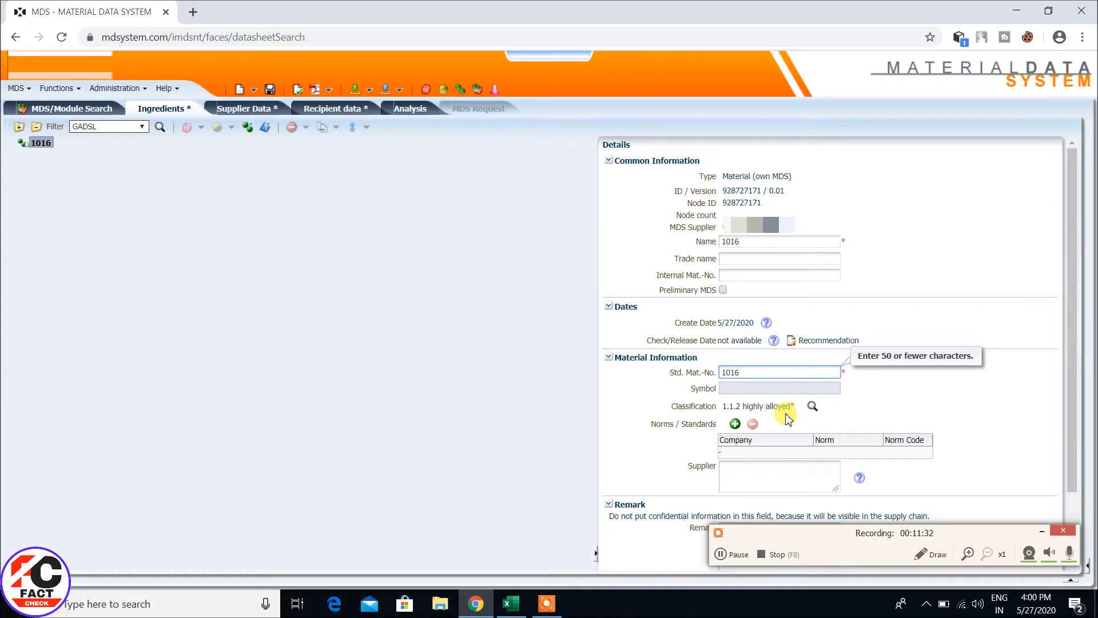
{"action": "scroll", "coordinate": [786, 418], "scroll_direction": "down", "scroll_amount": 2}
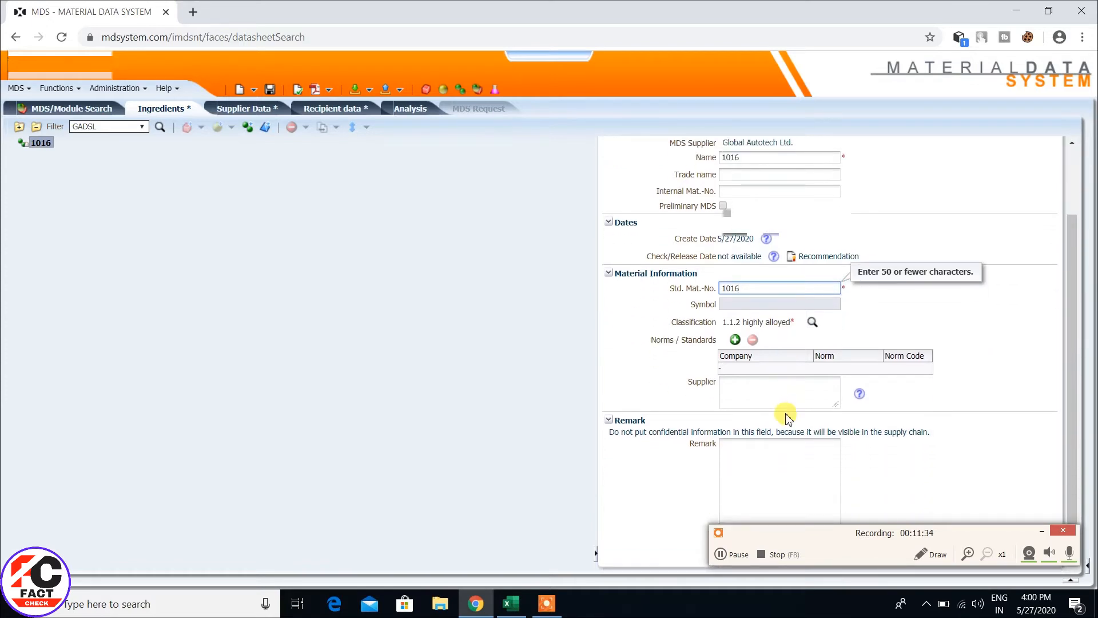
{"action": "scroll", "coordinate": [837, 465], "scroll_direction": "up", "scroll_amount": 2}
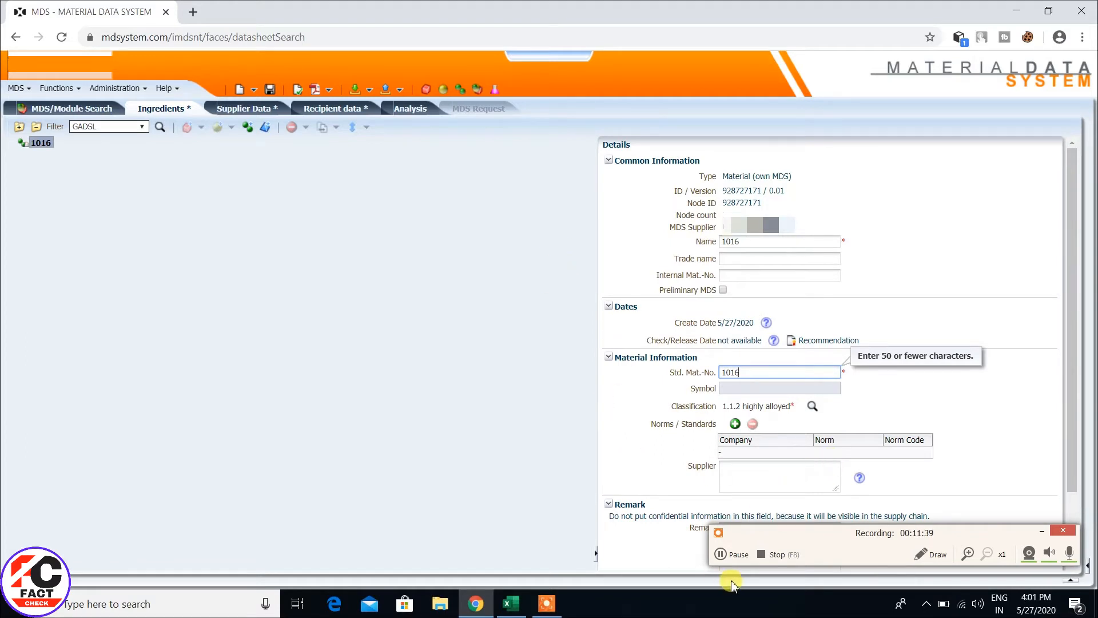
{"action": "left_click", "coordinate": [722, 554]}
{"action": "left_click", "coordinate": [722, 554]}
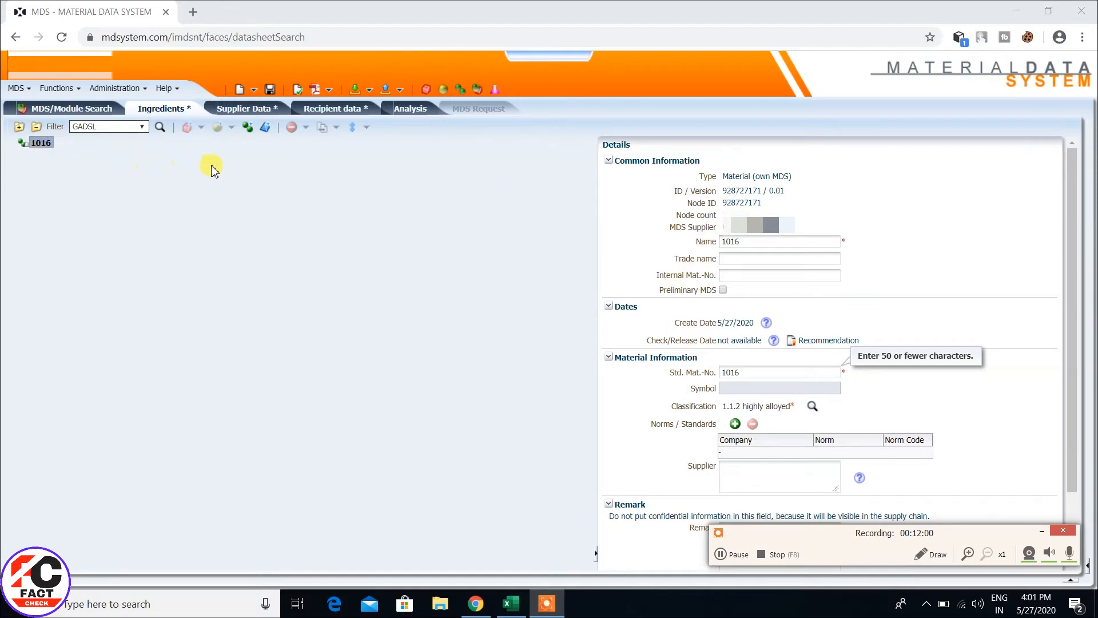
{"action": "left_click", "coordinate": [931, 554]}
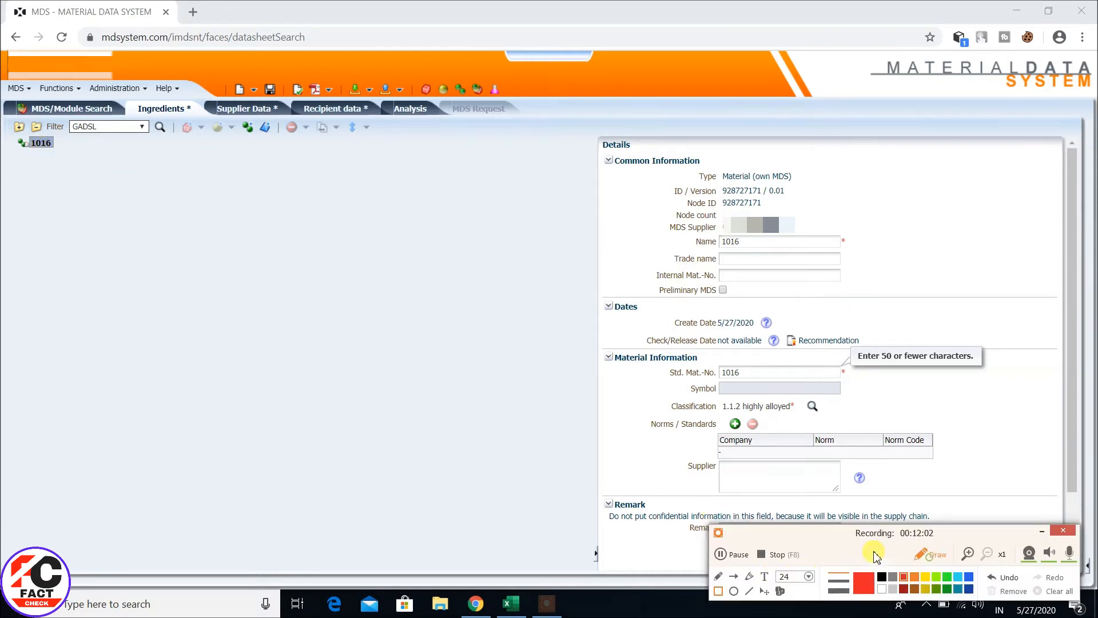
{"action": "left_click", "coordinate": [719, 590]}
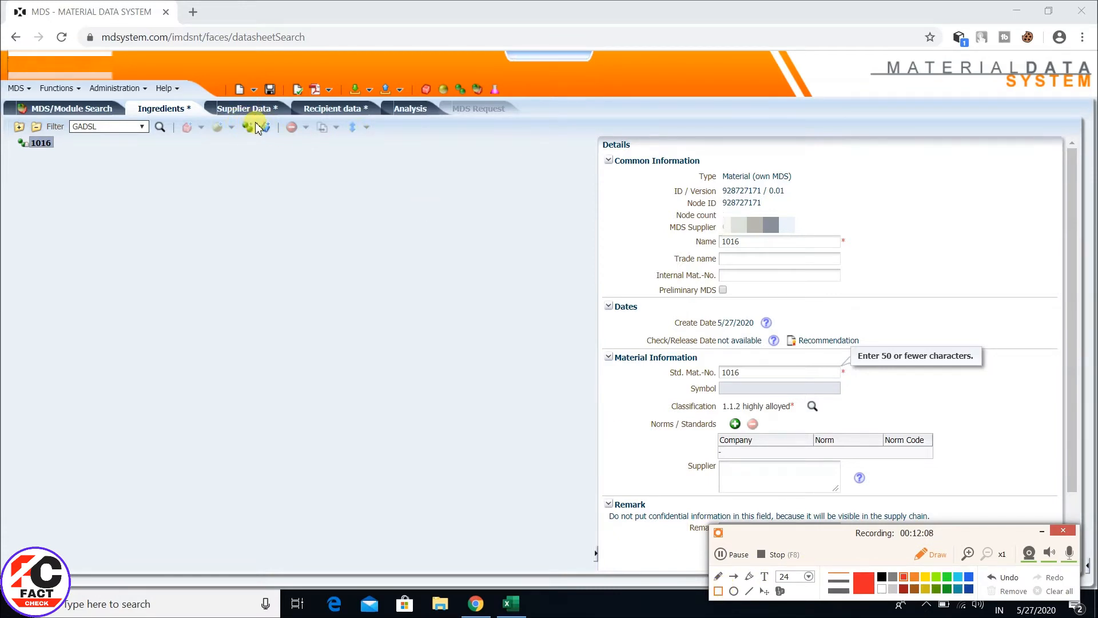
{"action": "mouse_move", "coordinate": [257, 115]}
{"action": "left_mouse_down"}
{"action": "mouse_move", "coordinate": [289, 160]}
{"action": "mouse_move", "coordinate": [278, 150]}
{"action": "left_mouse_up"}
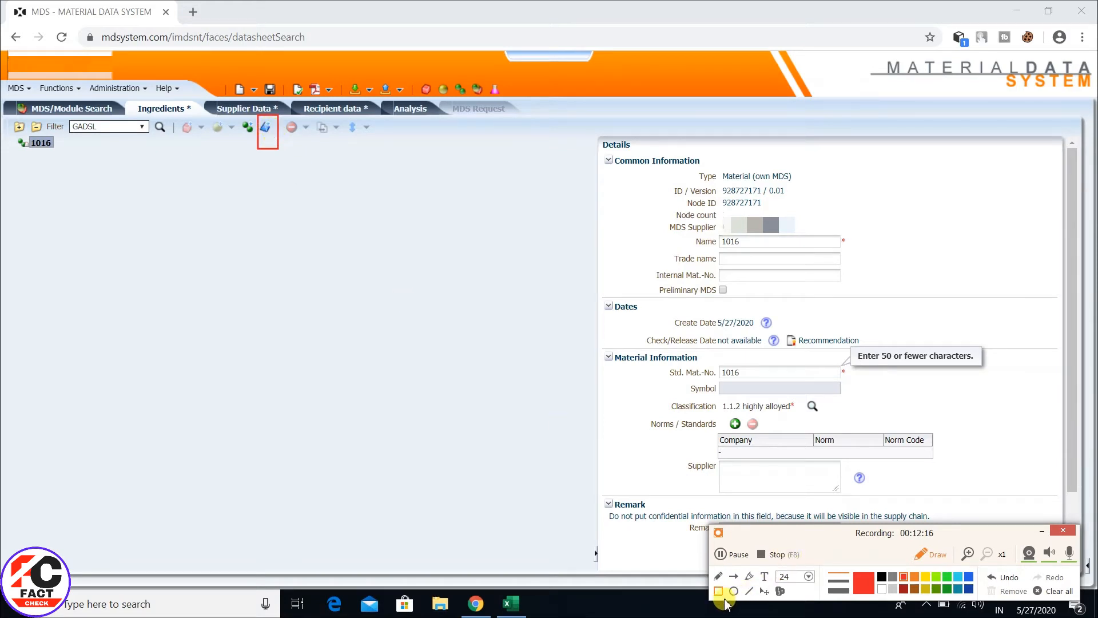
{"action": "left_click", "coordinate": [1044, 595]}
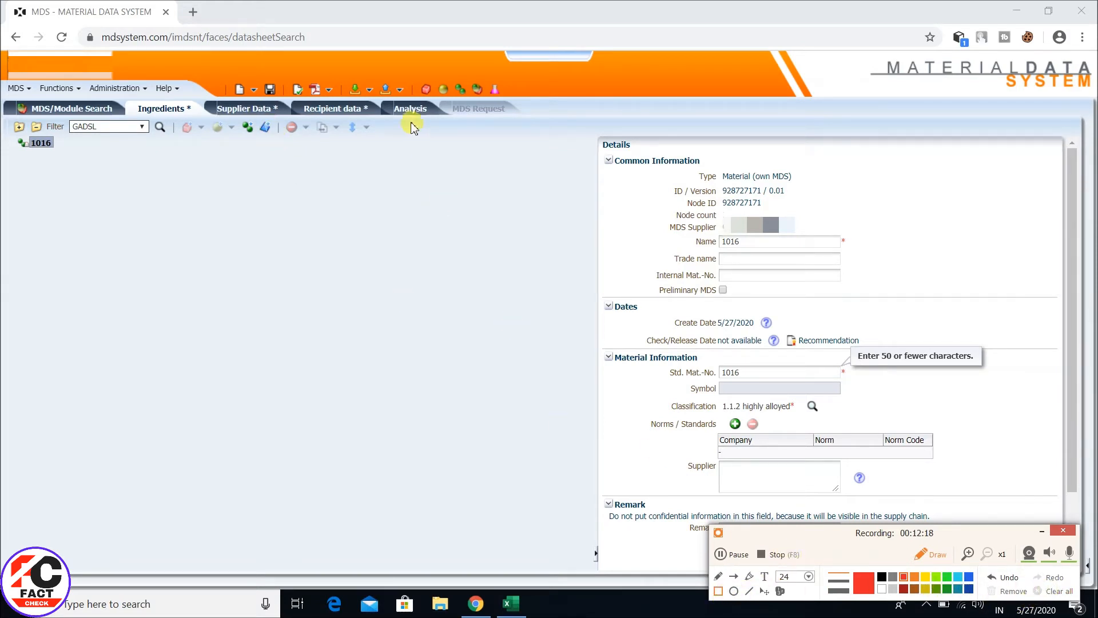
{"action": "key", "text": "Escape"}
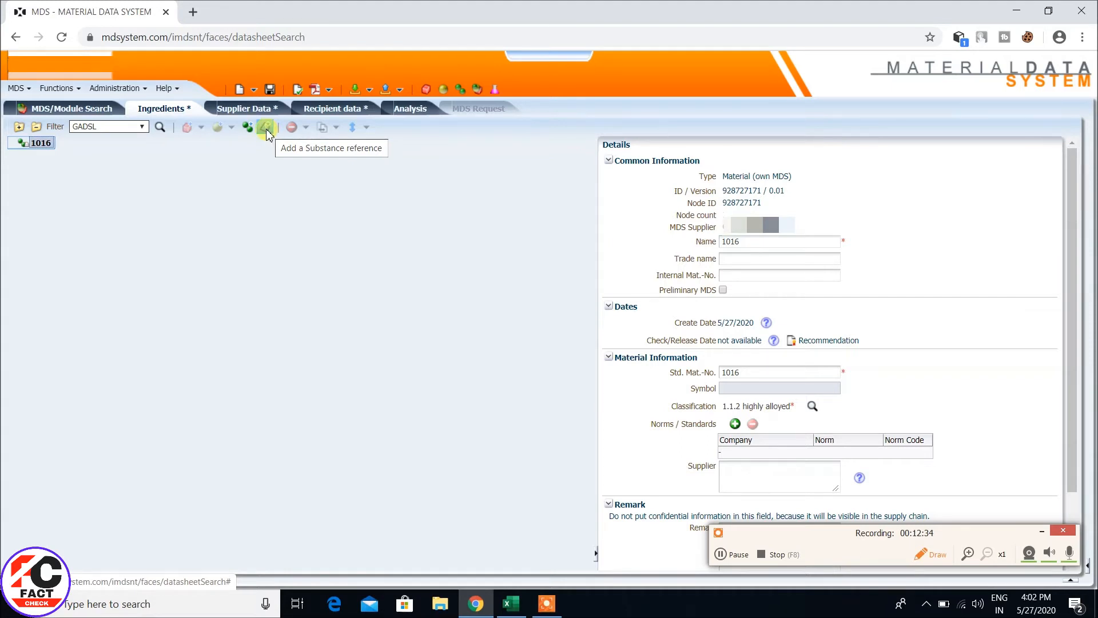
Start adding a substance reference to material 1016 and activate the name/synonym search criterion
{"action": "left_click", "coordinate": [266, 128]}
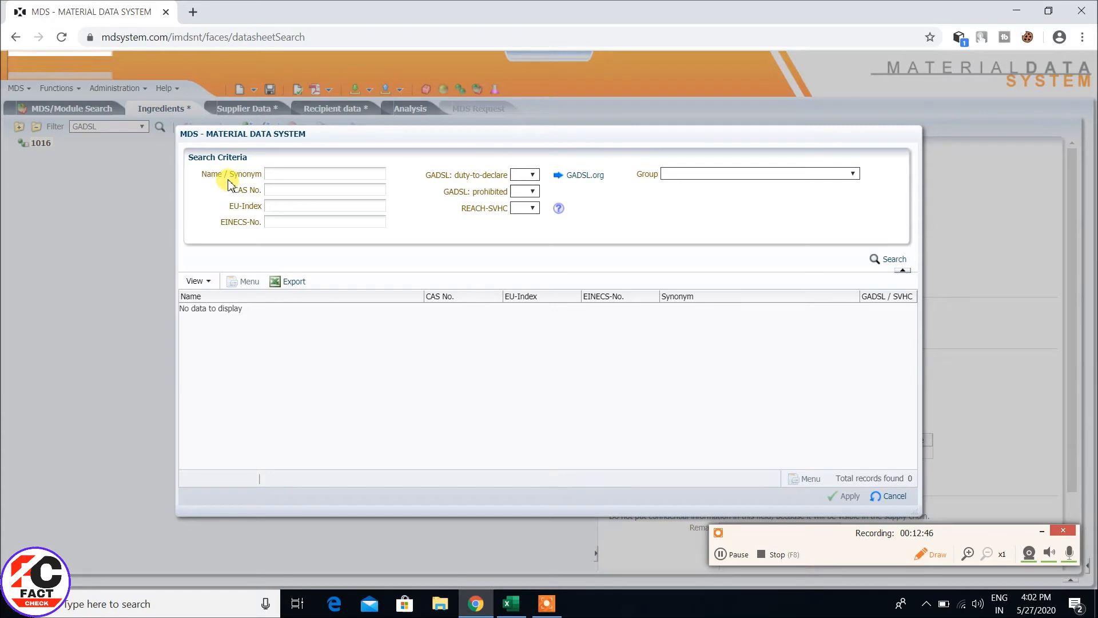
{"action": "left_click", "coordinate": [270, 173]}
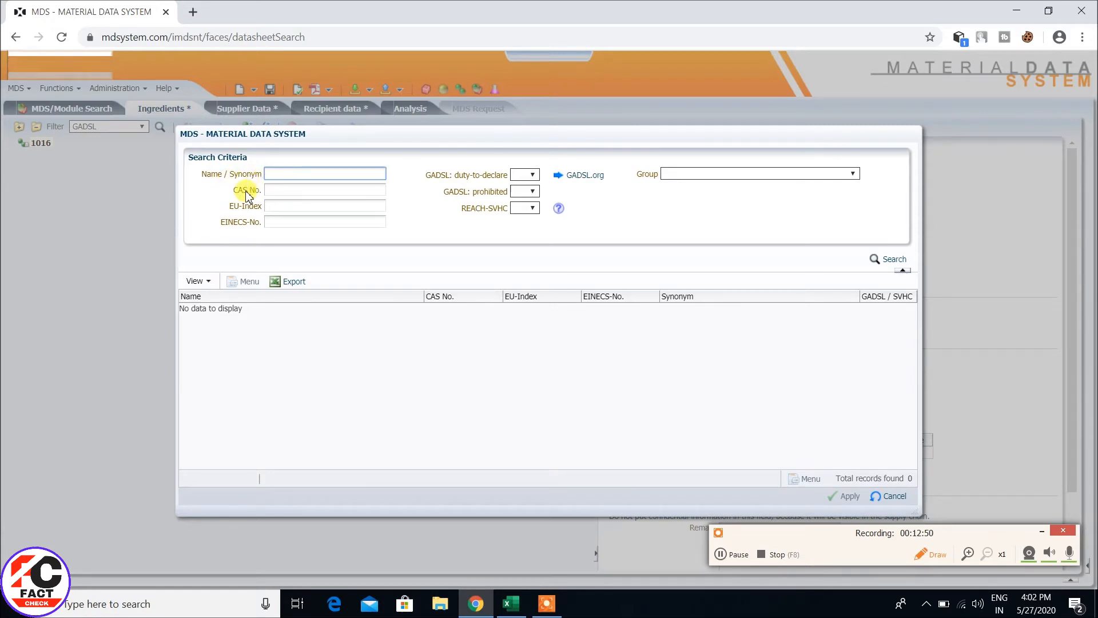
{"action": "left_click", "coordinate": [271, 190]}
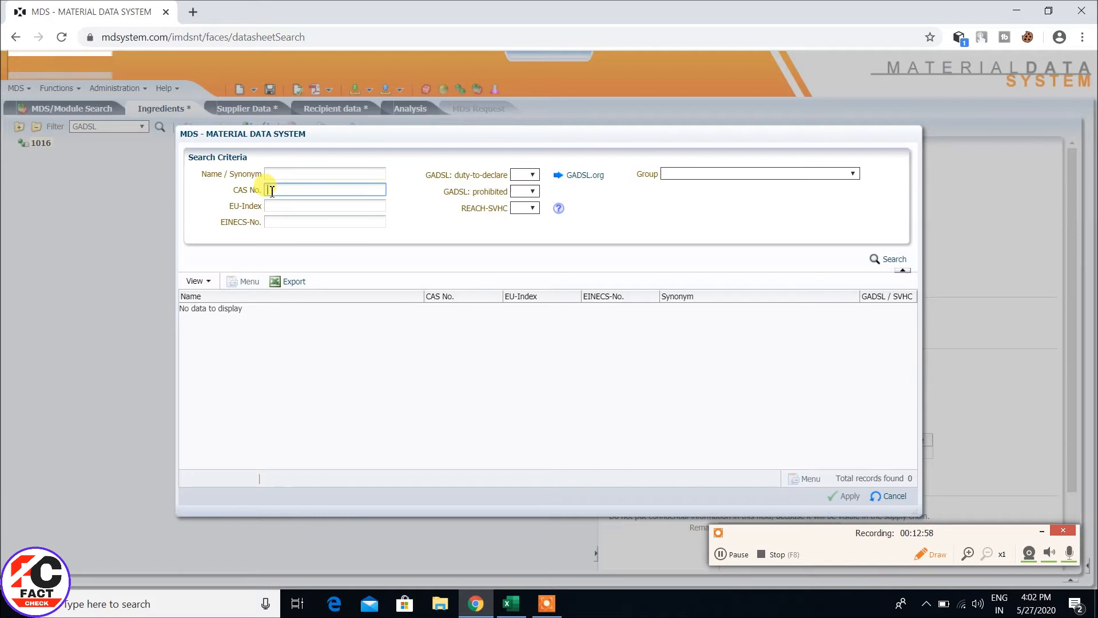
{"action": "left_click", "coordinate": [283, 174]}
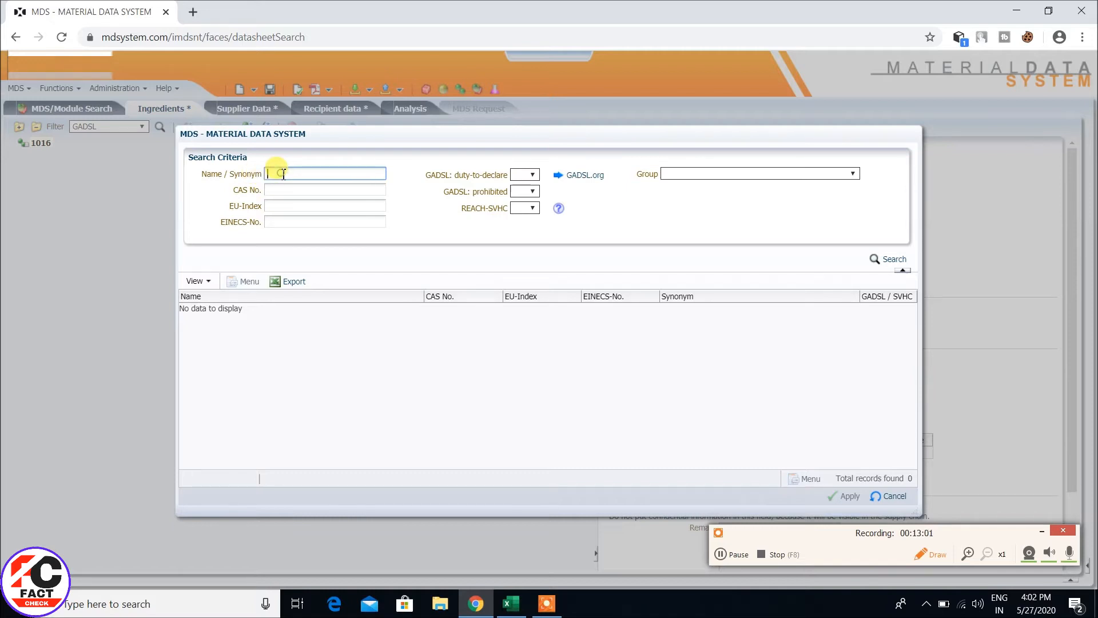
Switch to the IMDS.xlsx workbook and look up the weightage and CAS number of element C in the Dowel's material table
{"action": "left_click", "coordinate": [515, 605]}
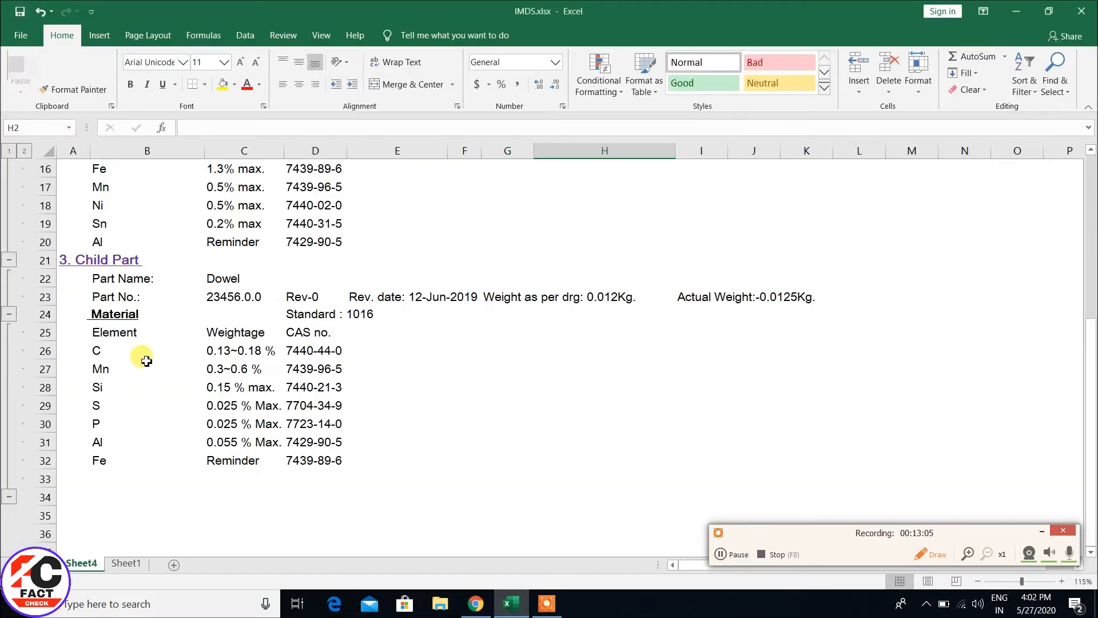
{"action": "left_click", "coordinate": [921, 553]}
{"action": "left_click", "coordinate": [719, 591]}
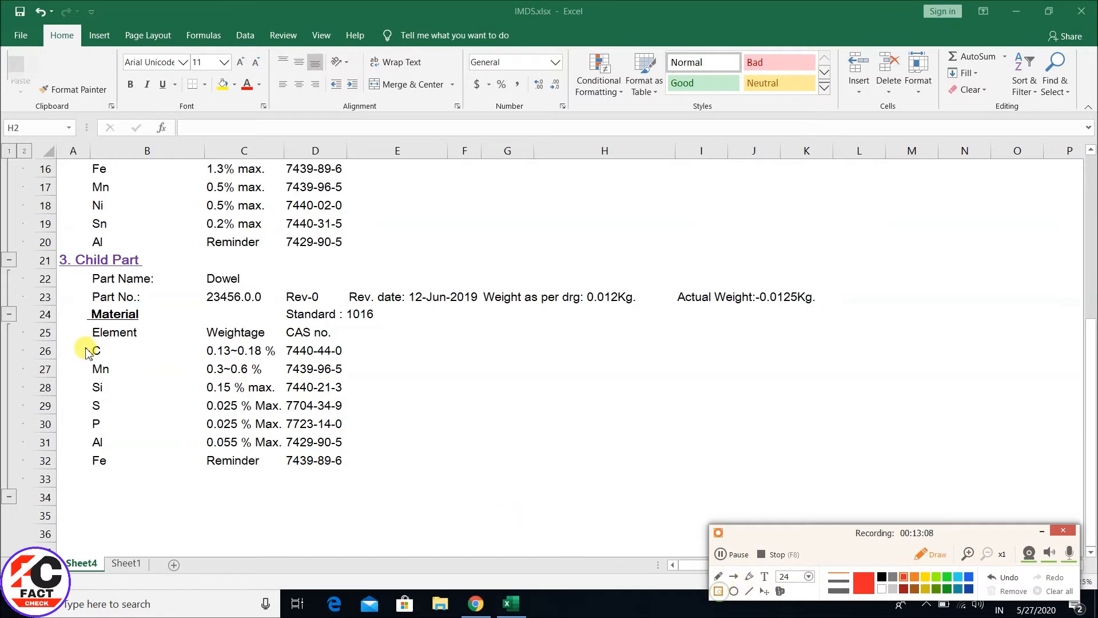
{"action": "left_click_drag", "start_coordinate": [78, 340], "coordinate": [356, 366]}
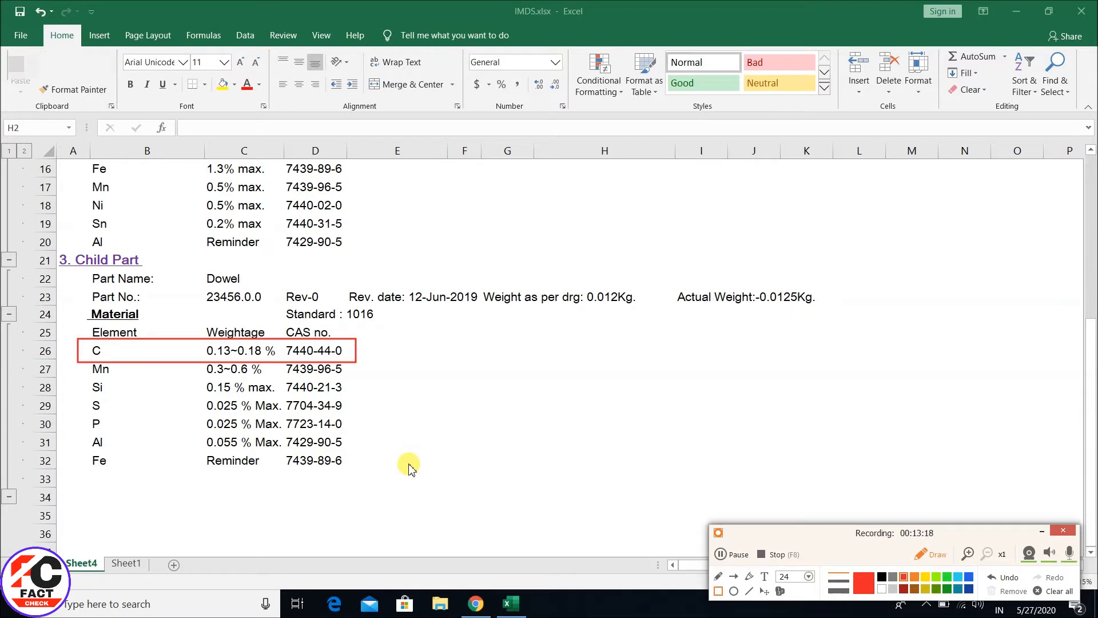
Switch back to IMDS in Chrome and search the basic substances by the name carbon
{"action": "key", "text": "Escape"}
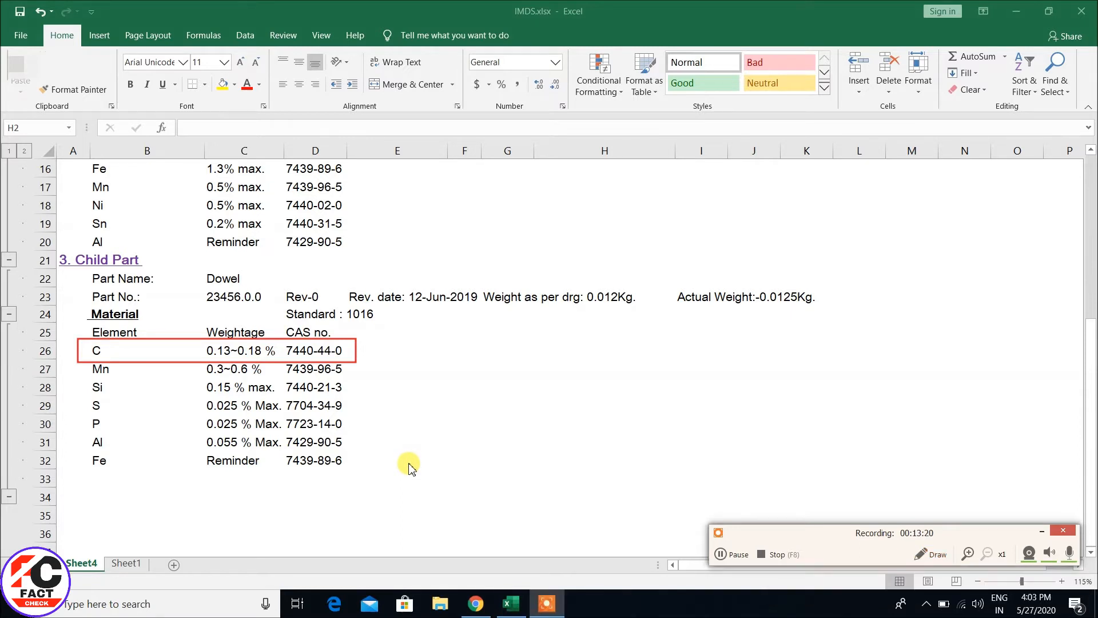
{"action": "left_click", "coordinate": [478, 605]}
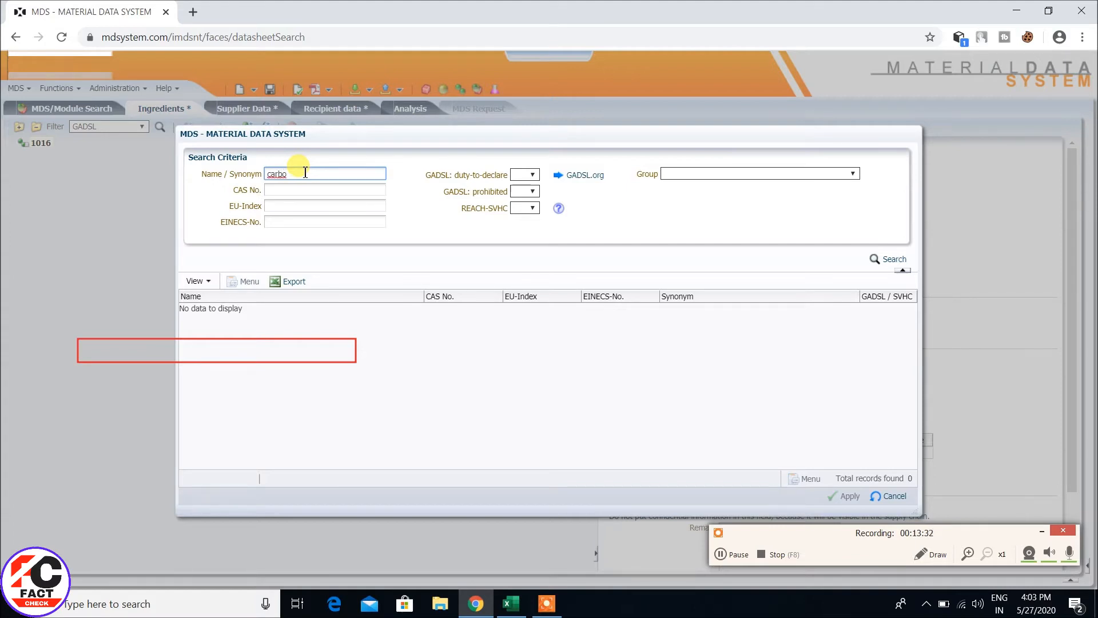
{"action": "left_click", "coordinate": [903, 262]}
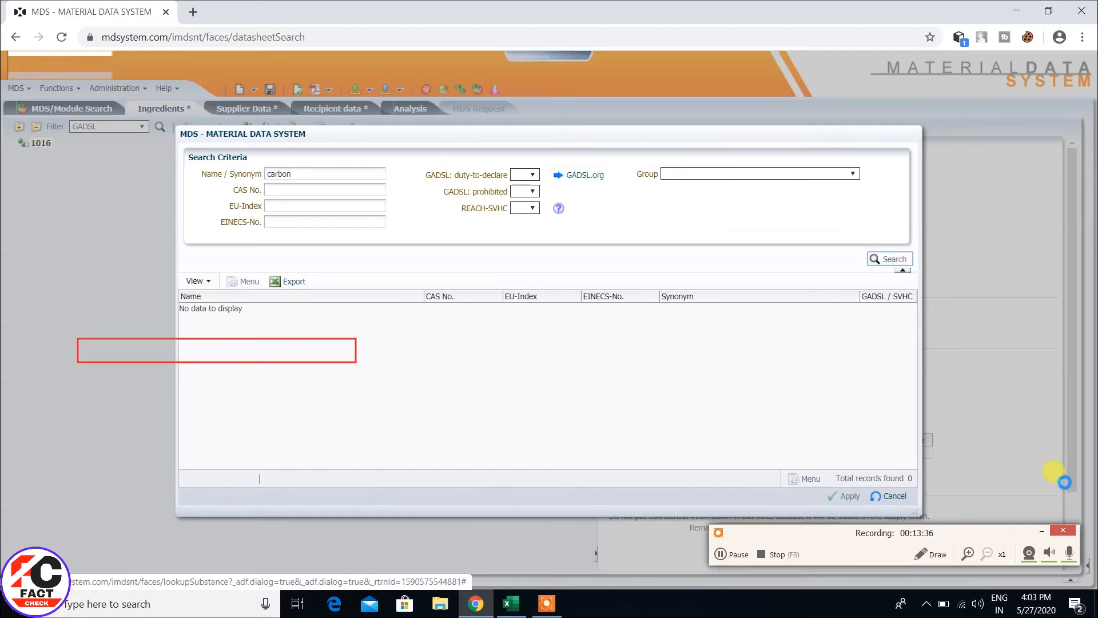
{"action": "left_click", "coordinate": [942, 563]}
{"action": "left_click", "coordinate": [1054, 590]}
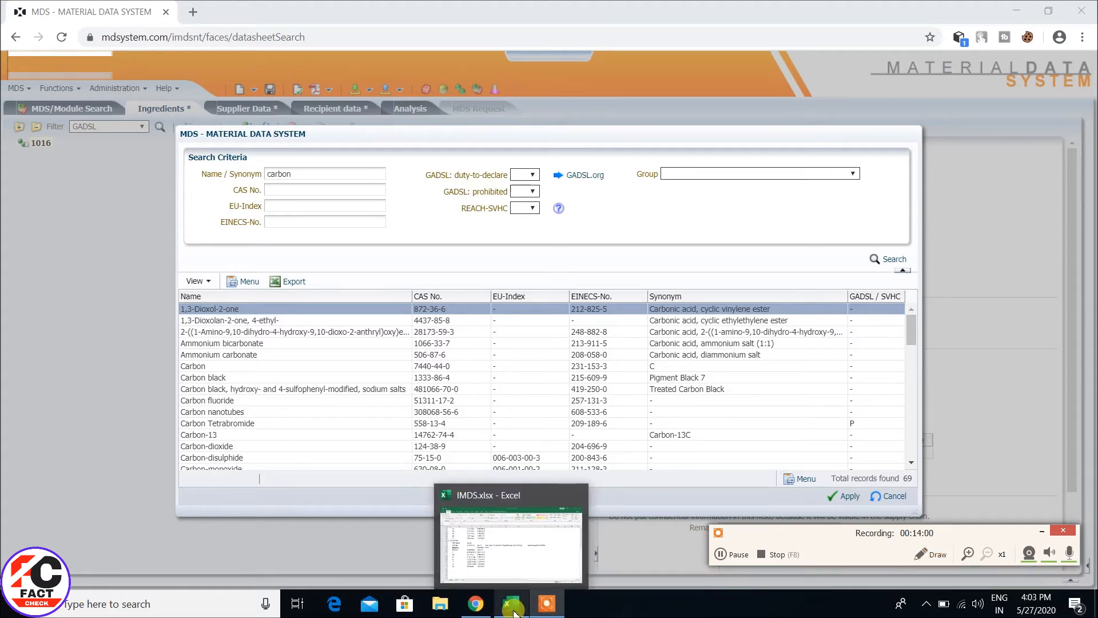
Check carbon's CAS number in the Excel workbook, and add the matching Carbon substance, 7440-44-0, to material 1016 in IMDS
{"action": "left_click", "coordinate": [514, 607]}
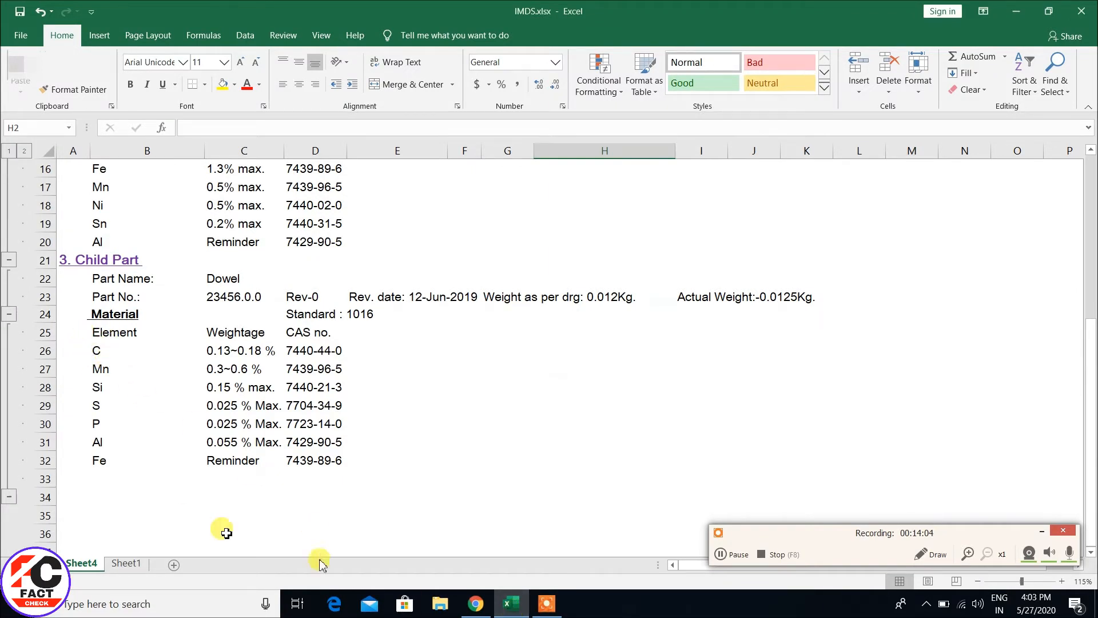
{"action": "left_click", "coordinate": [475, 603]}
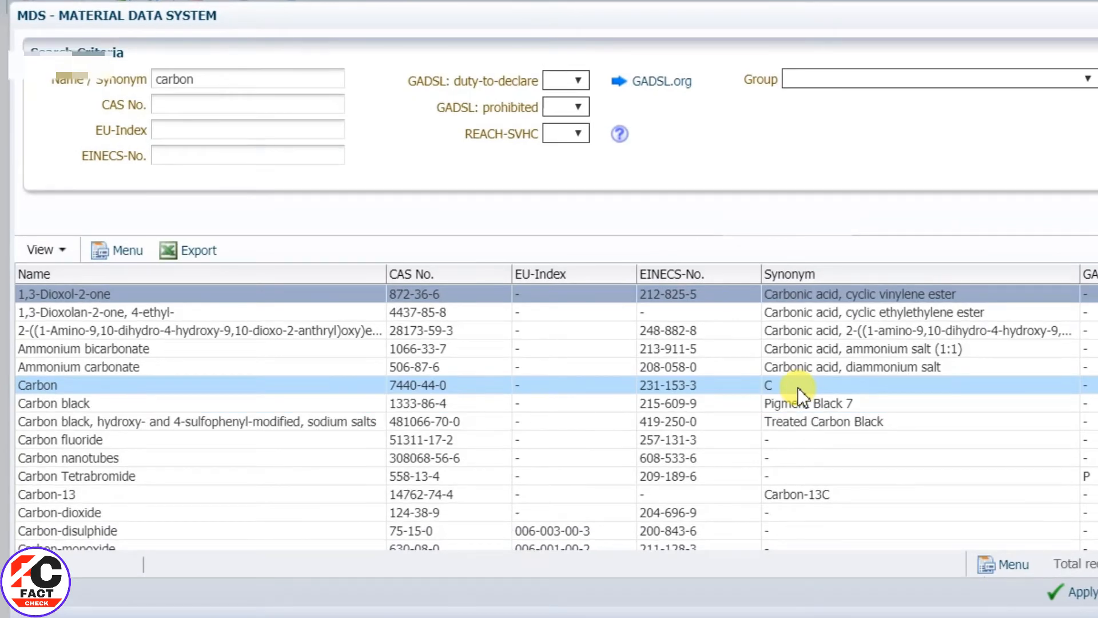
{"action": "scroll", "coordinate": [798, 387], "scroll_direction": "down", "scroll_amount": 10}
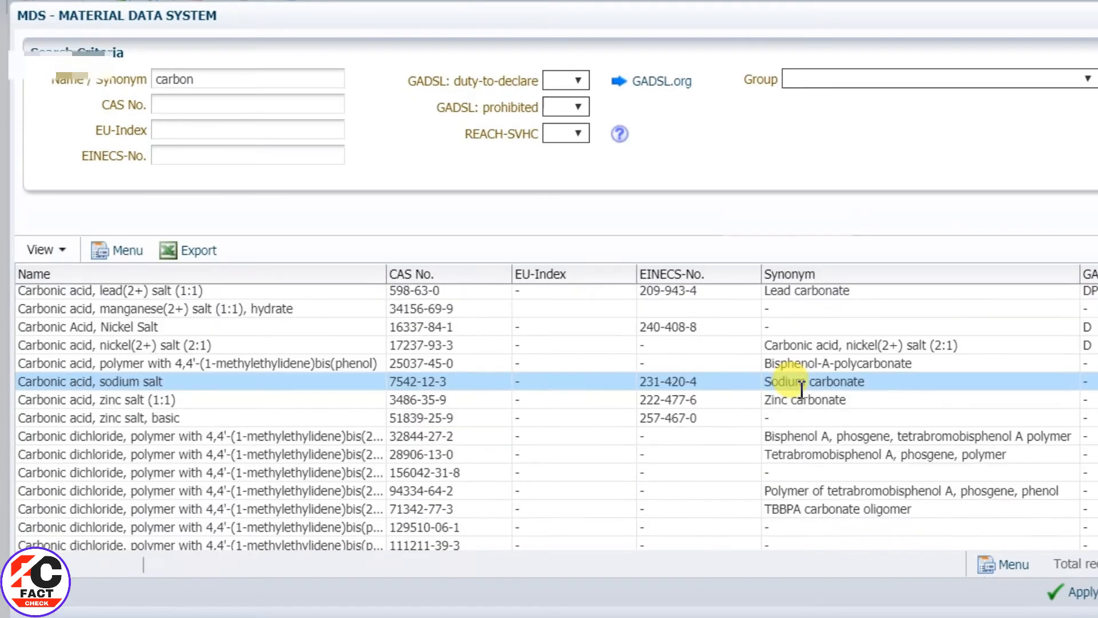
{"action": "scroll", "coordinate": [800, 388], "scroll_direction": "up", "scroll_amount": 5}
{"action": "scroll", "coordinate": [798, 386], "scroll_direction": "up", "scroll_amount": 3}
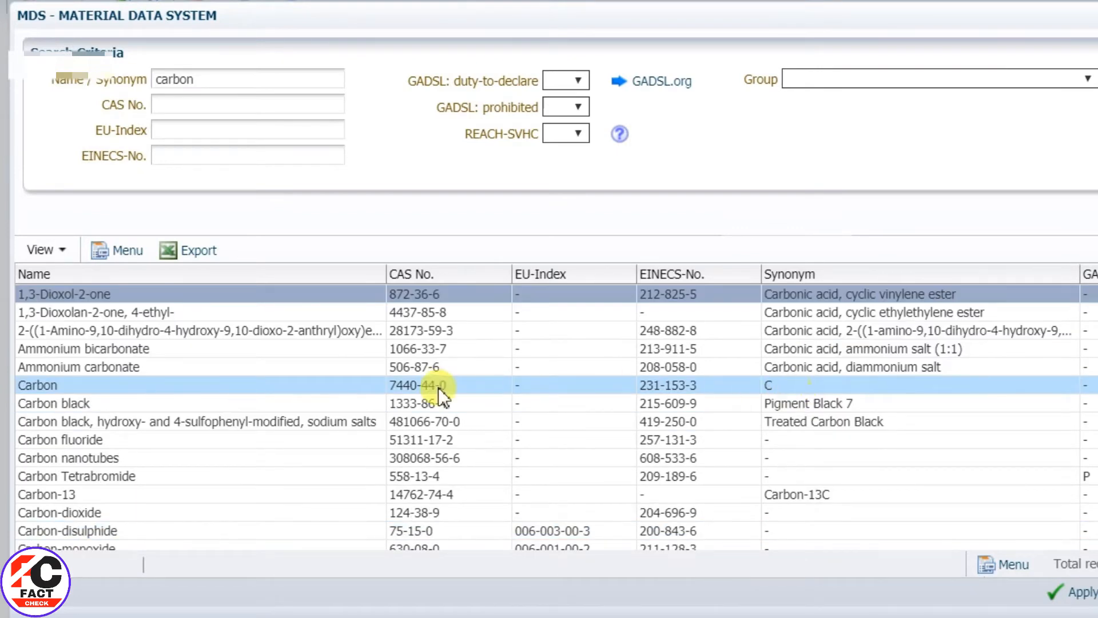
{"action": "left_click", "coordinate": [85, 386]}
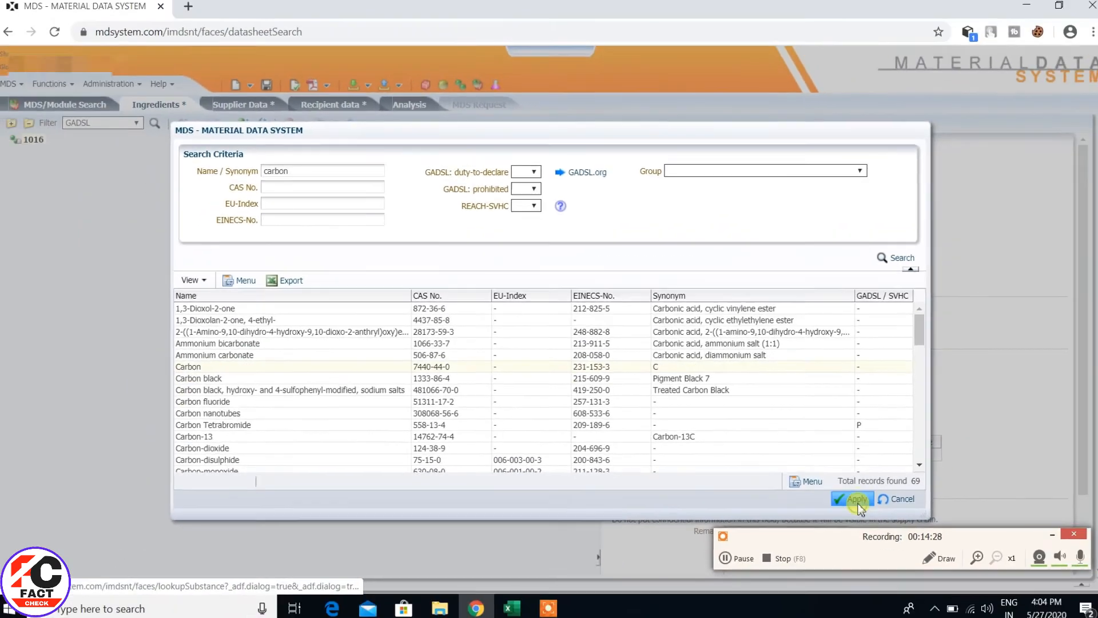
{"action": "left_click", "coordinate": [972, 547]}
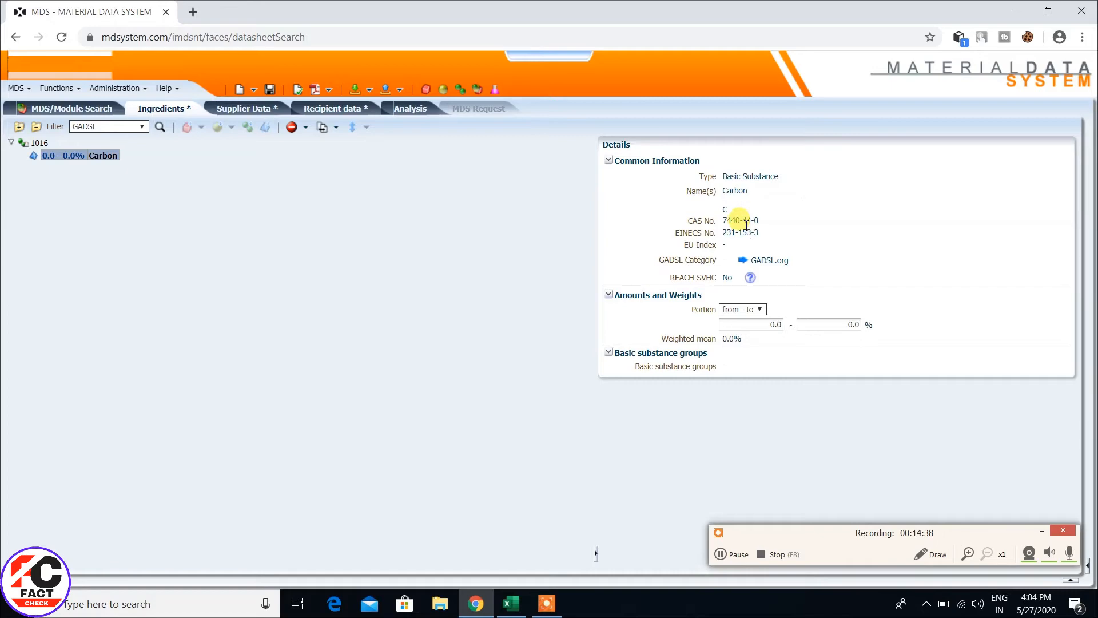
Look up element C's weightage in the Excel workbook, and choose from - to as Carbon's portion type in IMDS
{"action": "left_click", "coordinate": [511, 603]}
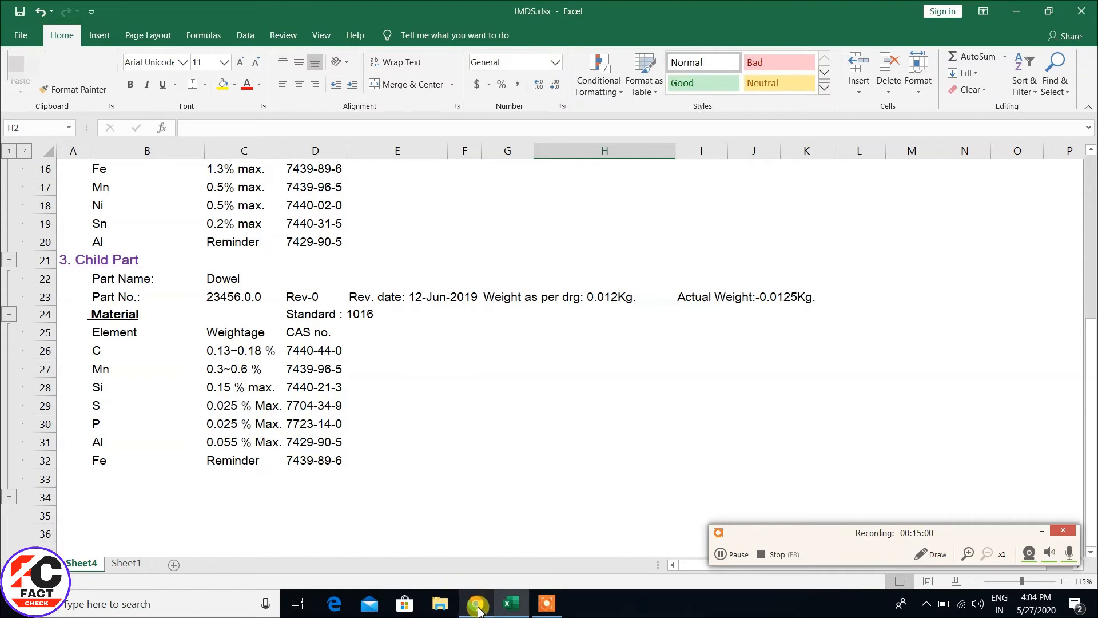
{"action": "mouse_move", "coordinate": [478, 610]}
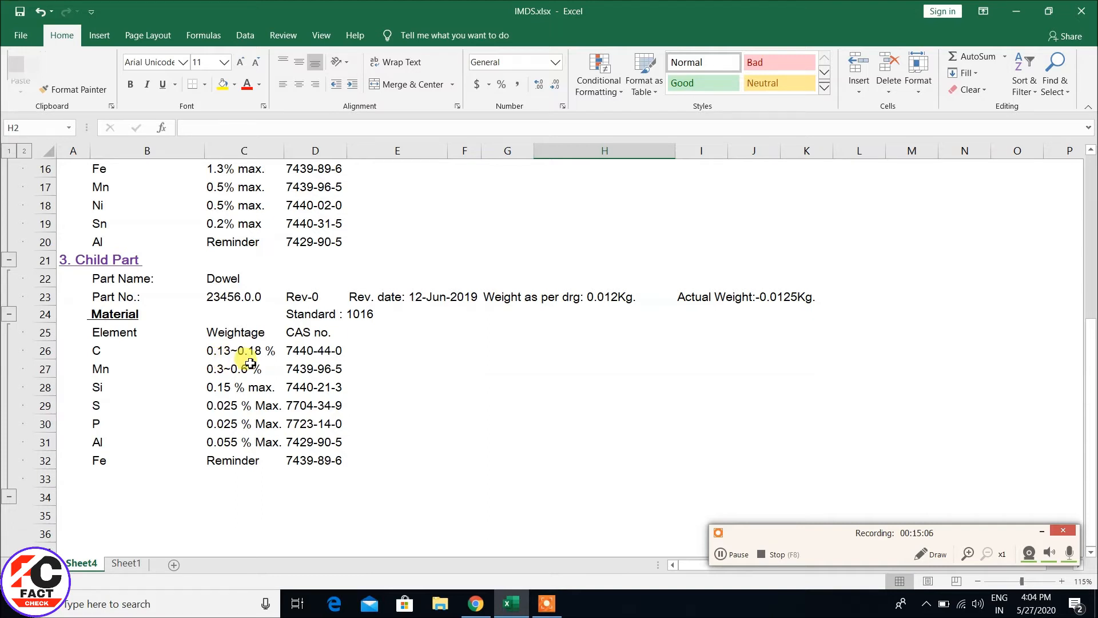
{"action": "left_click", "coordinate": [476, 609]}
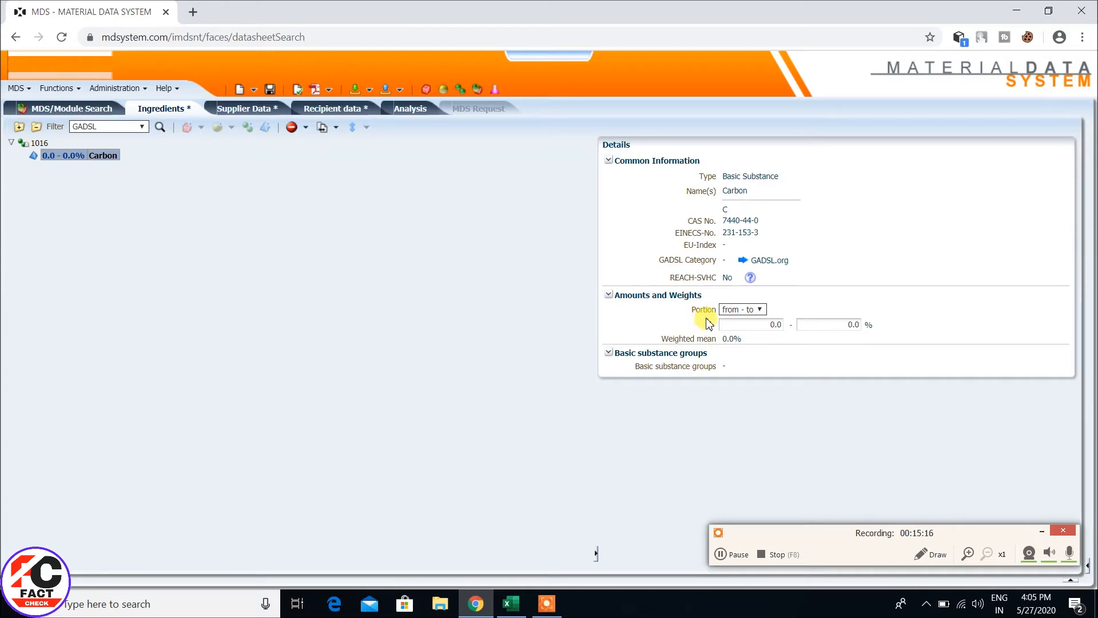
{"action": "left_click", "coordinate": [737, 310]}
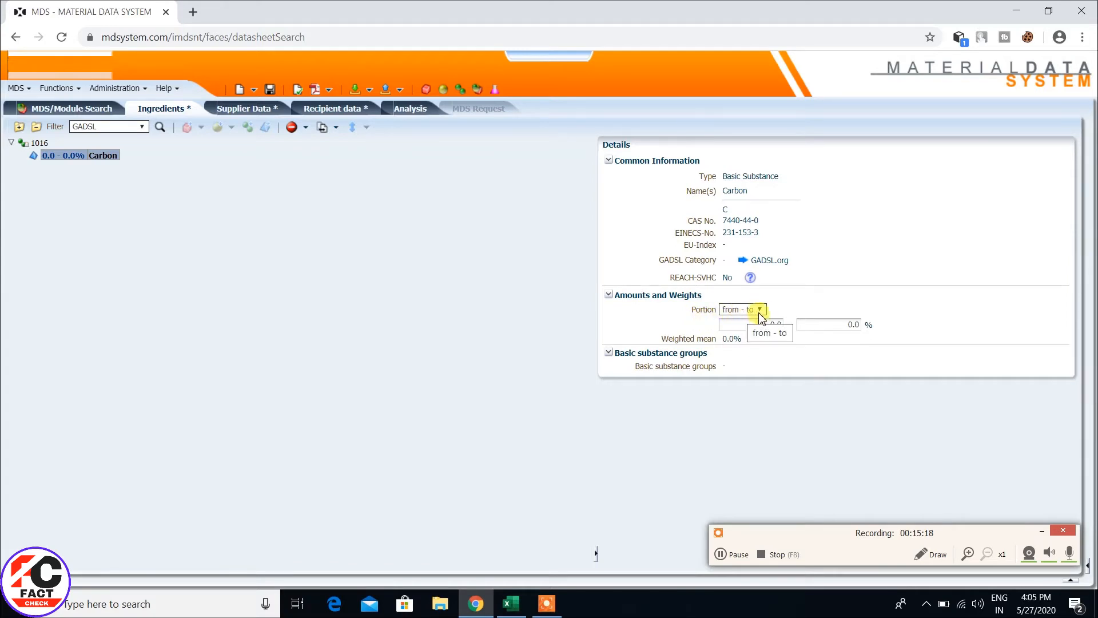
{"action": "left_click", "coordinate": [761, 310]}
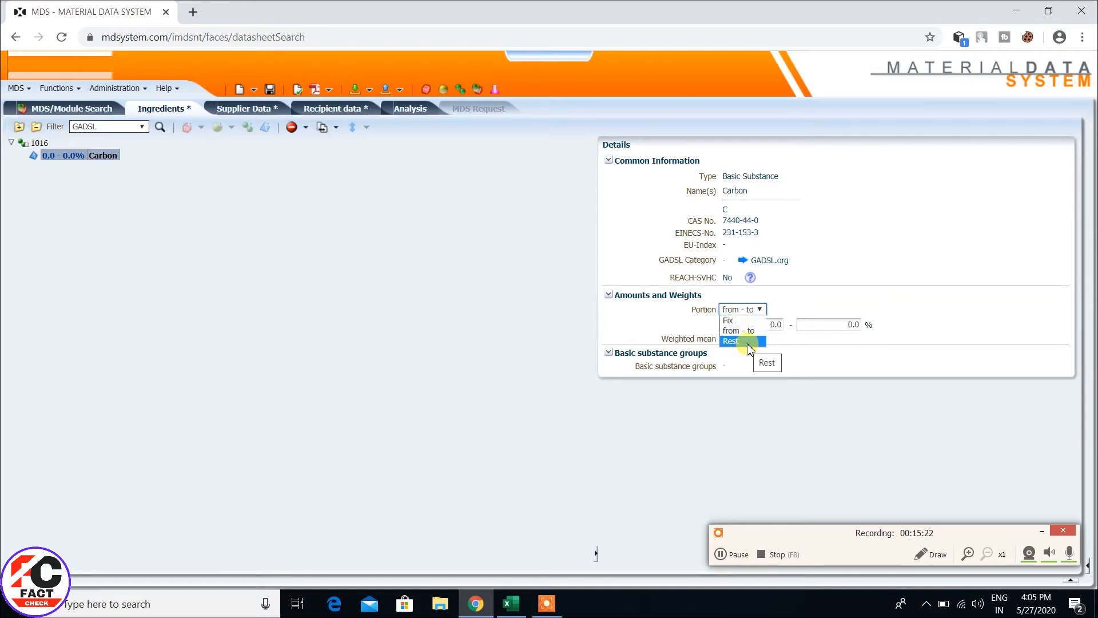
{"action": "left_click", "coordinate": [743, 331]}
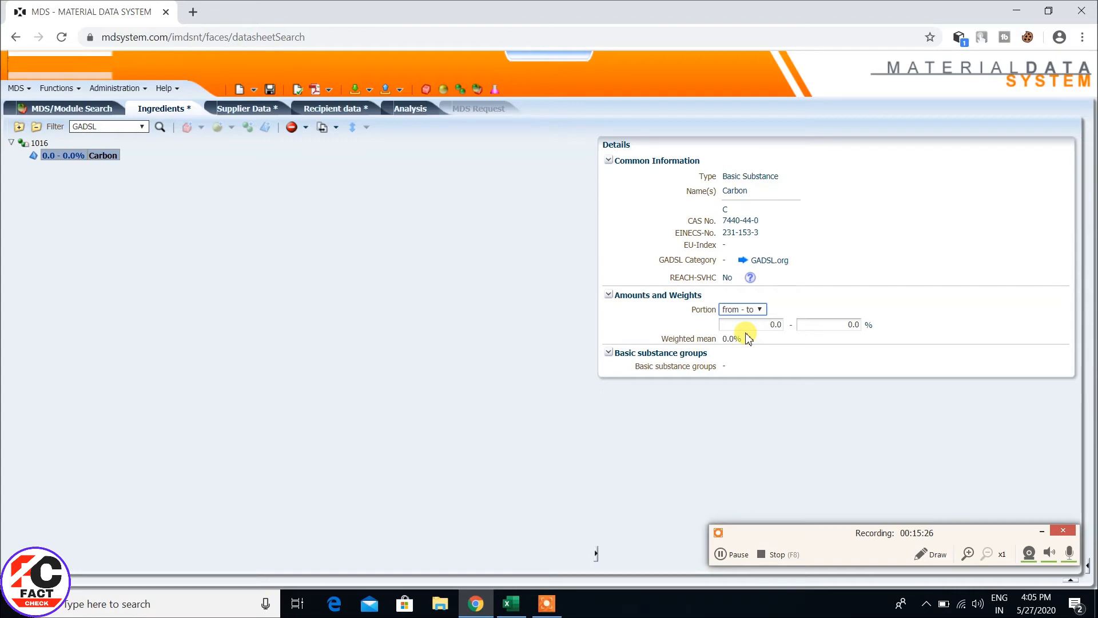
Recheck element C's weightage in the Excel workbook, and set Carbon's portion in IMDS from 0.13 to 0.18 %
{"action": "left_click", "coordinate": [509, 606]}
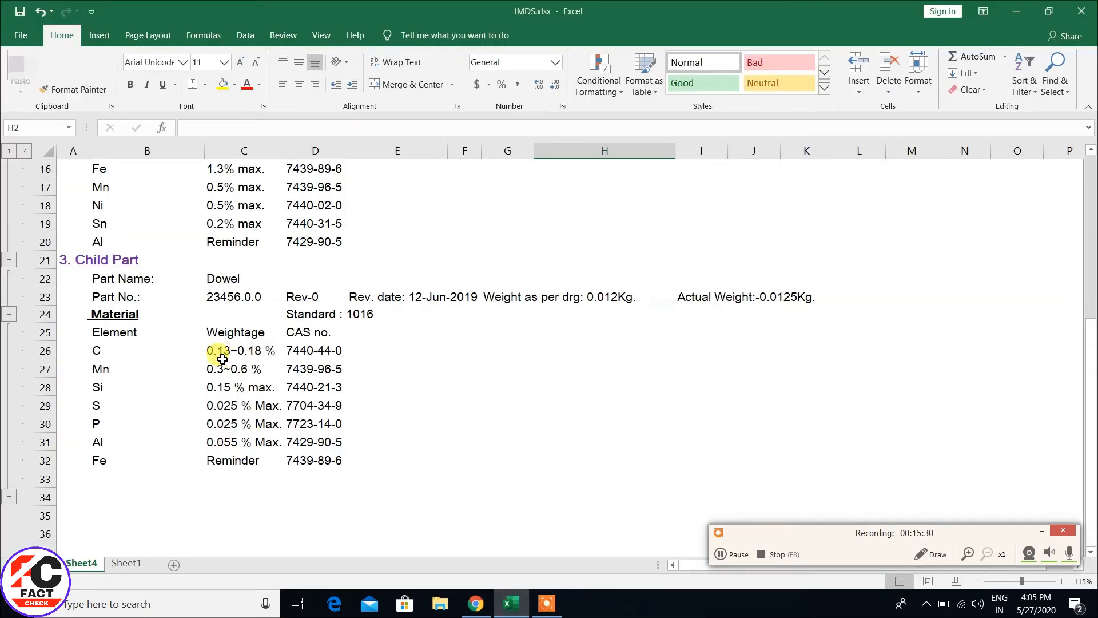
{"action": "left_click", "coordinate": [475, 604]}
{"action": "left_click", "coordinate": [769, 325]}
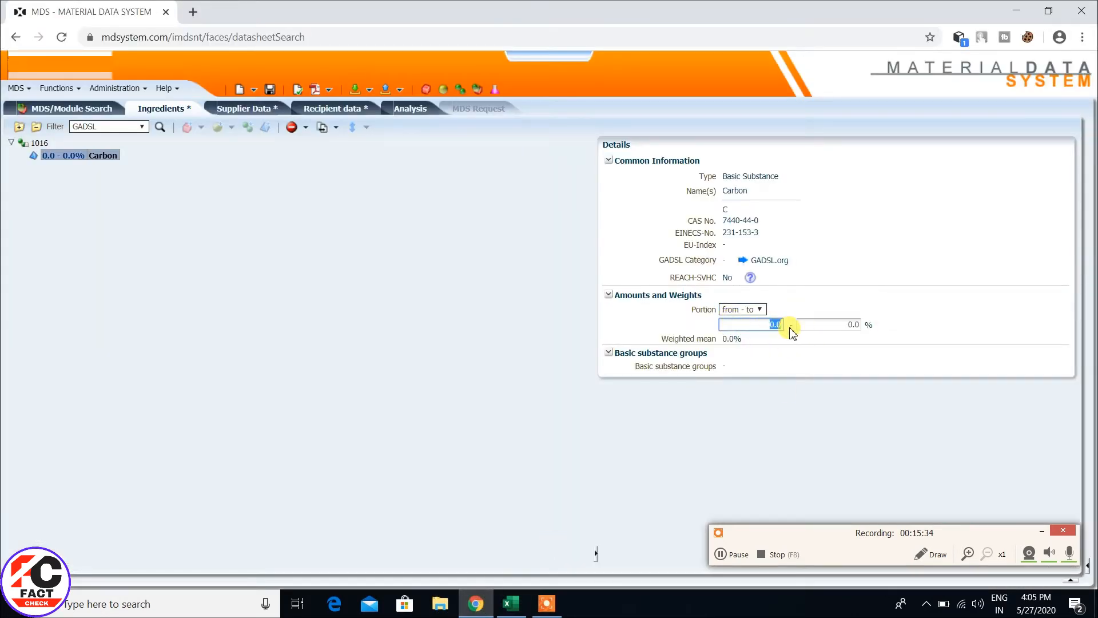
{"action": "type", "text": "0."}
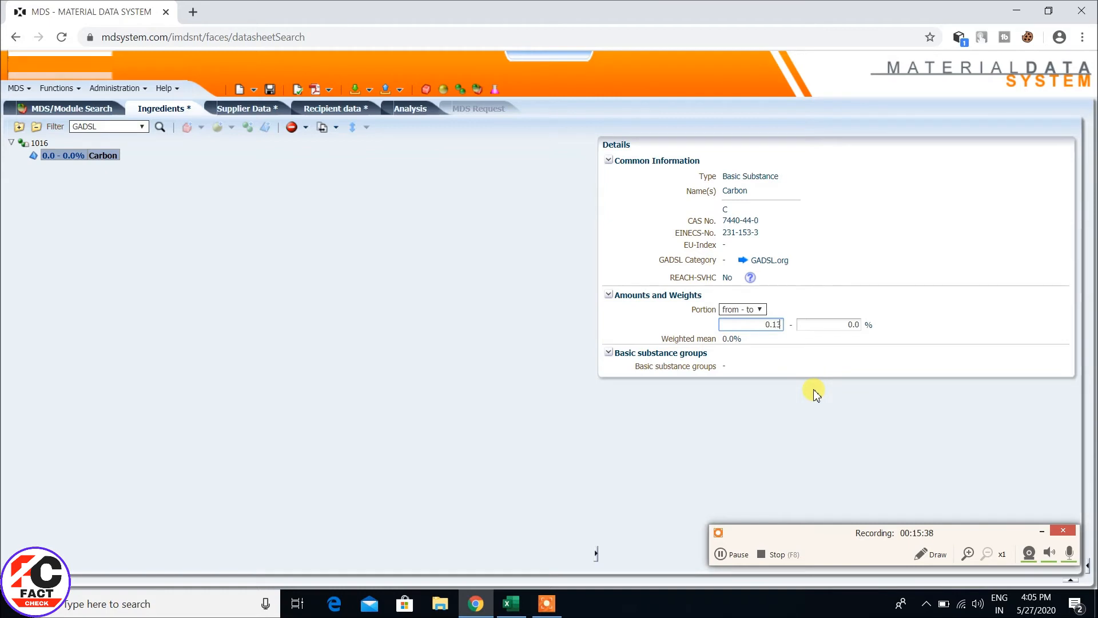
{"action": "left_click", "coordinate": [853, 324]}
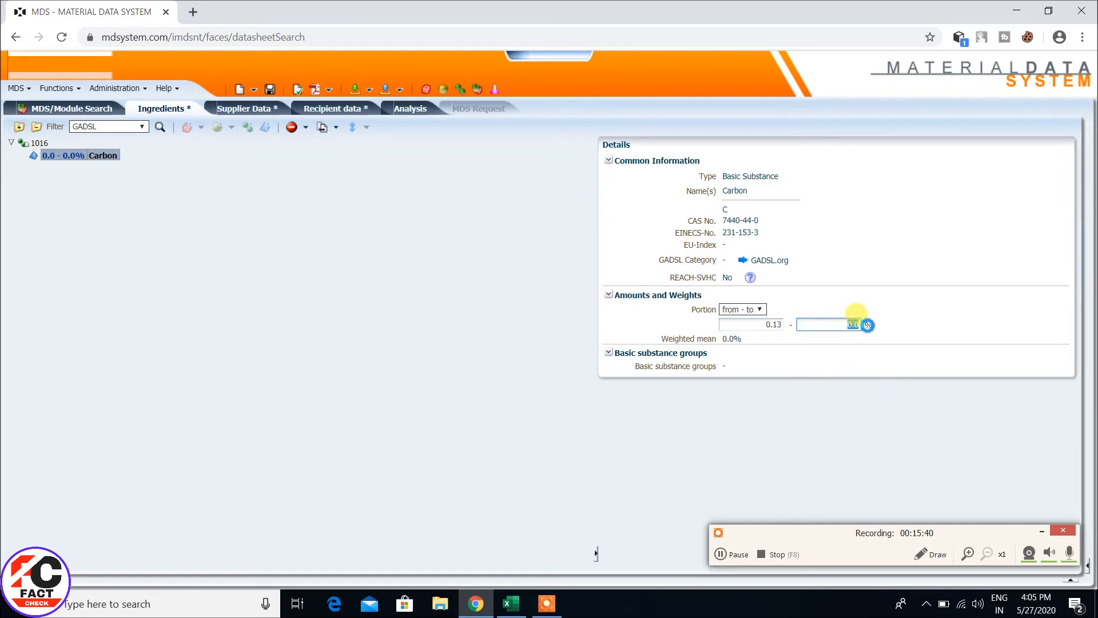
{"action": "type", "text": "0"}
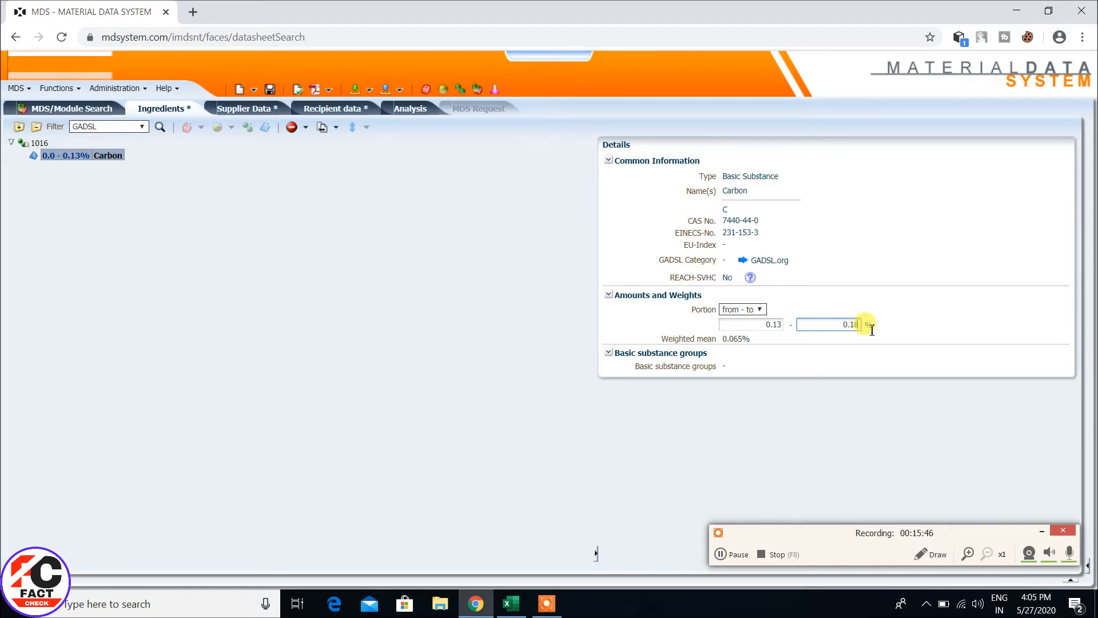
{"action": "left_click", "coordinate": [813, 416]}
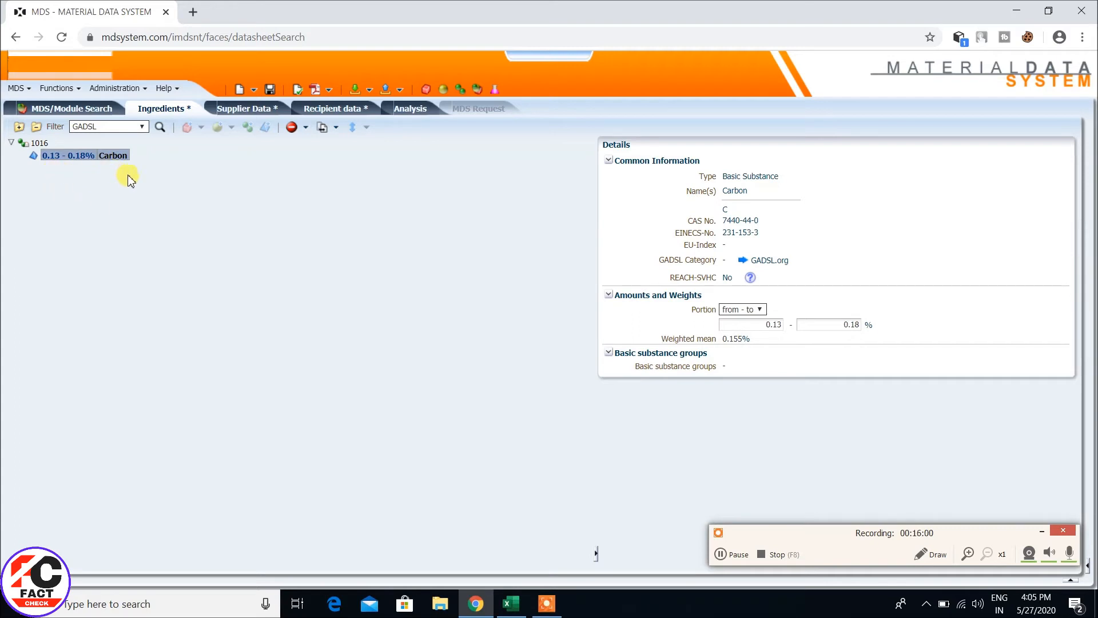
Select material 1016 in the ingredients tree and start adding another basic substance to it
{"action": "left_click", "coordinate": [265, 128]}
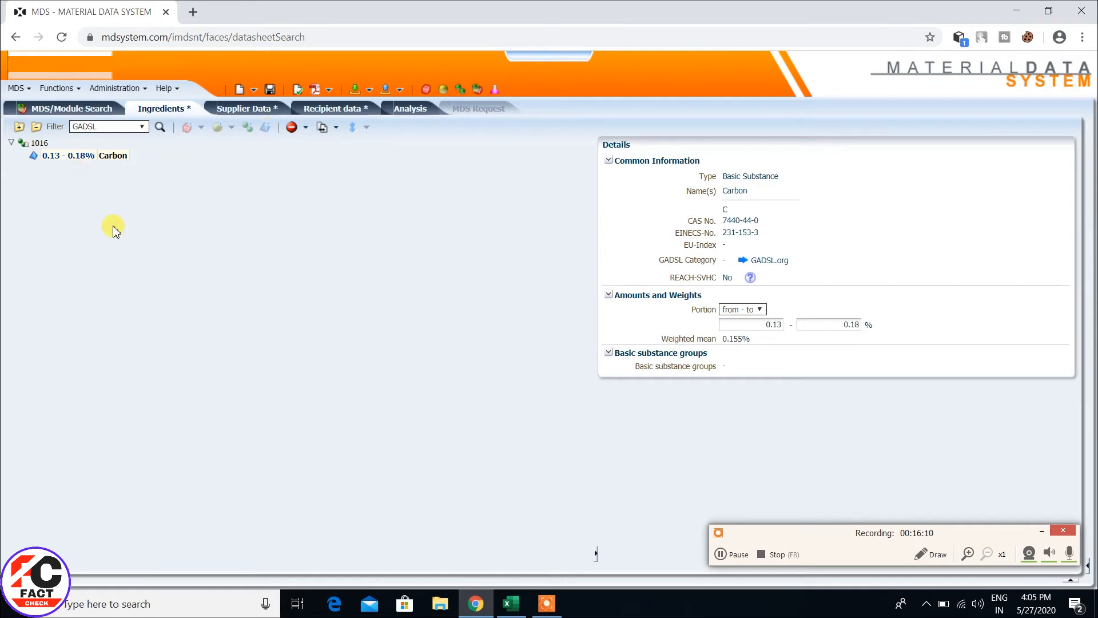
{"action": "left_click", "coordinate": [719, 554]}
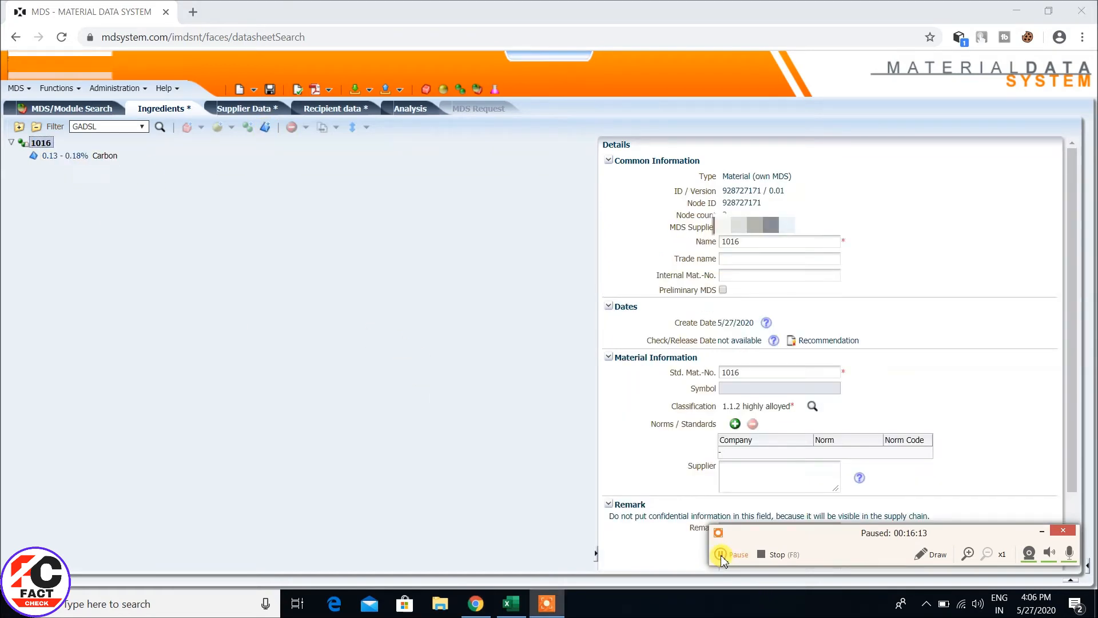
{"action": "left_click", "coordinate": [722, 556]}
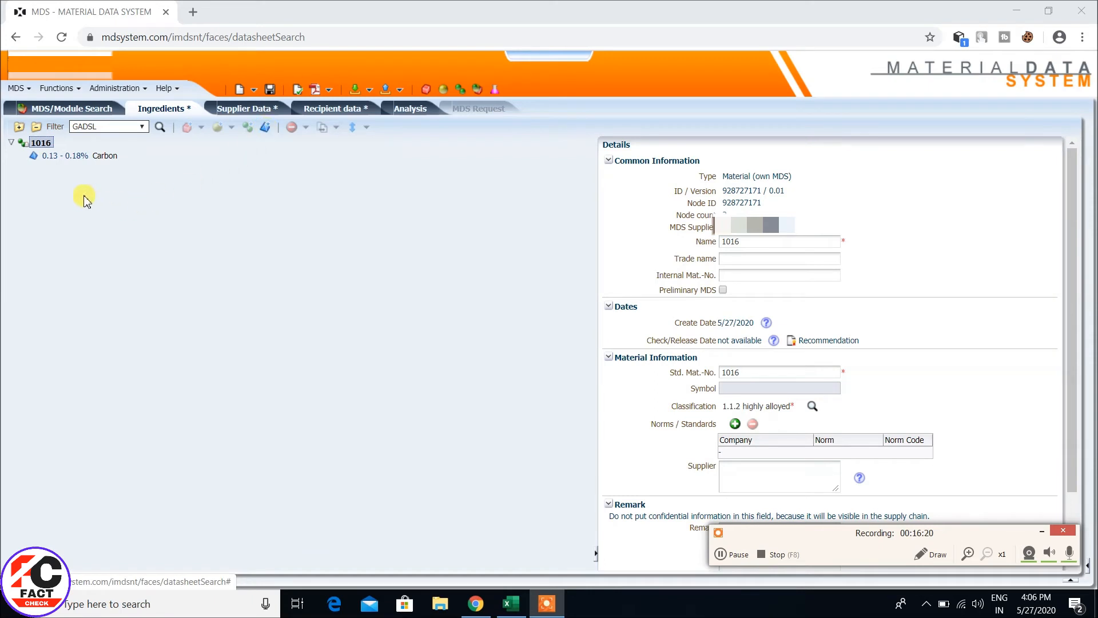
{"action": "right_click", "coordinate": [21, 147]}
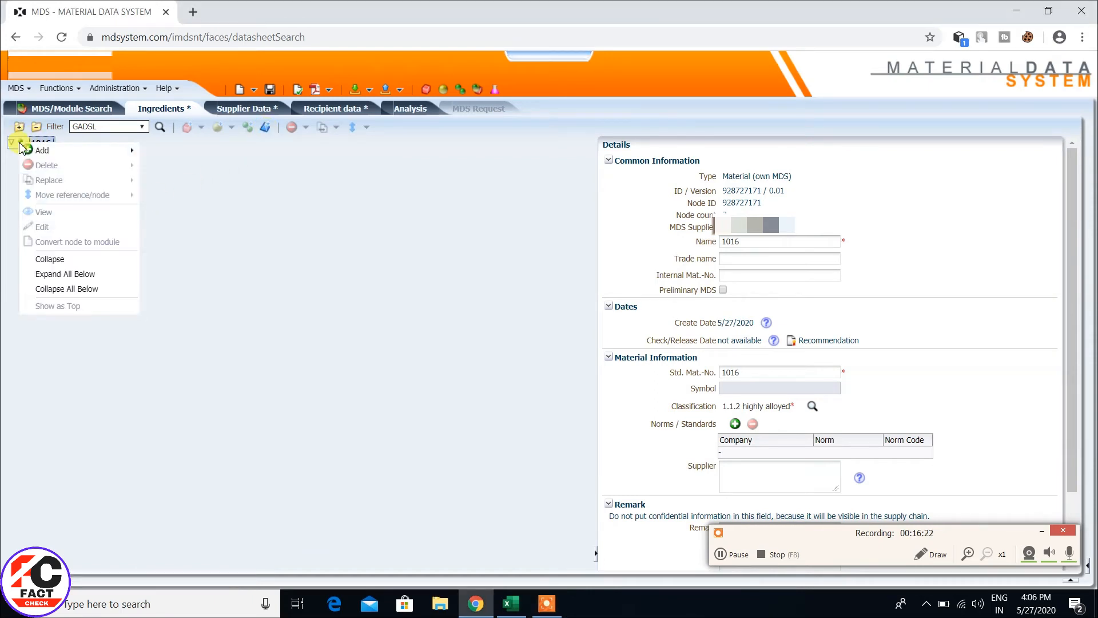
{"action": "mouse_move", "coordinate": [45, 151]}
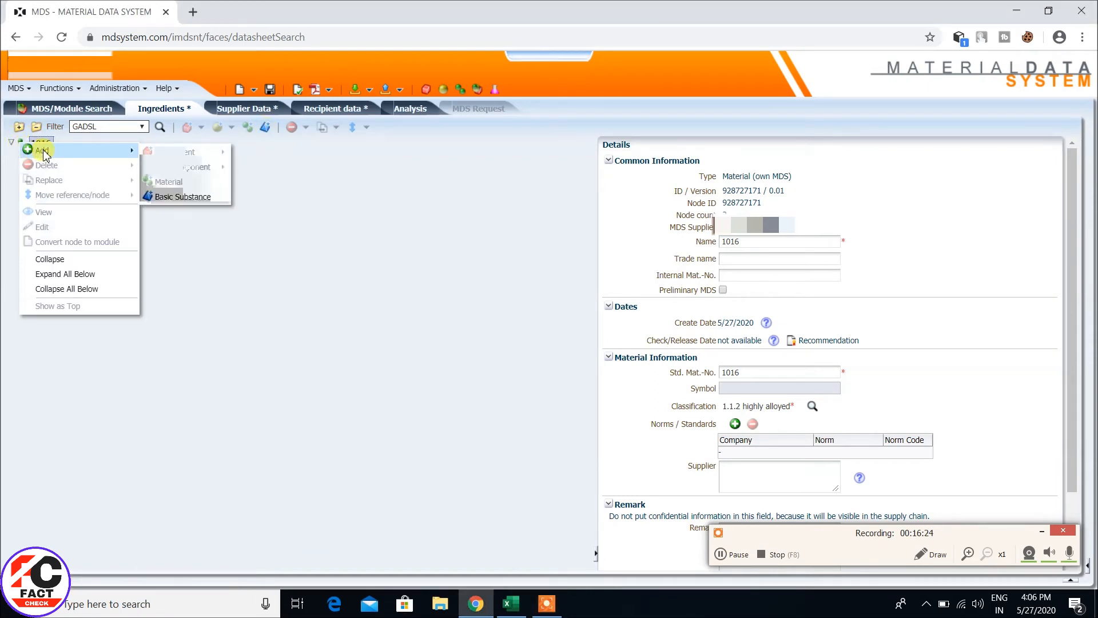
{"action": "left_click", "coordinate": [188, 200]}
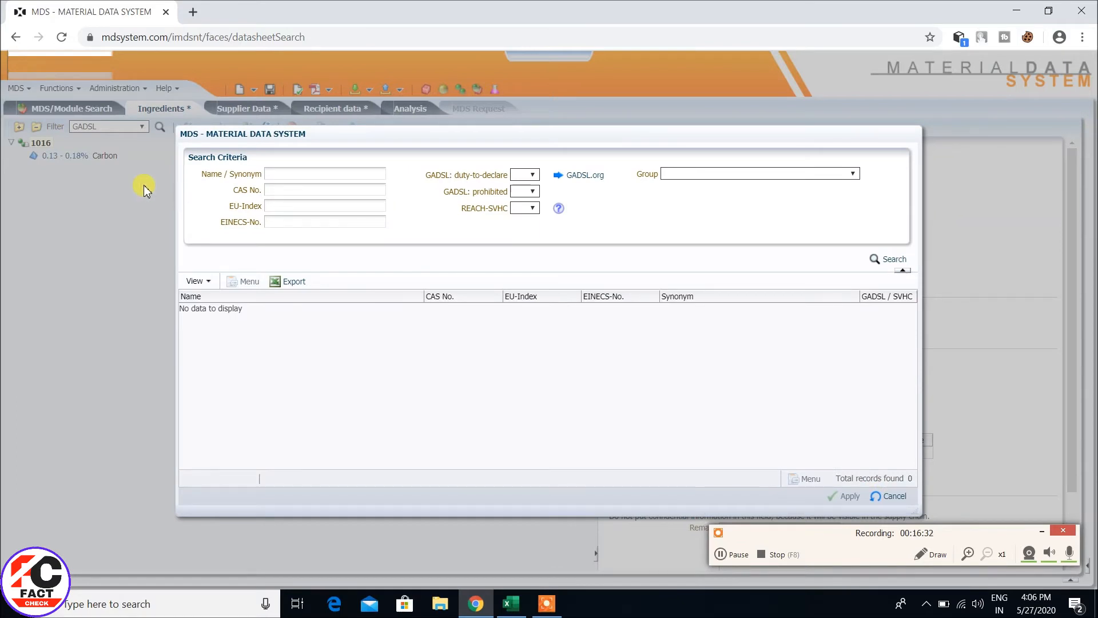
Switch to the IMDS.xlsx workbook and copy the CAS number of Mn from cell D27 in the Dowel's material table
{"action": "left_click", "coordinate": [518, 610]}
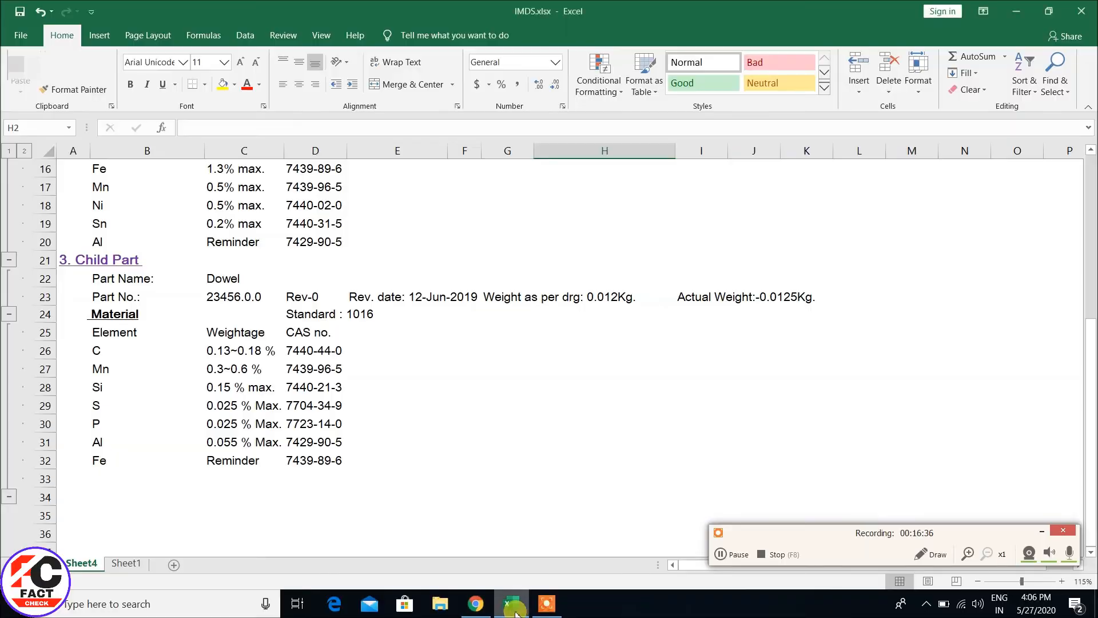
{"action": "left_click", "coordinate": [292, 371]}
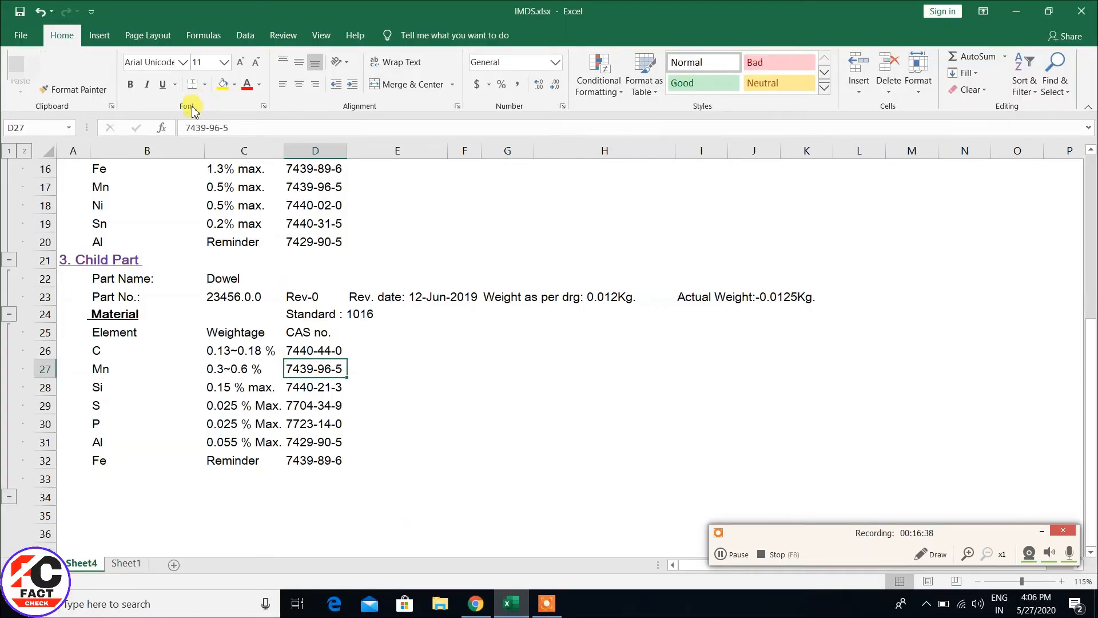
{"action": "left_click", "coordinate": [184, 128]}
{"action": "left_click_drag", "start_coordinate": [184, 128], "coordinate": [315, 137]}
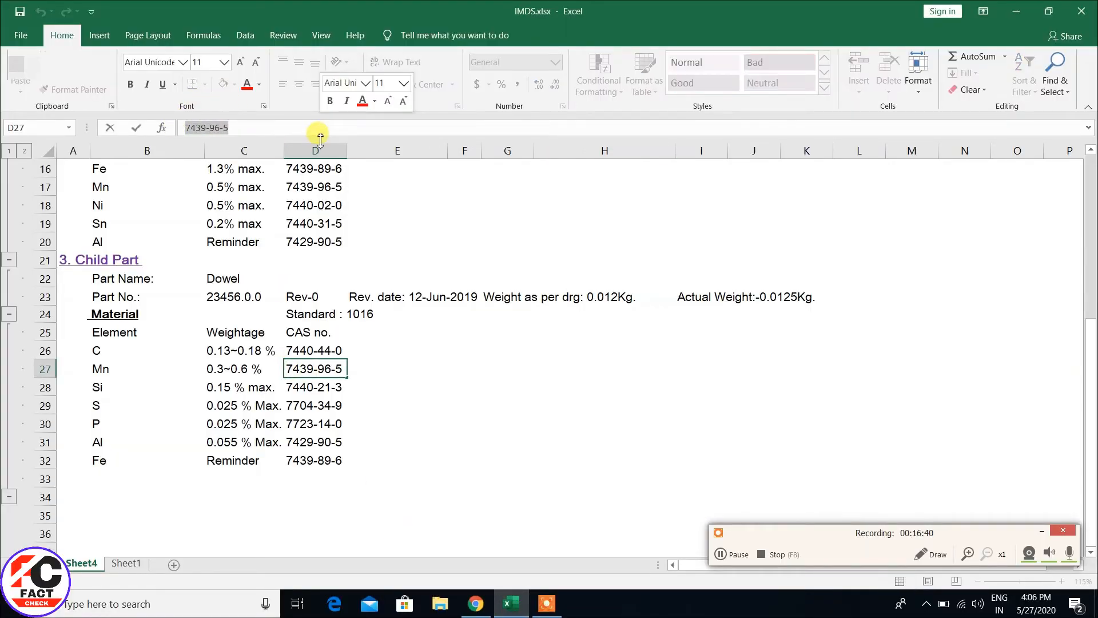
{"action": "key", "text": "ctrl+c"}
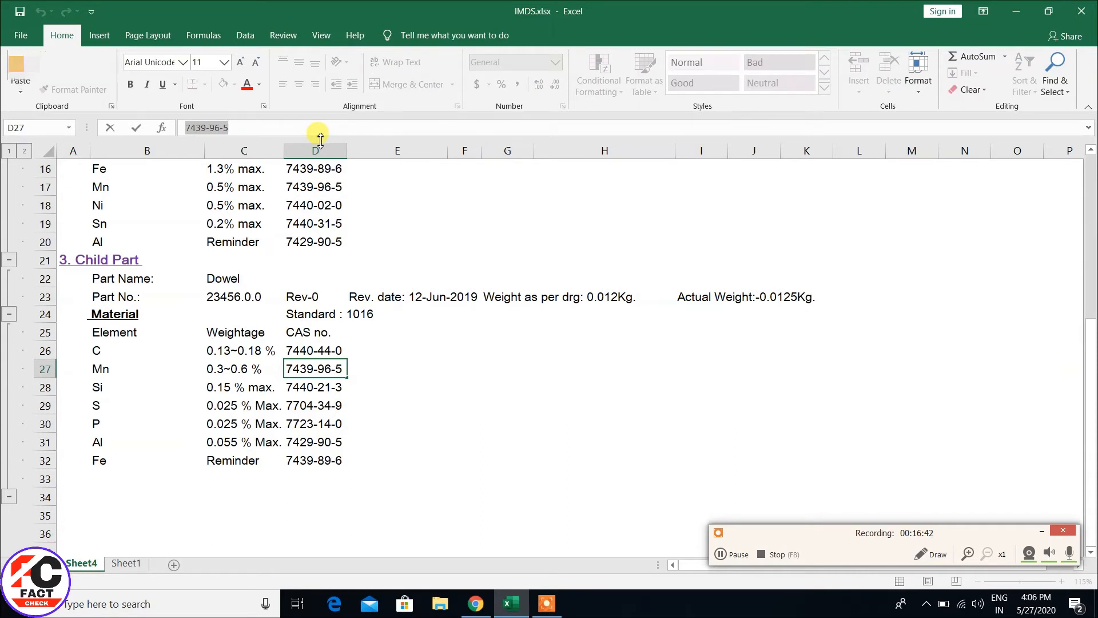
Return to IMDS in Chrome and search the basic substances by the copied CAS number 7439-96-5
{"action": "left_click", "coordinate": [488, 610]}
{"action": "left_click", "coordinate": [299, 192]}
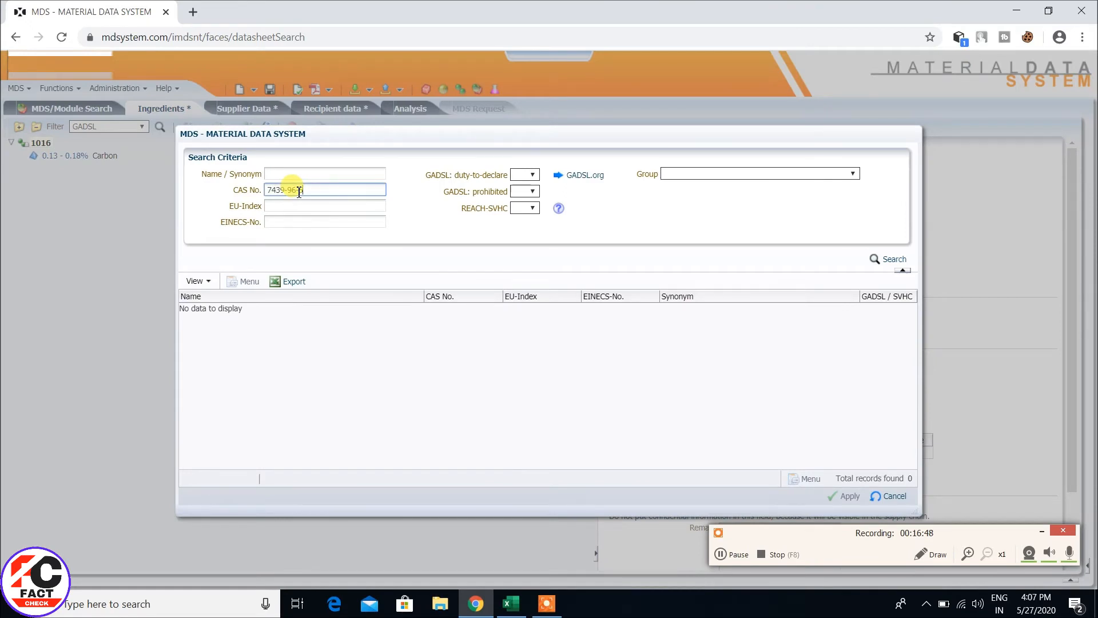
{"action": "left_click", "coordinate": [885, 261]}
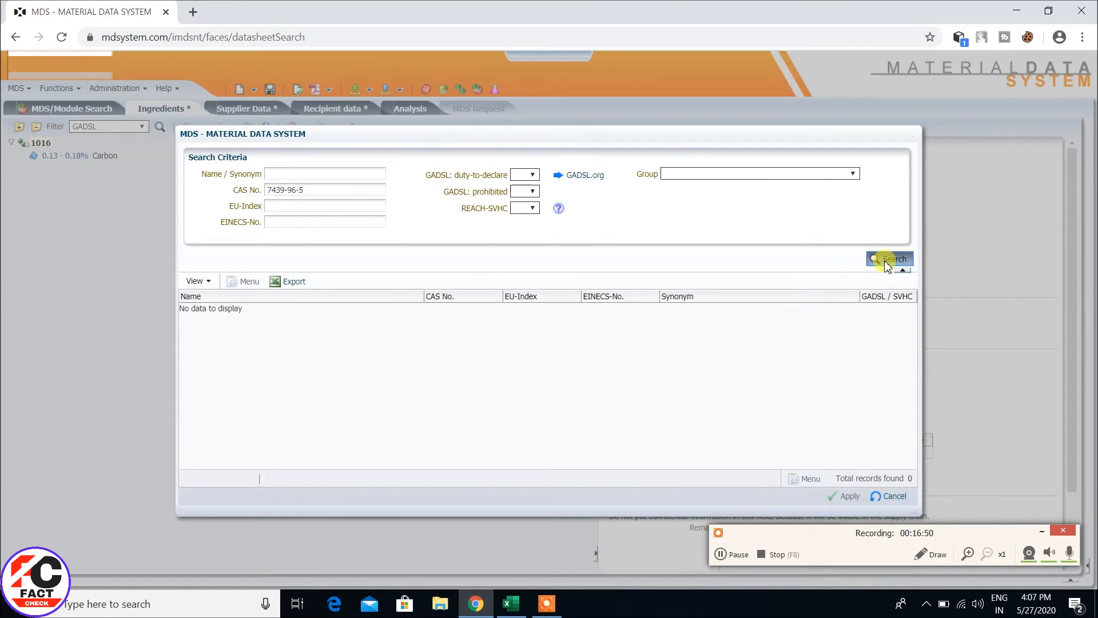
{"action": "left_click", "coordinate": [280, 348]}
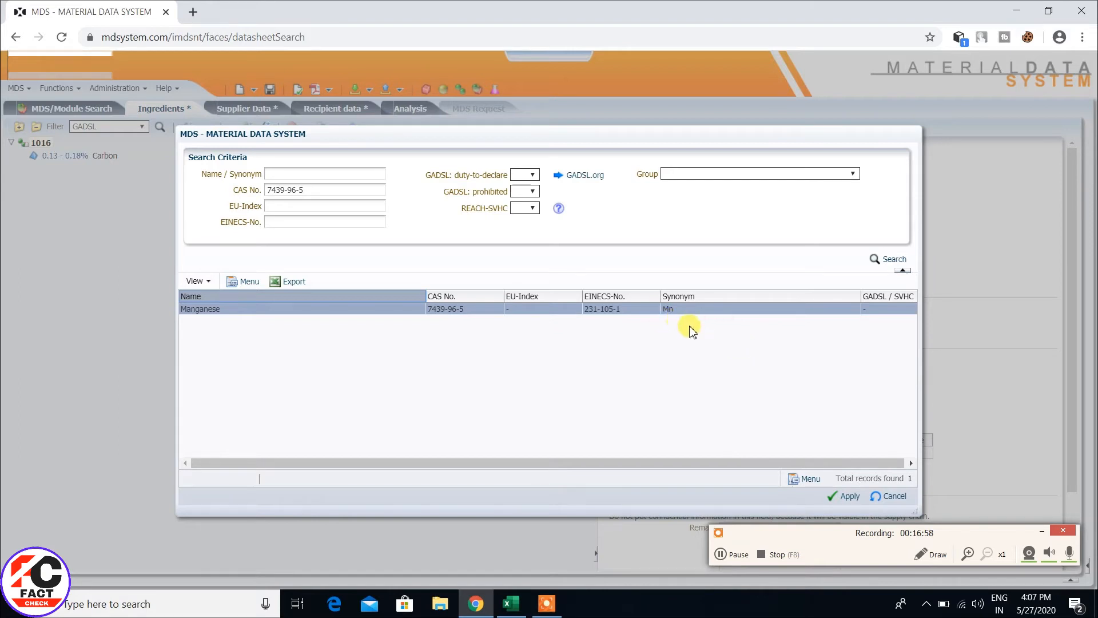
Add Manganese to material 1016 and, after checking Mn's weightage in the Excel workbook, set its portion in IMDS from 0.3 to 0.6 %
{"action": "left_click", "coordinate": [846, 497]}
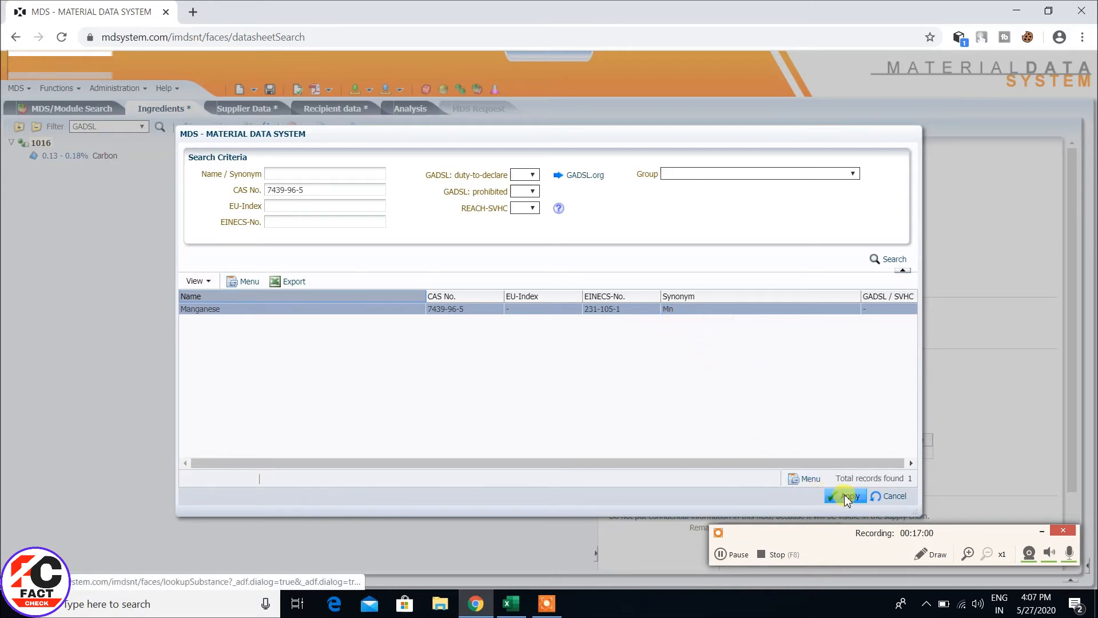
{"action": "left_click", "coordinate": [847, 500]}
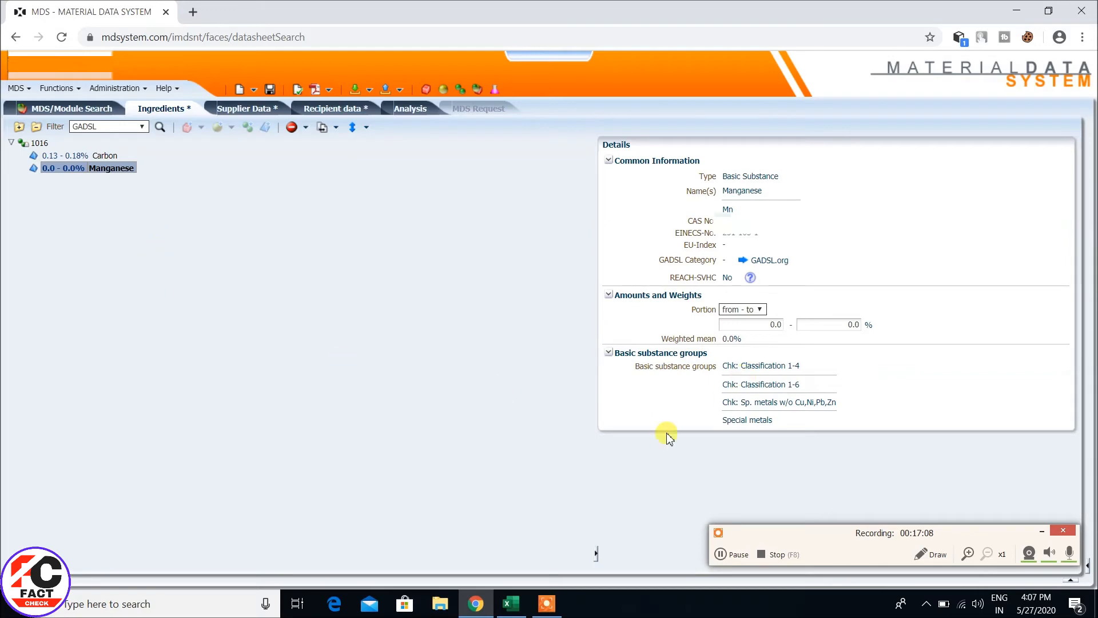
{"action": "left_click", "coordinate": [510, 603]}
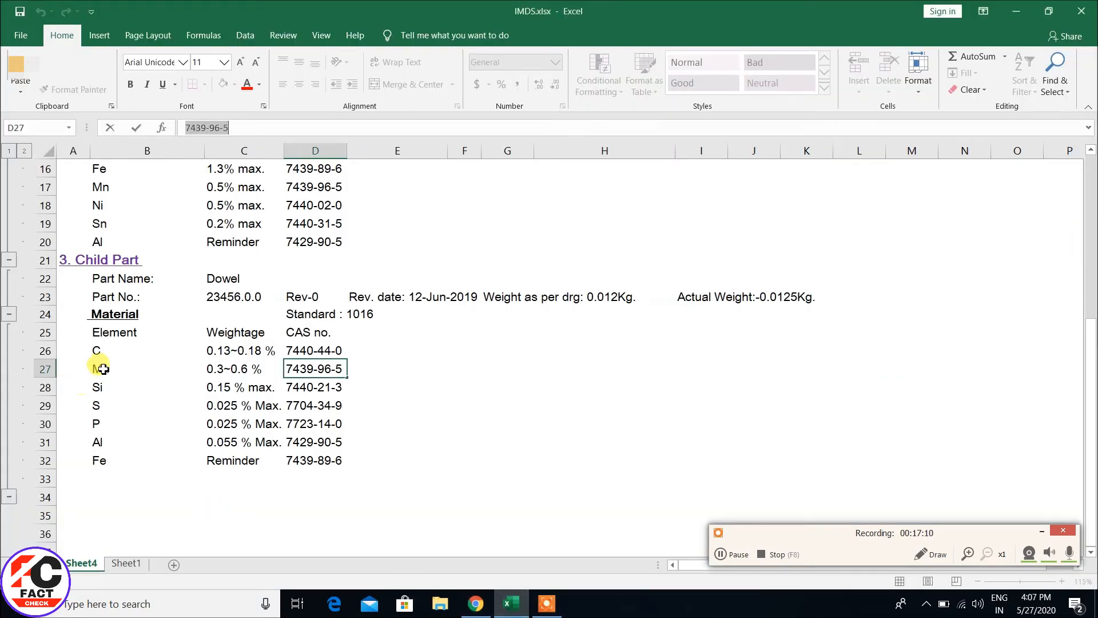
{"action": "left_click", "coordinate": [475, 603]}
{"action": "left_click", "coordinate": [773, 324]}
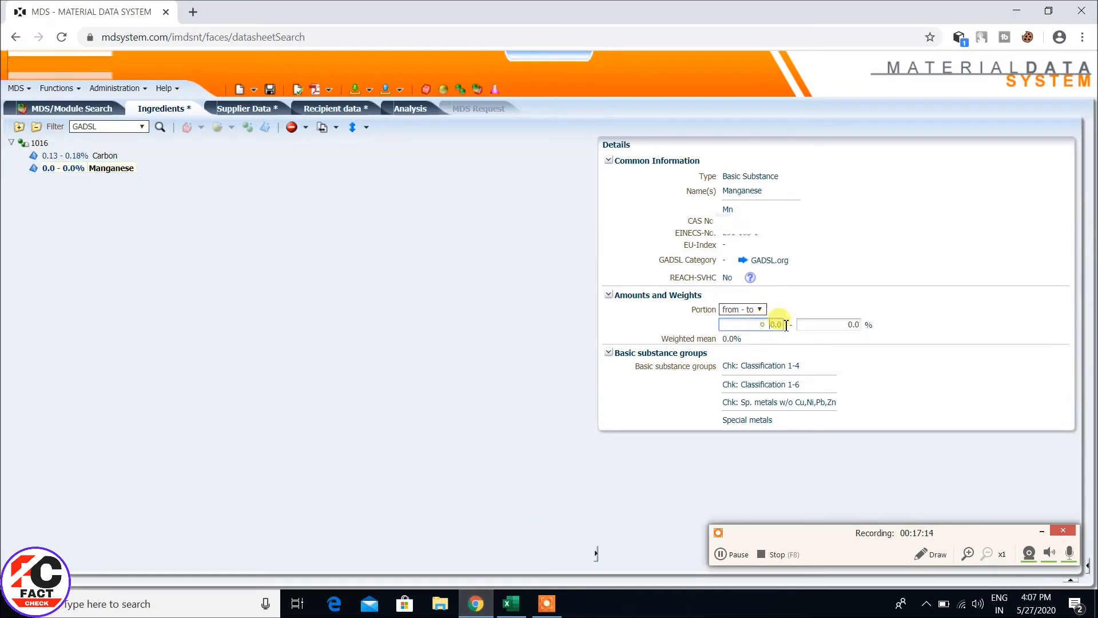
{"action": "type", "text": "0.3"}
{"action": "left_click", "coordinate": [843, 324]}
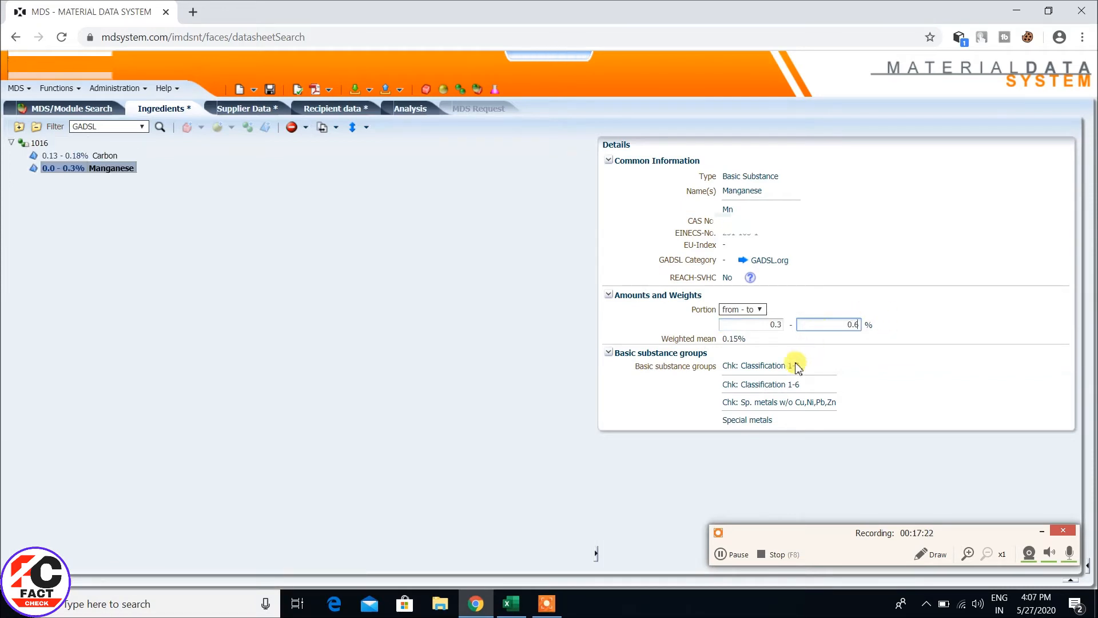
{"action": "left_click", "coordinate": [740, 460]}
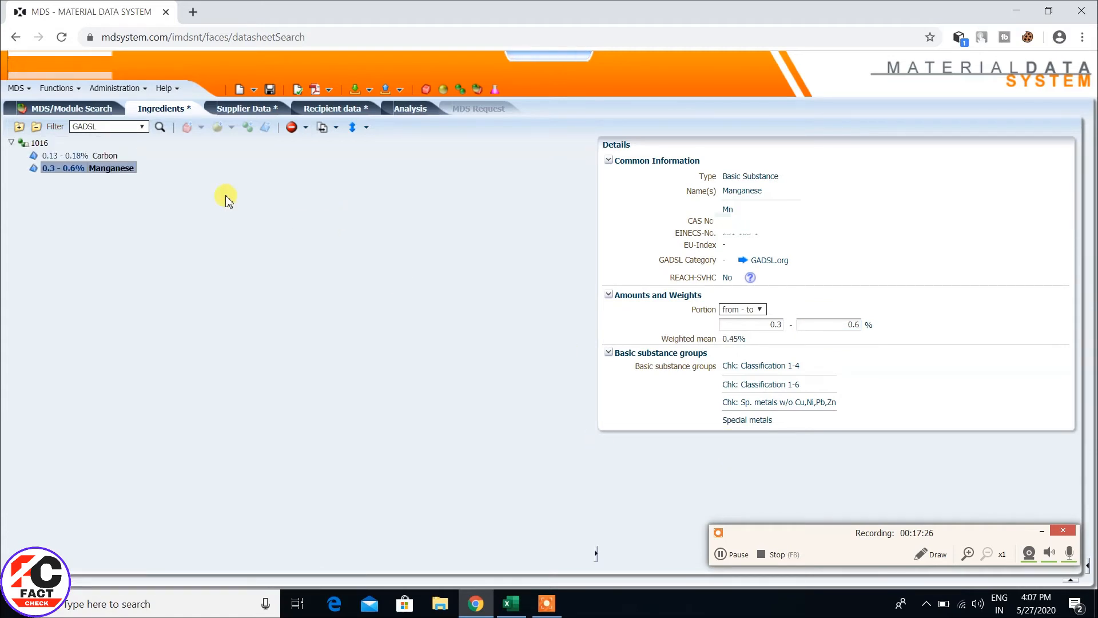
Select material 1016 in the ingredients tree and start adding a basic substance below Manganese
{"action": "left_click", "coordinate": [25, 143]}
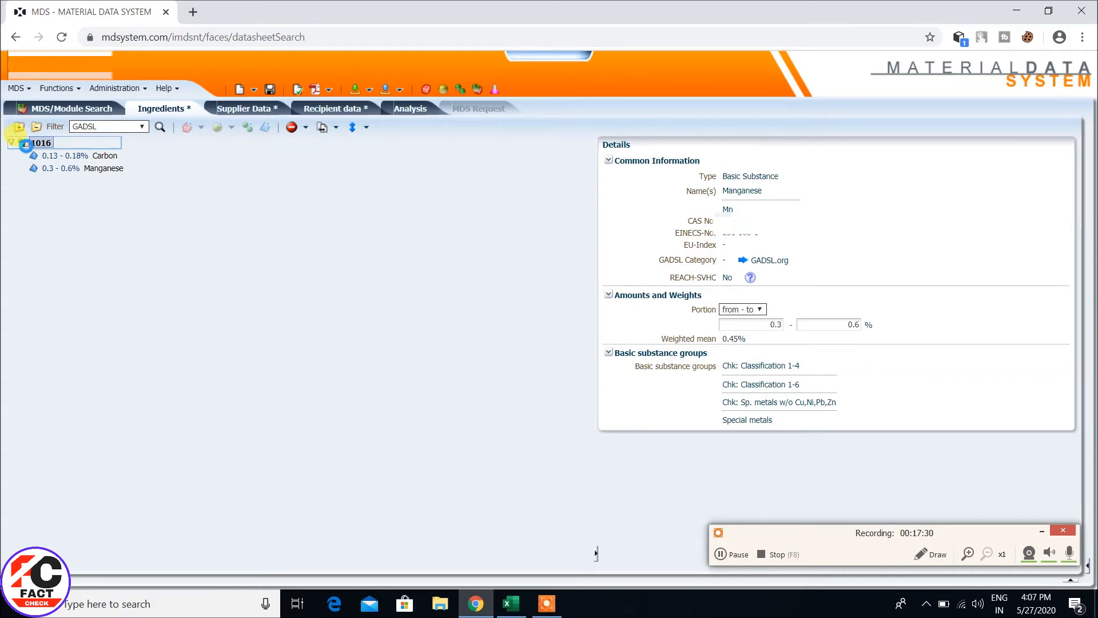
{"action": "right_click", "coordinate": [25, 144]}
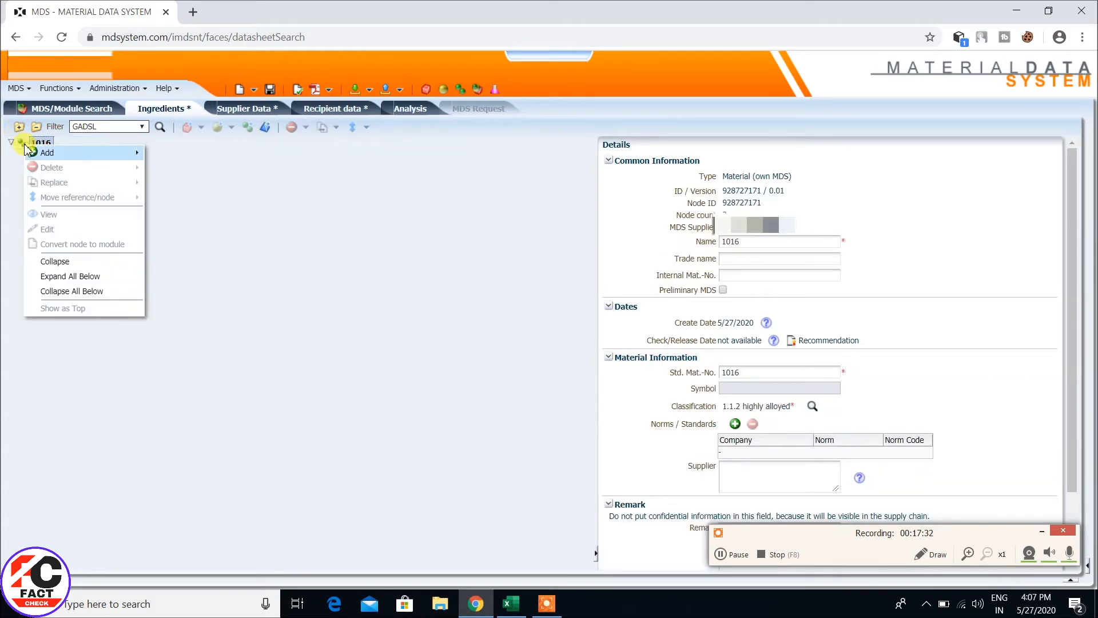
{"action": "mouse_move", "coordinate": [38, 152]}
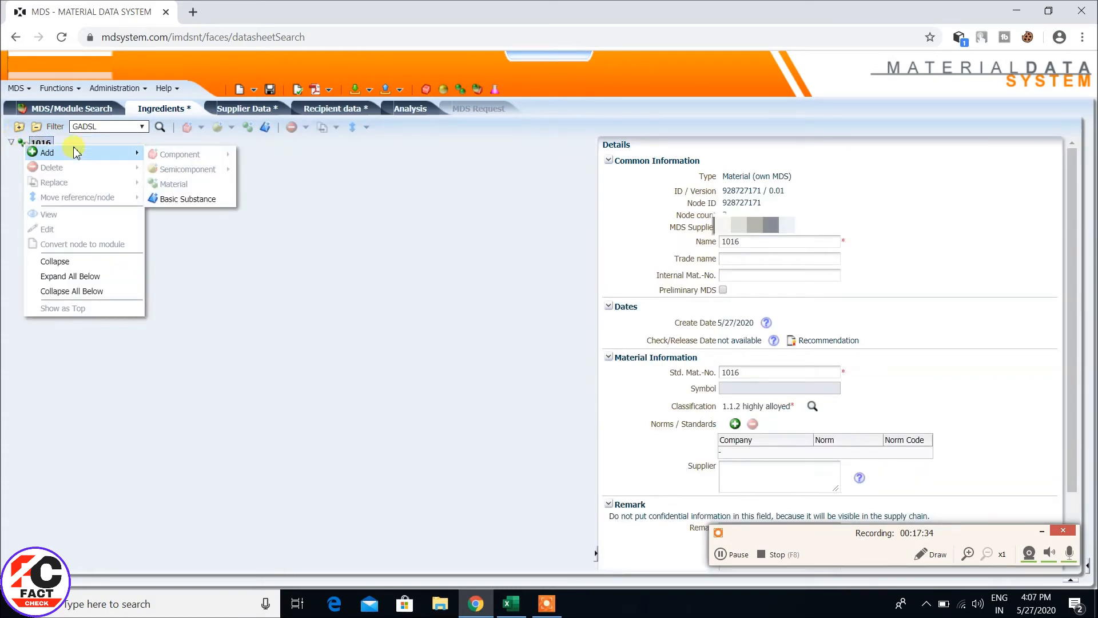
{"action": "left_click", "coordinate": [182, 195]}
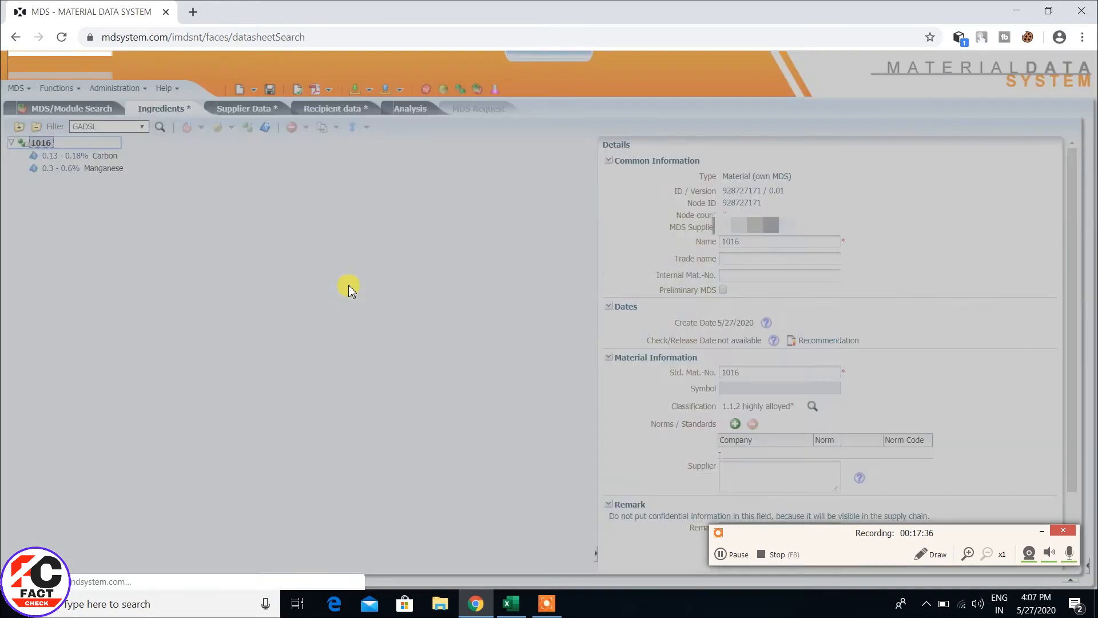
Switch to the IMDS.xlsx workbook and copy the CAS number of Si from cell D28 in the Dowel's material table
{"action": "left_click", "coordinate": [511, 603]}
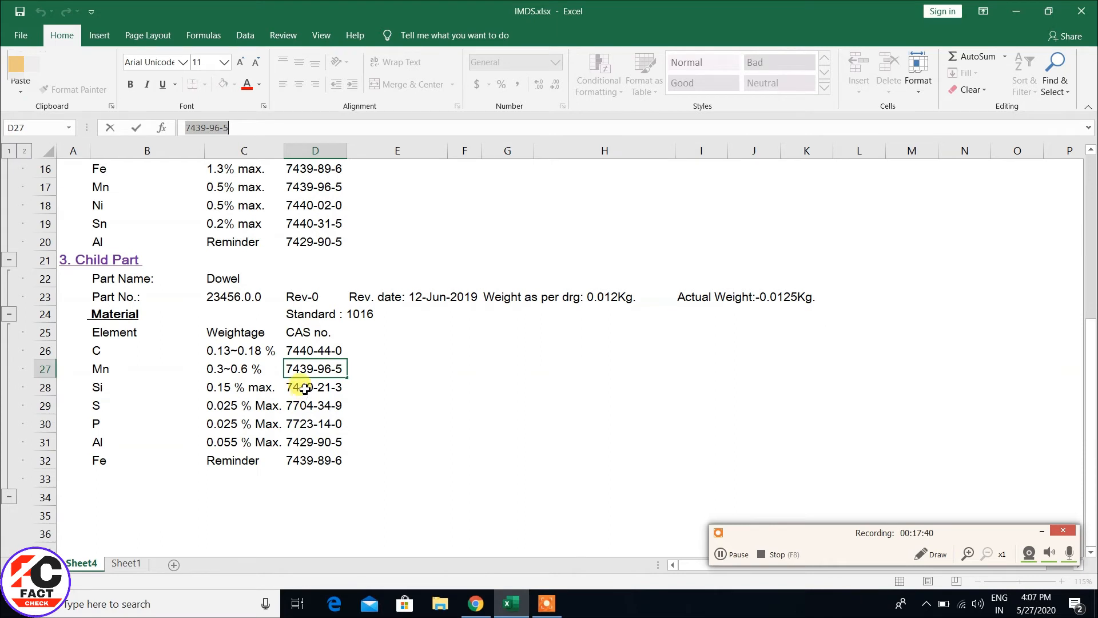
{"action": "left_click", "coordinate": [304, 389]}
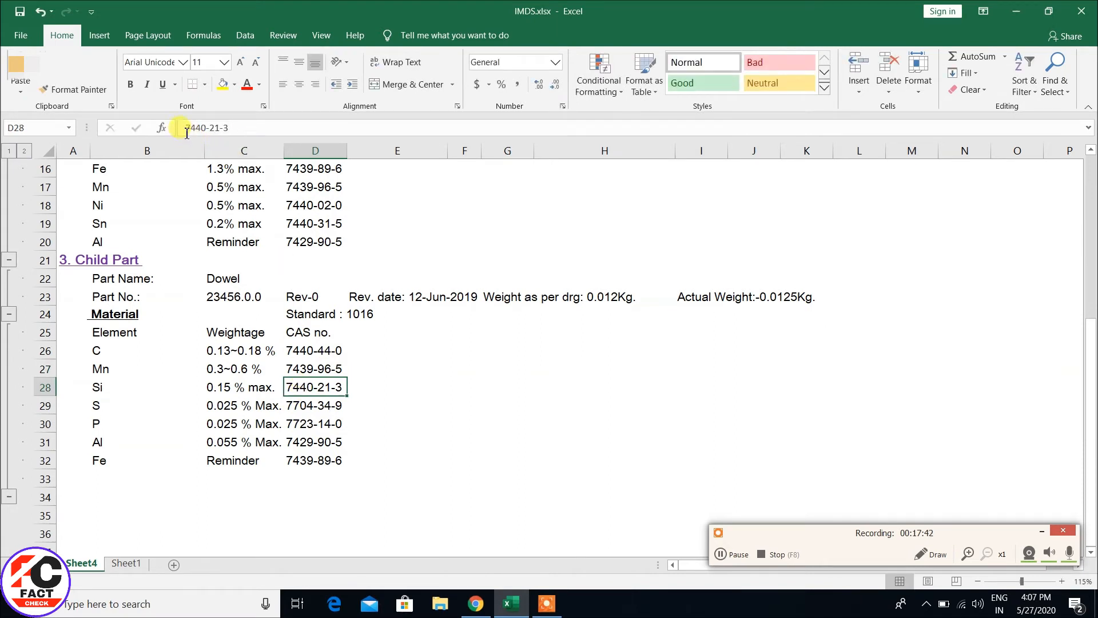
{"action": "left_click_drag", "start_coordinate": [188, 131], "coordinate": [299, 132]}
{"action": "key", "text": "ctrl+c"}
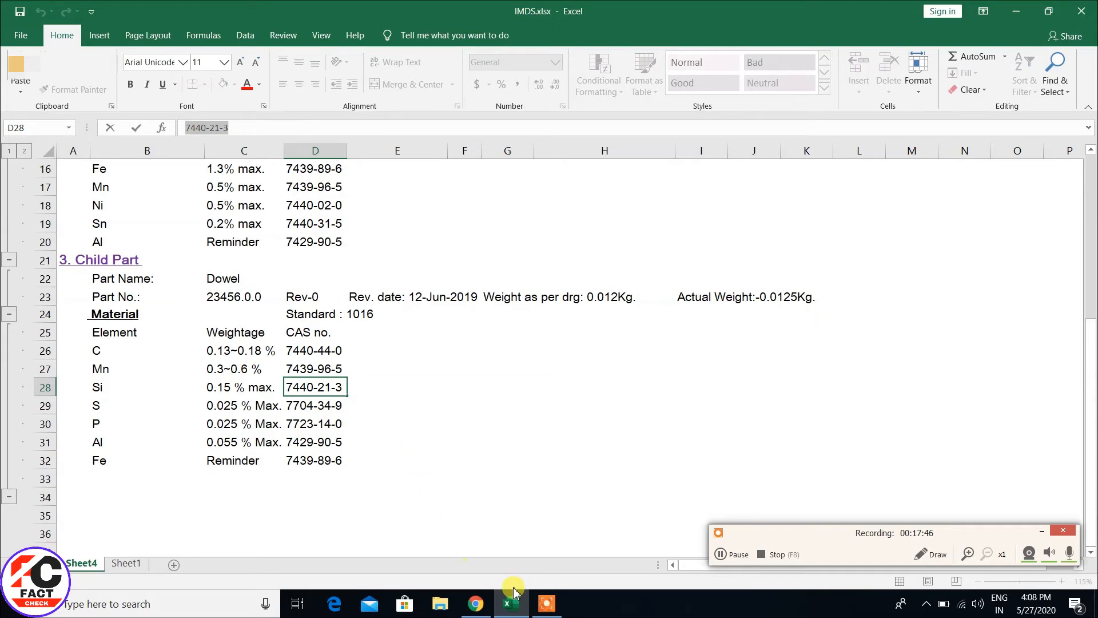
Return to IMDS in Chrome, search the basic substances by CAS number 7440-21-3, and add Silicon to material 1016
{"action": "left_click", "coordinate": [476, 603]}
{"action": "left_click", "coordinate": [279, 191]}
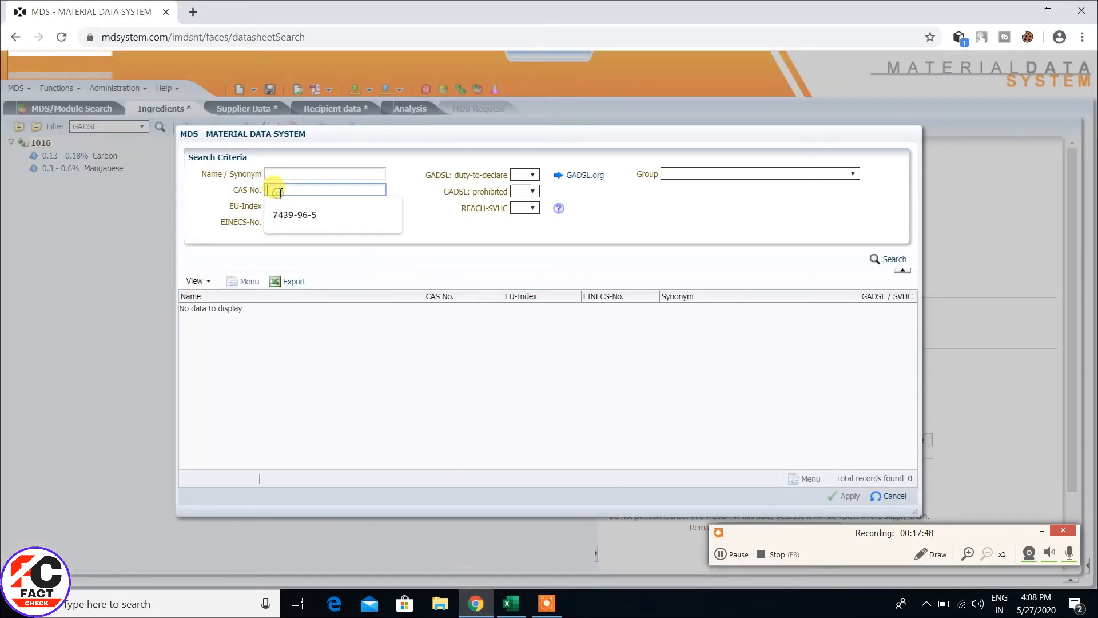
{"action": "key", "text": "ctrl+v"}
{"action": "left_click", "coordinate": [888, 258]}
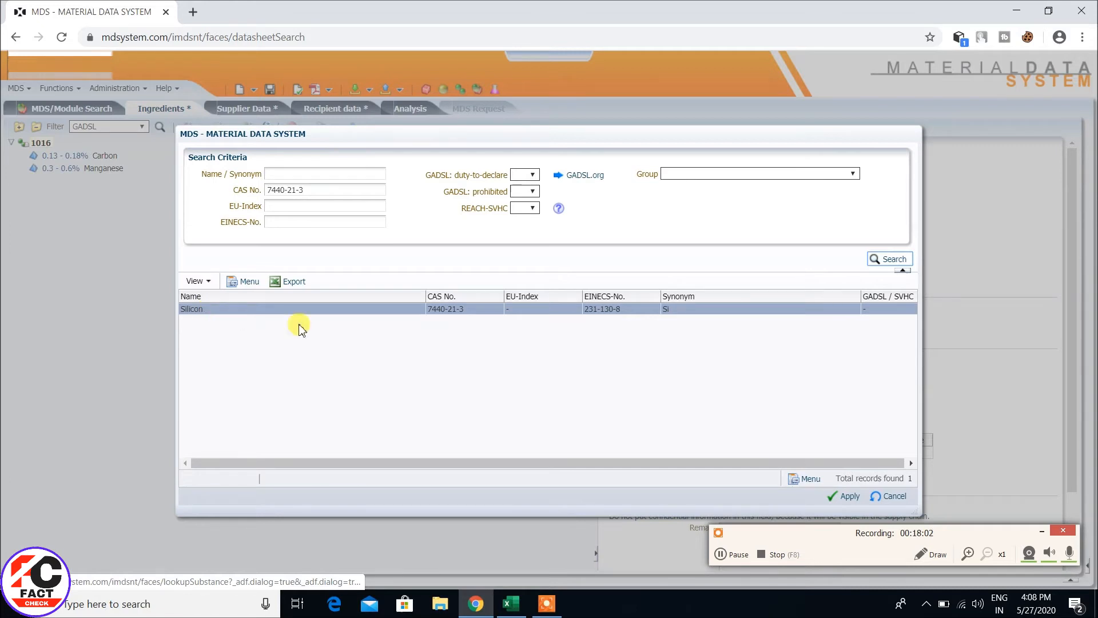
{"action": "left_click", "coordinate": [845, 496]}
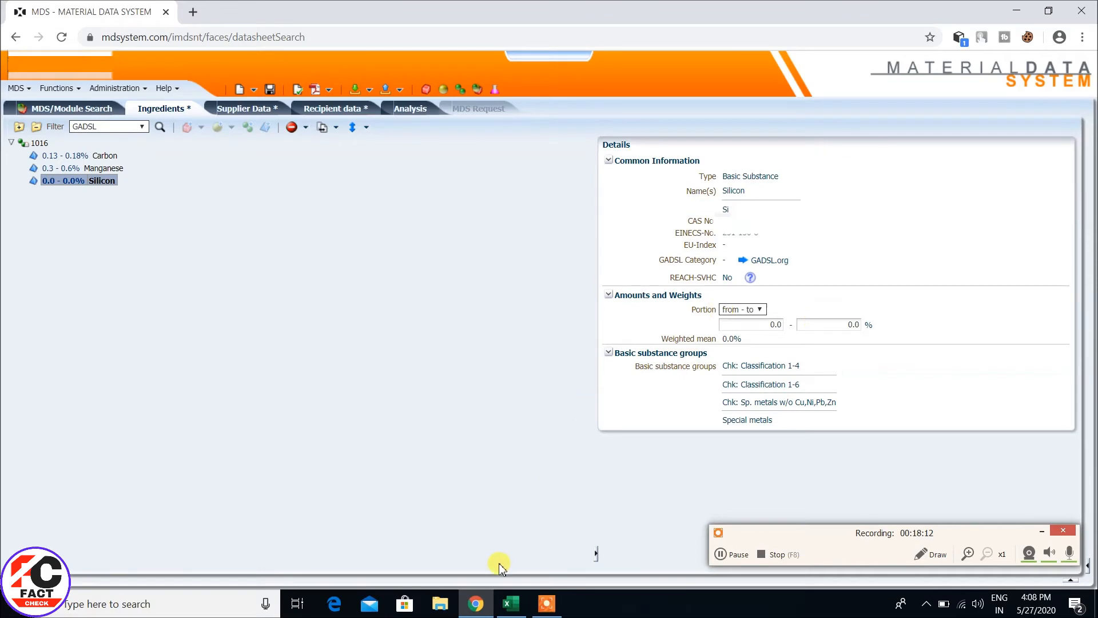
Check Si's weightage in the Excel workbook, and set Silicon's portion in IMDS to Fix with 0.15 %
{"action": "left_click", "coordinate": [512, 604]}
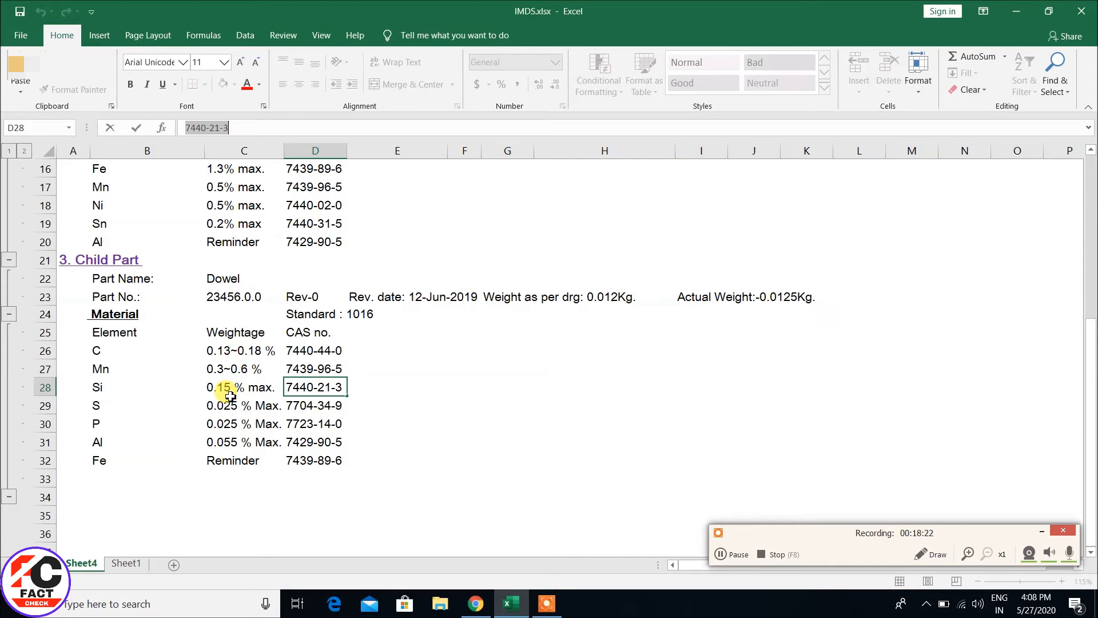
{"action": "left_click", "coordinate": [475, 603]}
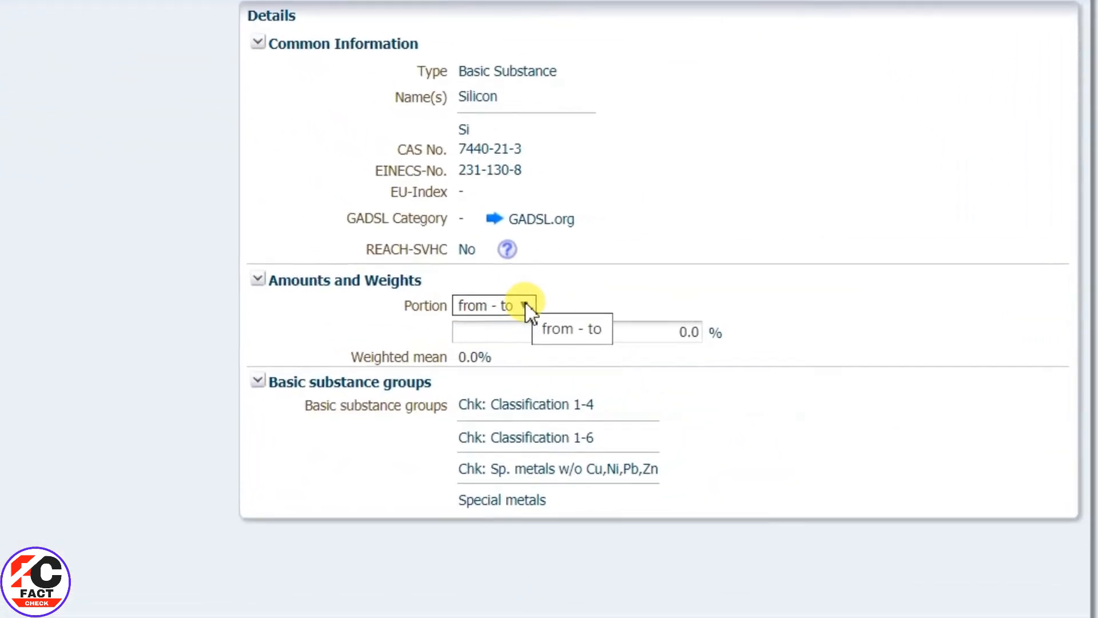
{"action": "left_click", "coordinate": [587, 306]}
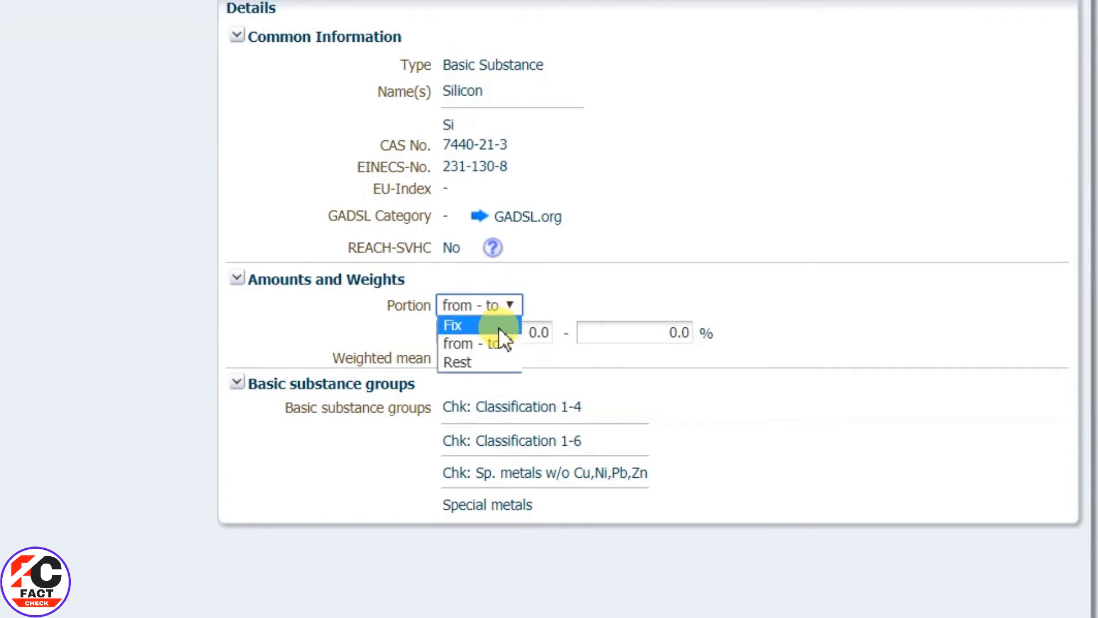
{"action": "left_click", "coordinate": [483, 325]}
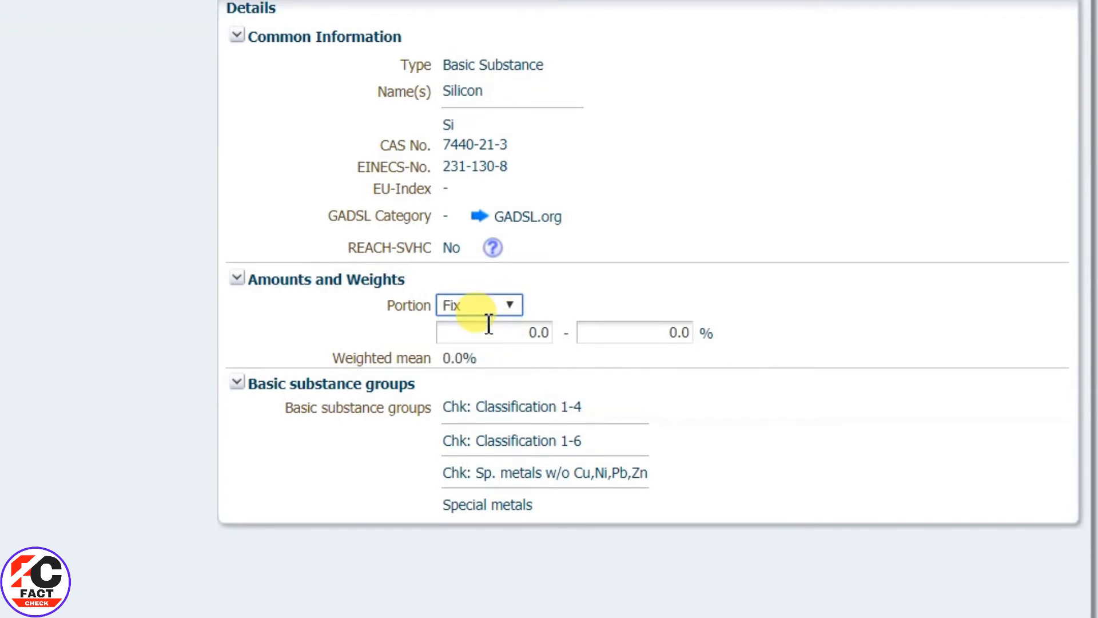
{"action": "left_click", "coordinate": [534, 338]}
{"action": "double_click", "coordinate": [540, 337]}
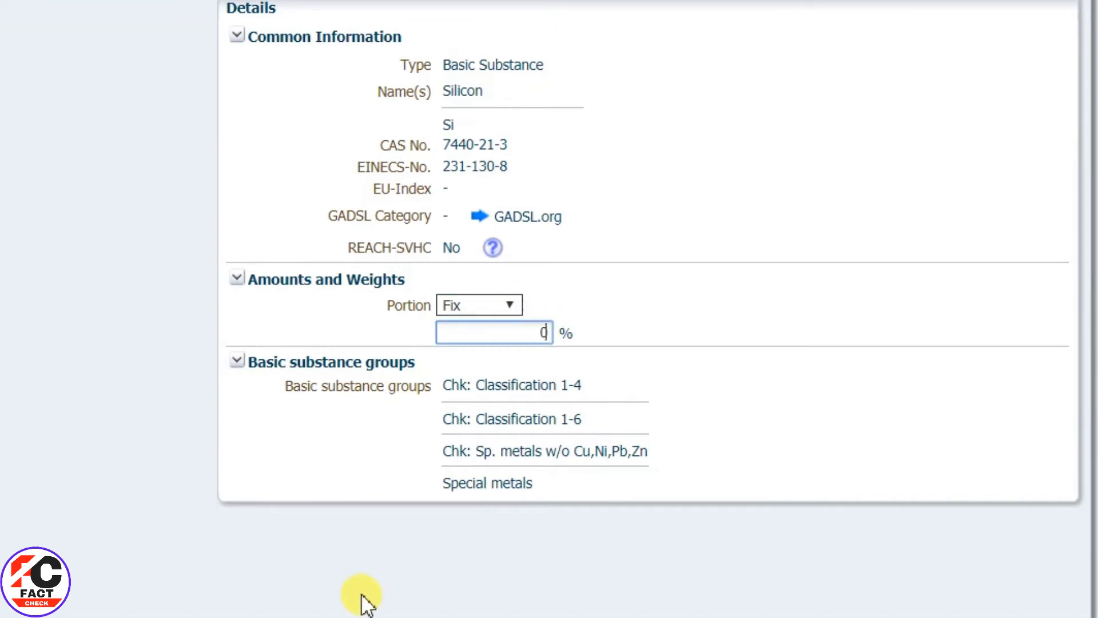
{"action": "type", "text": "0.15"}
{"action": "left_click", "coordinate": [517, 304]}
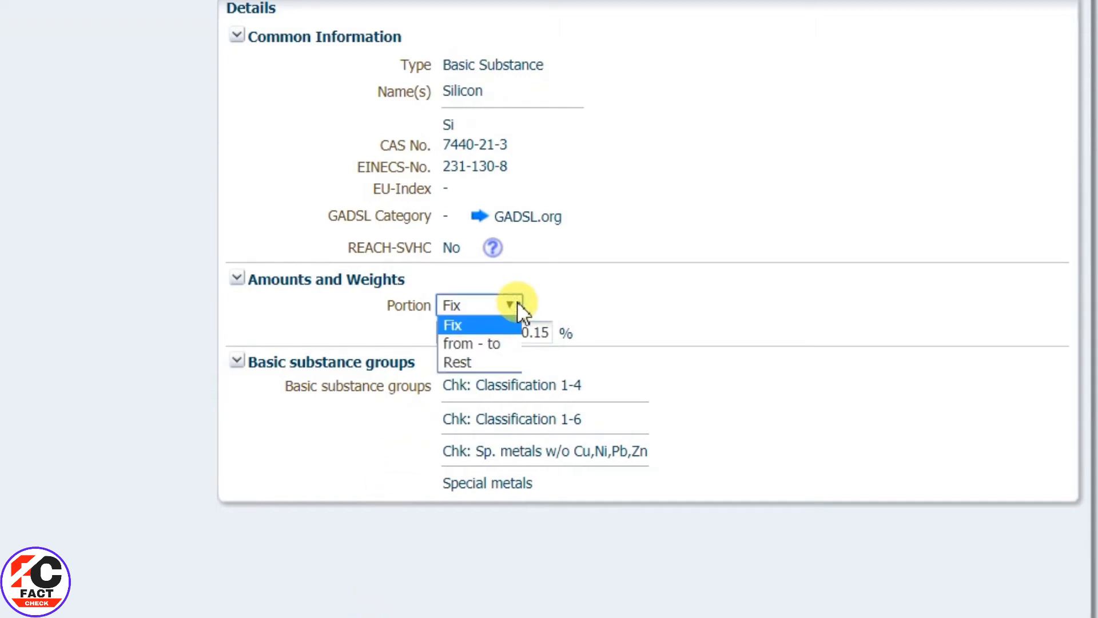
{"action": "left_click", "coordinate": [496, 323]}
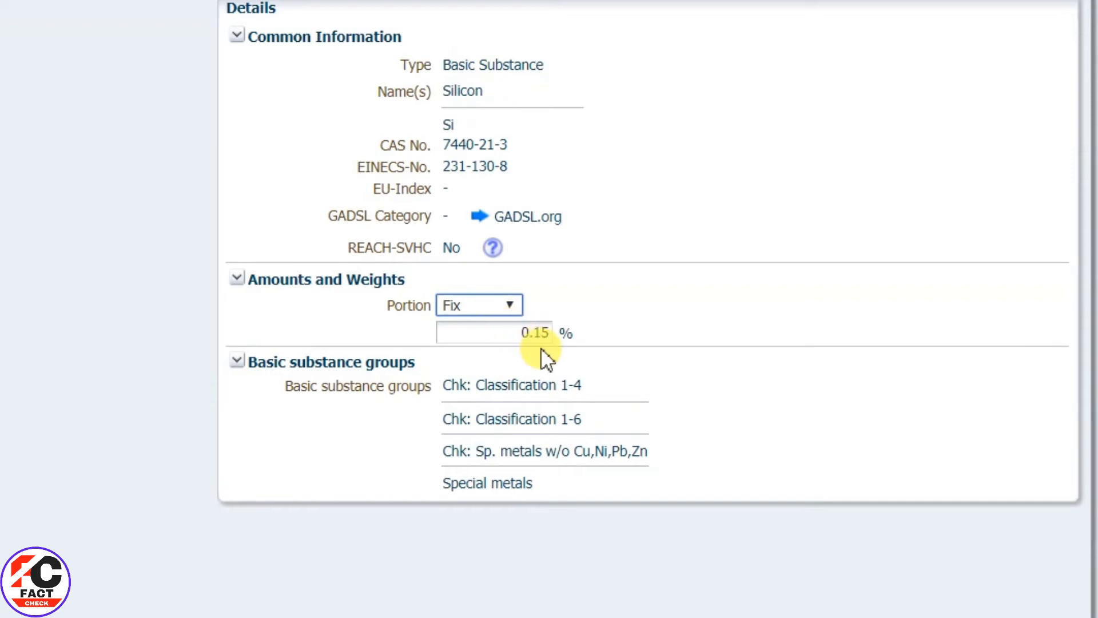
{"action": "left_click", "coordinate": [307, 593]}
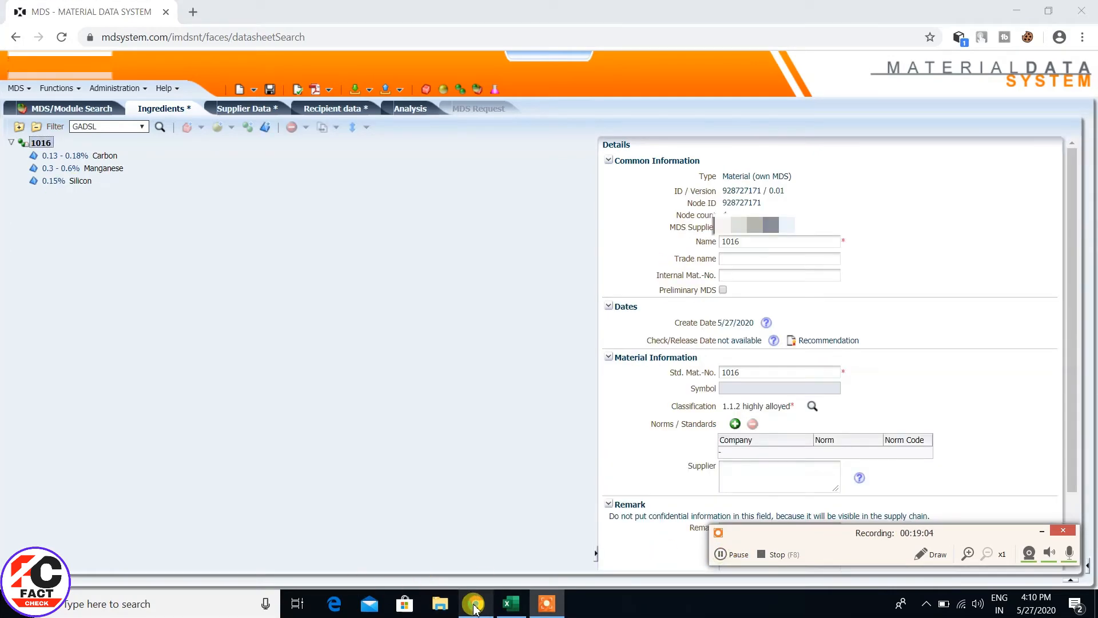
Check S's row in the Excel workbook, then return to IMDS in Chrome and start adding another basic substance to material 1016
{"action": "left_click", "coordinate": [513, 605]}
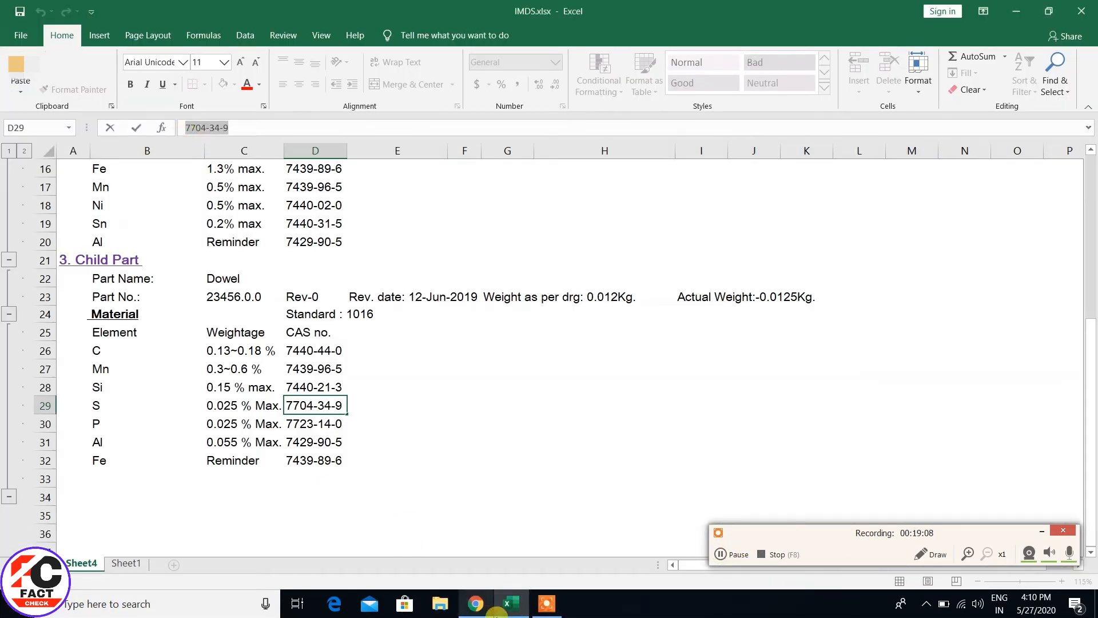
{"action": "left_click", "coordinate": [475, 603]}
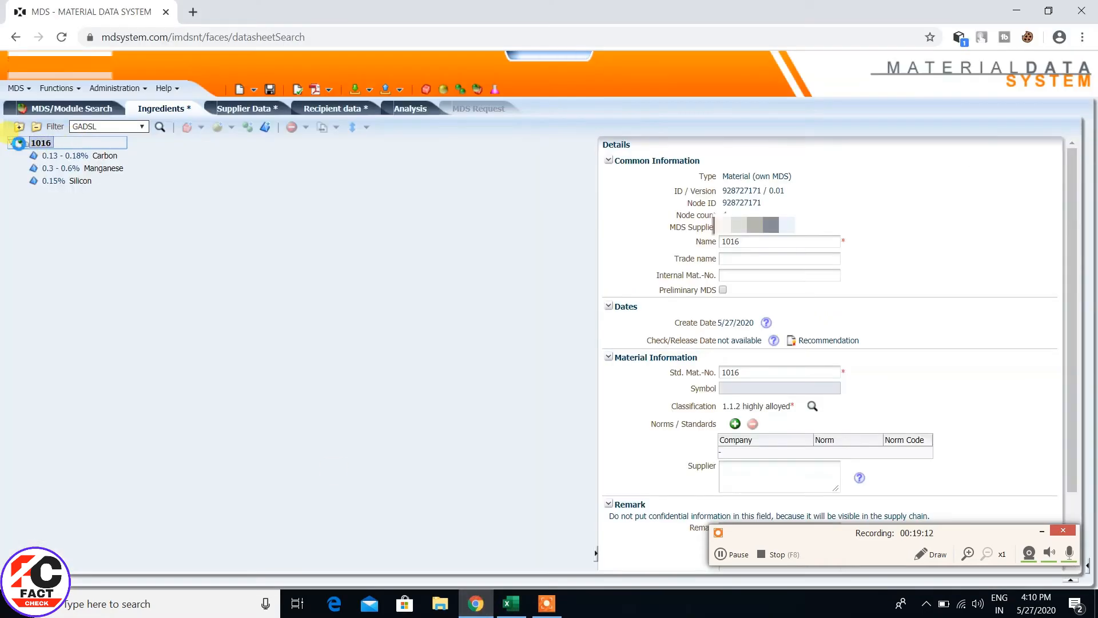
{"action": "right_click", "coordinate": [20, 142]}
{"action": "mouse_move", "coordinate": [23, 149]}
{"action": "left_click", "coordinate": [175, 193]}
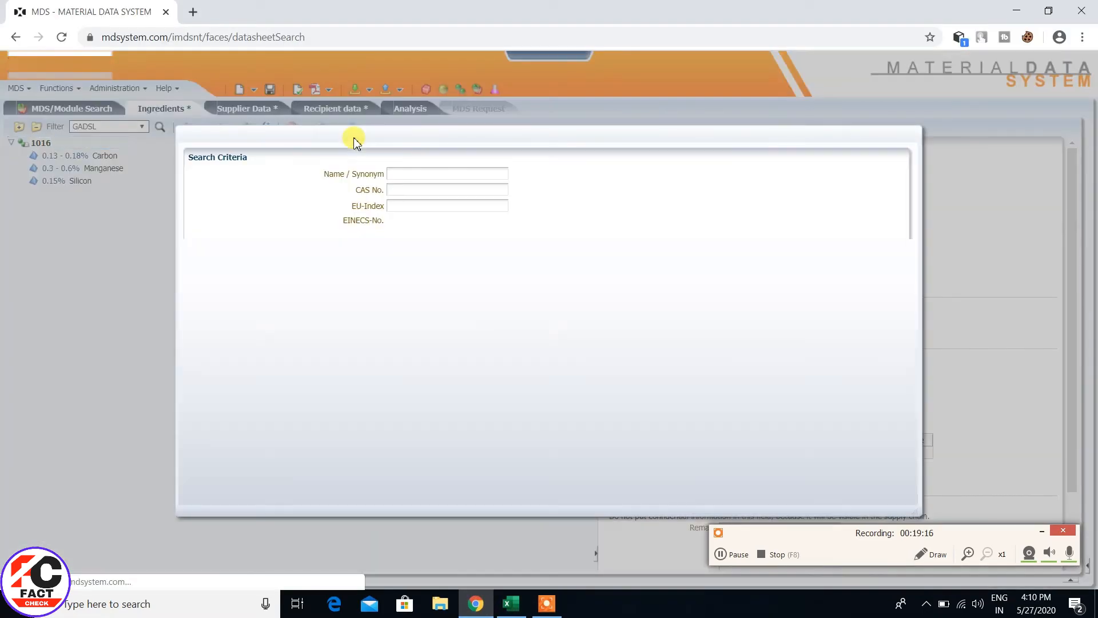
Search the basic substances by CAS number 7704-34-9 and add Sulphur to material 1016
{"action": "left_click", "coordinate": [303, 188]}
{"action": "type", "text": "7704-34-9"}
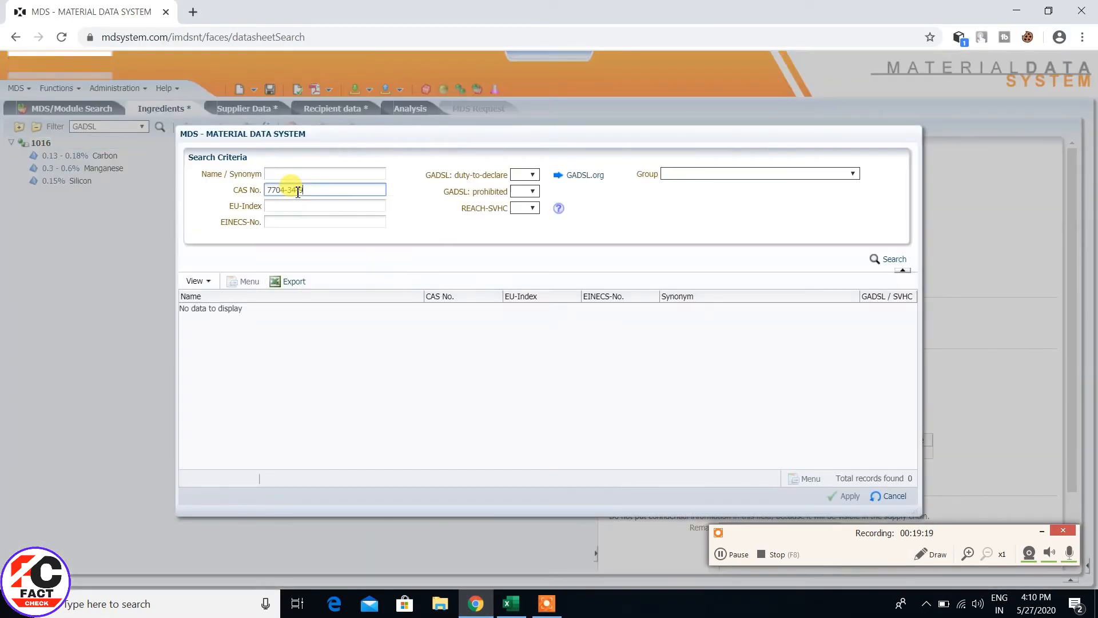
{"action": "left_click", "coordinate": [888, 260]}
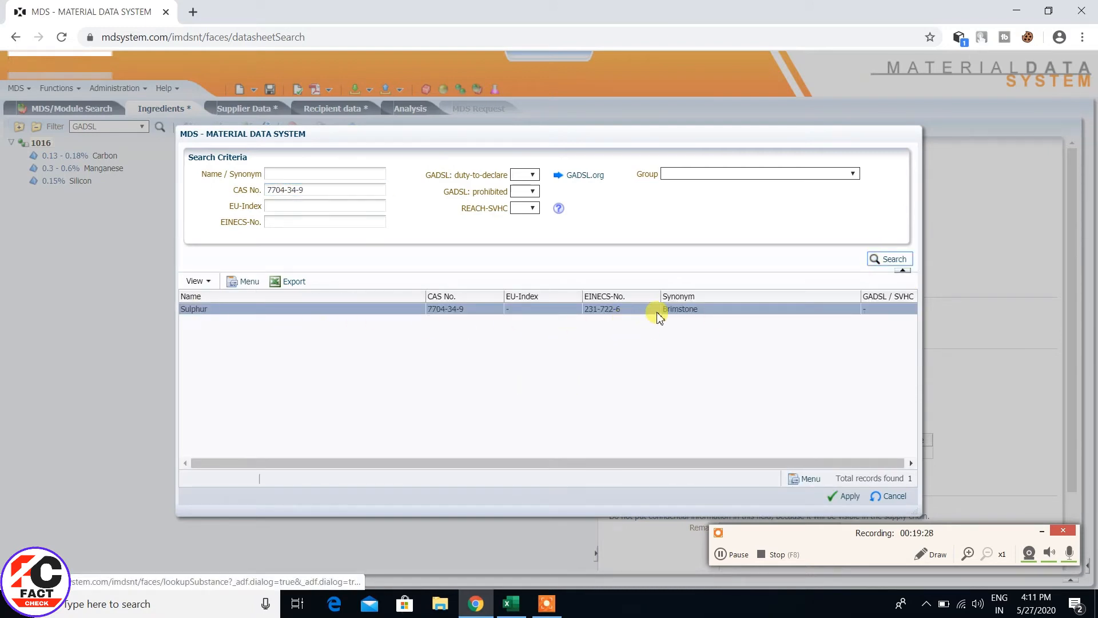
{"action": "left_click", "coordinate": [846, 495]}
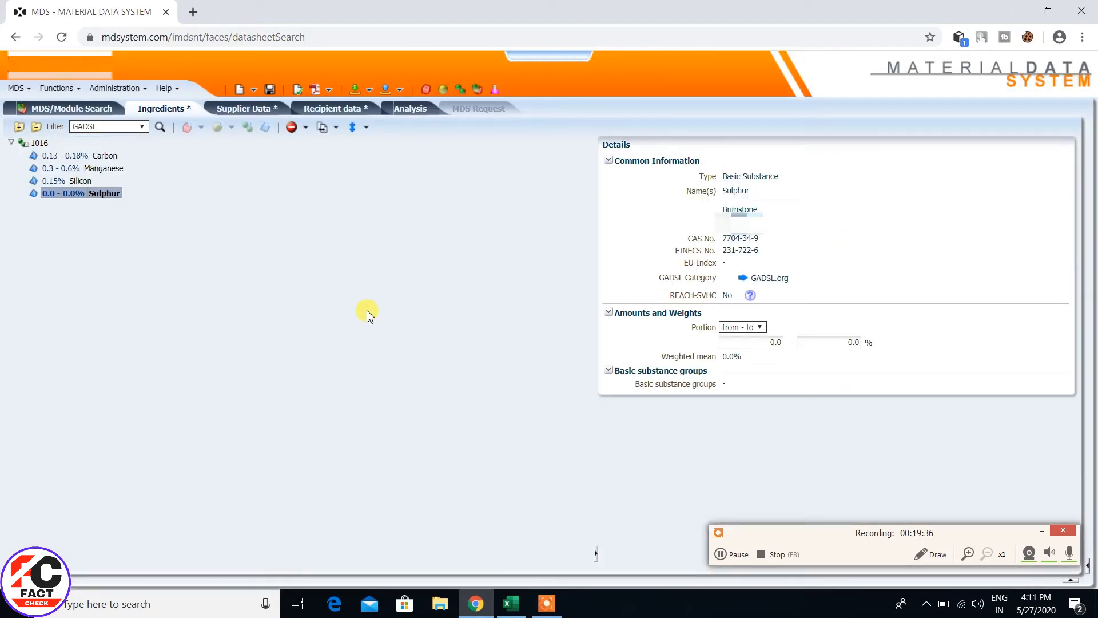
Check S's weightage in the Excel workbook, and set Sulphur's portion in IMDS to Fix with 0.25 %
{"action": "left_click", "coordinate": [511, 603]}
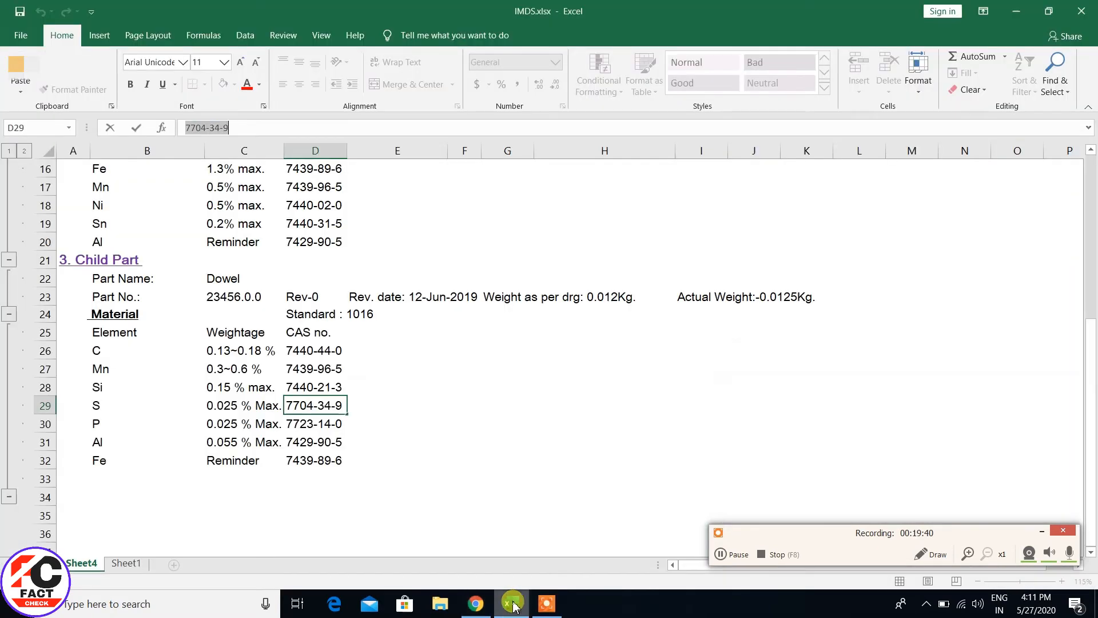
{"action": "left_click", "coordinate": [476, 603]}
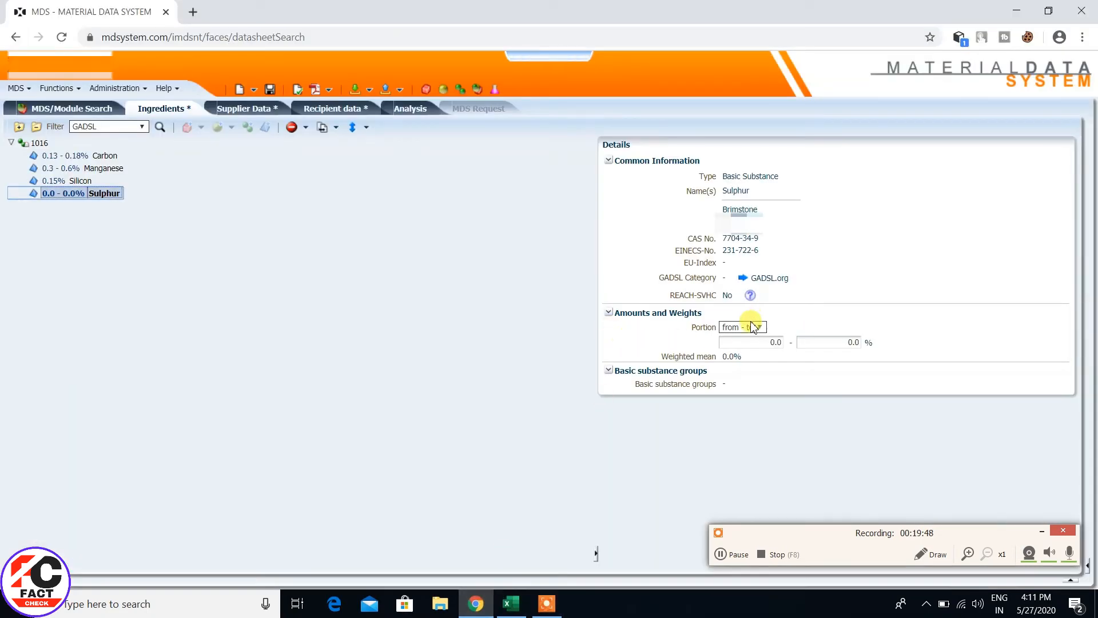
{"action": "left_click", "coordinate": [511, 603]}
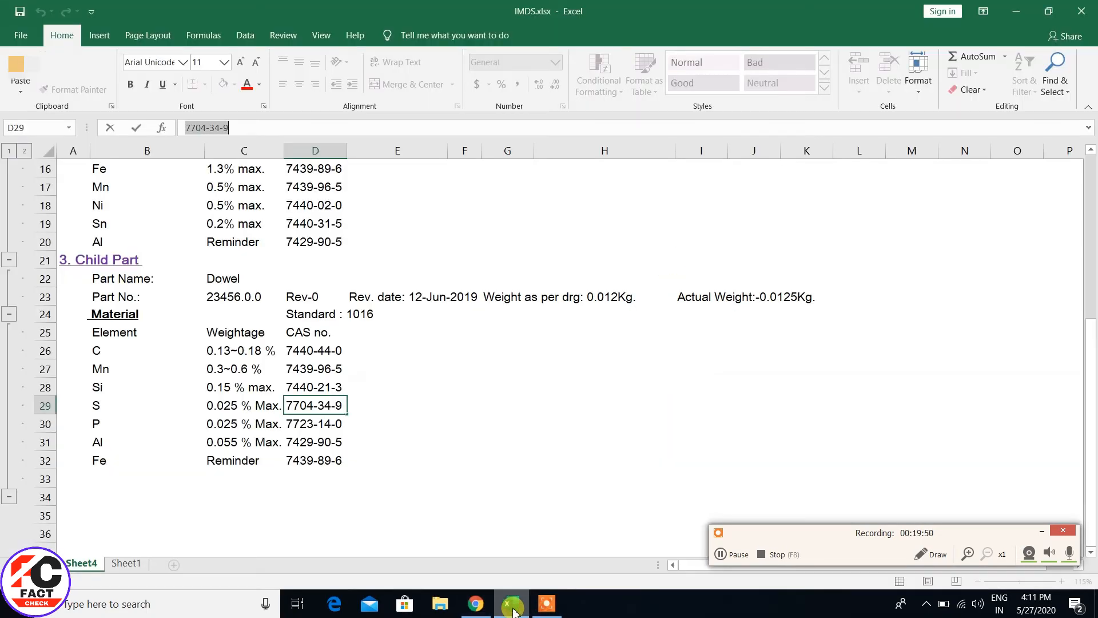
{"action": "left_click", "coordinate": [475, 603]}
{"action": "left_click", "coordinate": [758, 328]}
{"action": "left_click", "coordinate": [743, 338]}
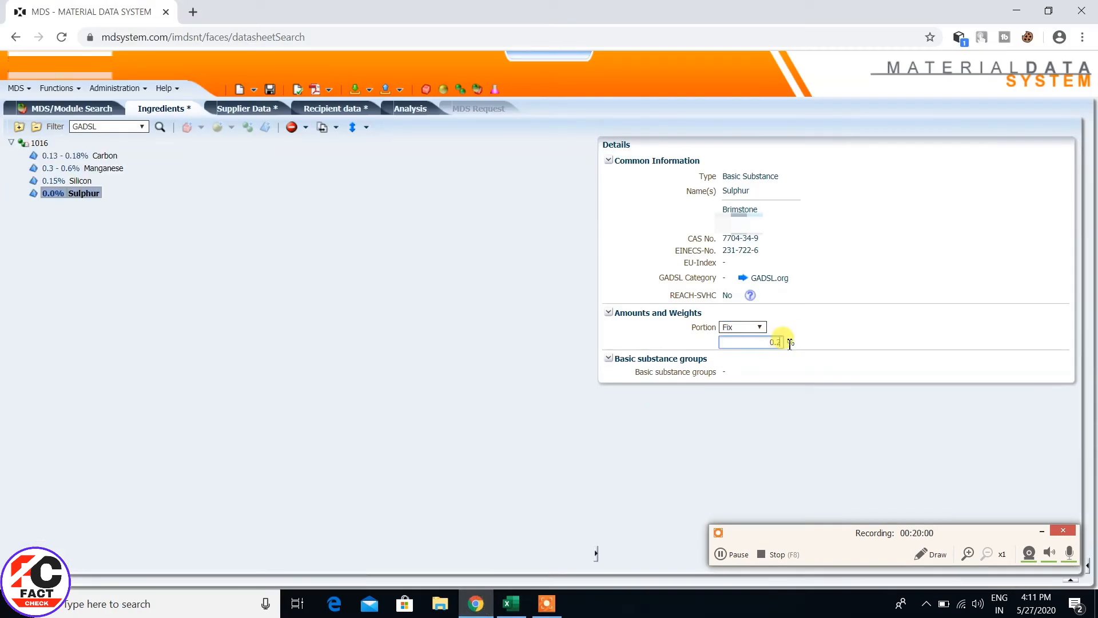
{"action": "type", "text": "0.25"}
{"action": "left_click", "coordinate": [733, 407]}
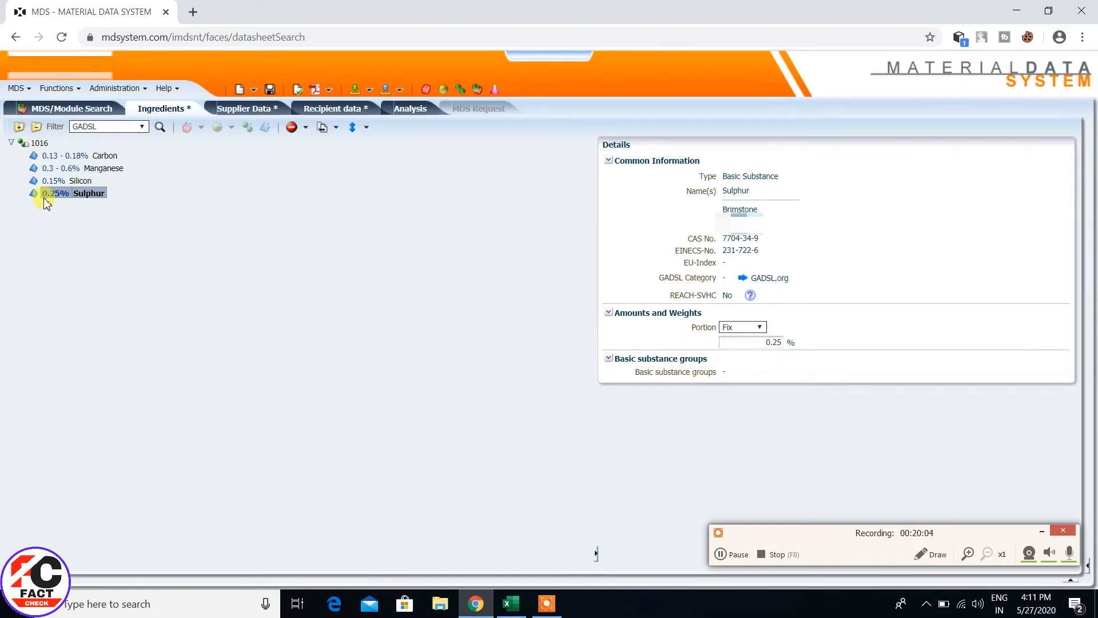
Start adding another basic substance to material 1016, and copy P's CAS number 7723-14-0 from the Excel workbook
{"action": "right_click", "coordinate": [23, 146]}
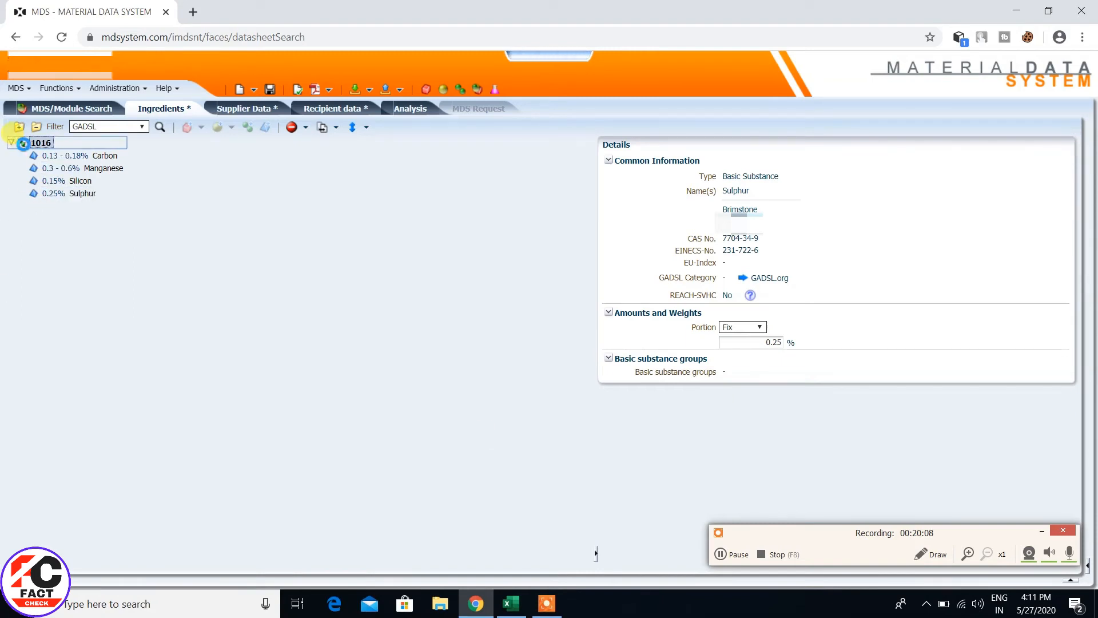
{"action": "mouse_move", "coordinate": [43, 150]}
{"action": "left_click", "coordinate": [189, 196]}
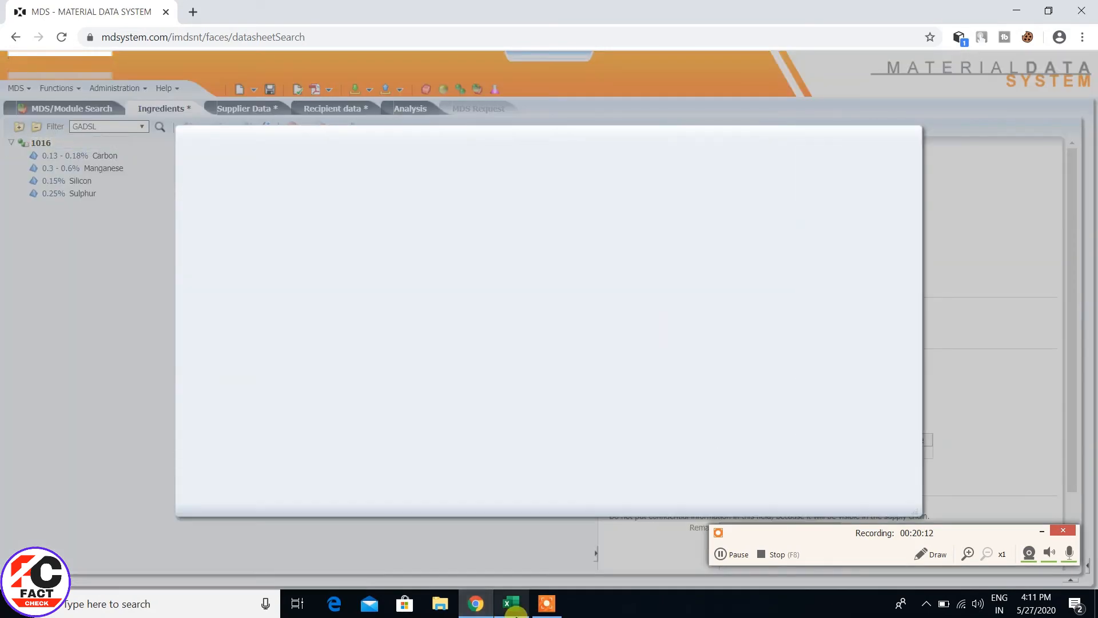
{"action": "left_click", "coordinate": [511, 603]}
{"action": "left_click", "coordinate": [299, 429]}
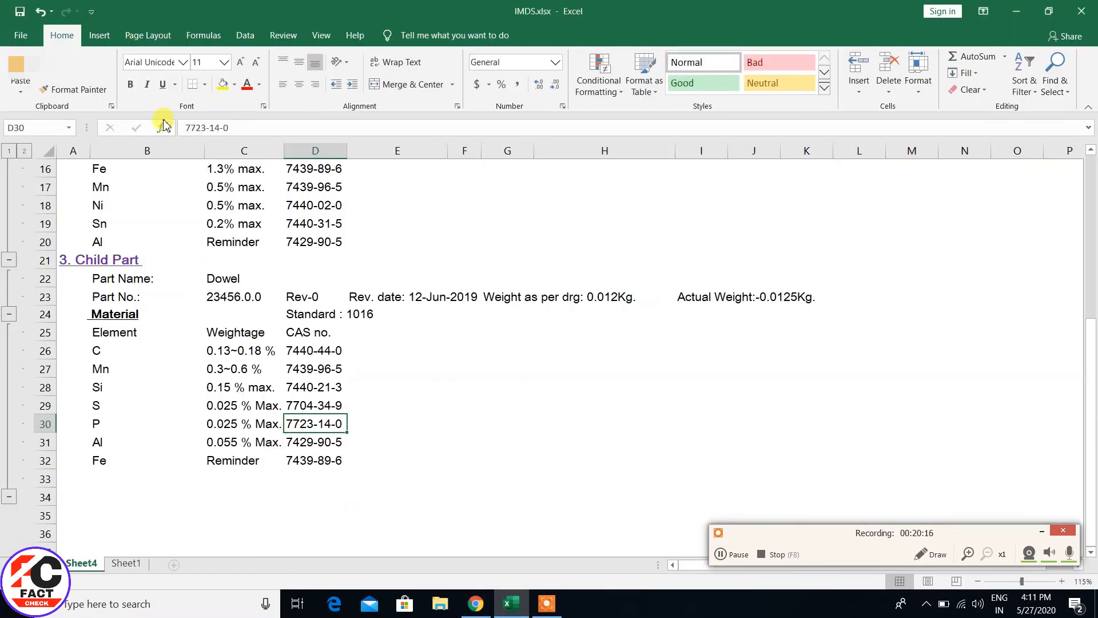
{"action": "left_click_drag", "start_coordinate": [186, 127], "coordinate": [228, 128]}
{"action": "key", "text": "ctrl+c"}
In IMDS in Chrome, search the basic substances by CAS number 7723-14-0 and add Phosphorus to material 1016
{"action": "left_click", "coordinate": [475, 603]}
{"action": "left_click", "coordinate": [286, 189]}
{"action": "key", "text": "ctrl+v"}
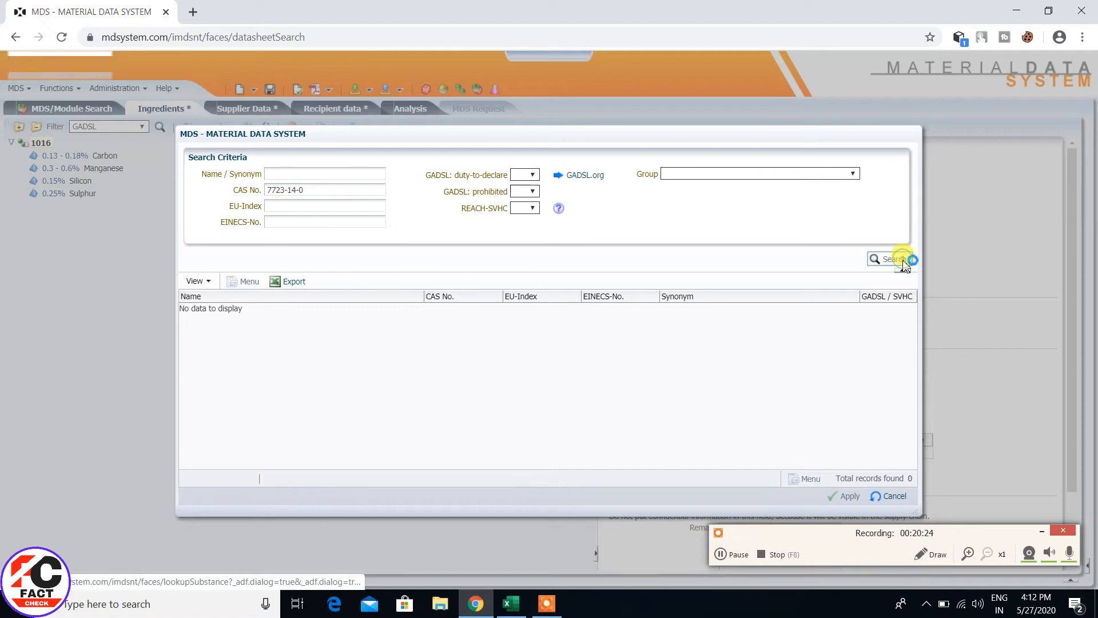
{"action": "left_click", "coordinate": [901, 258]}
{"action": "left_click", "coordinate": [852, 497]}
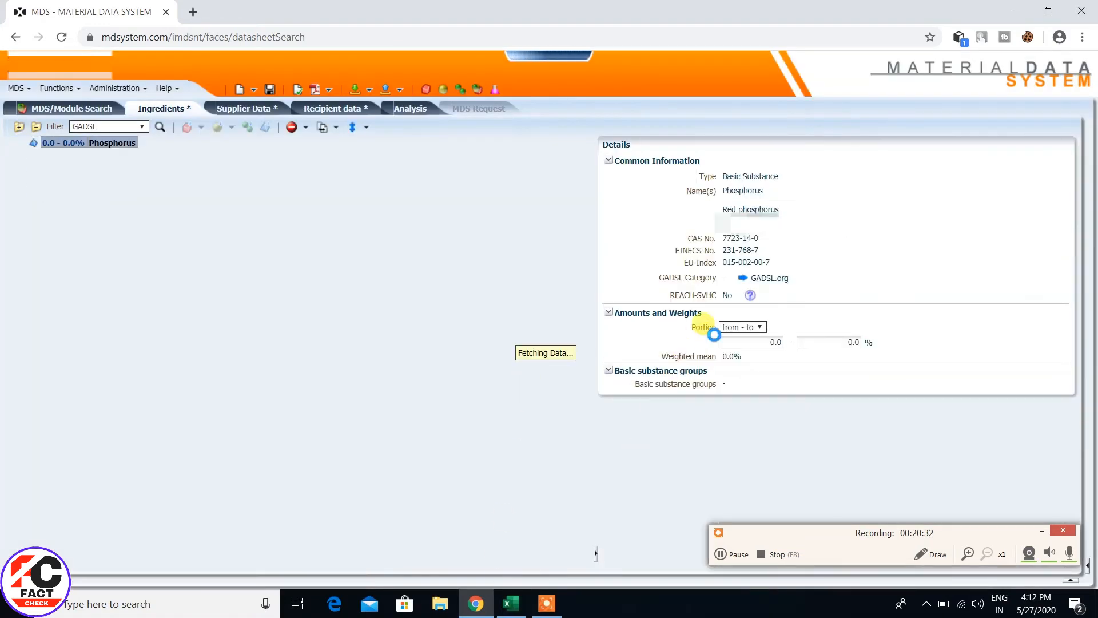
Set Phosphorus's portion to Fix with 0.25 %
{"action": "left_click", "coordinate": [761, 328]}
{"action": "left_click", "coordinate": [743, 342]}
{"action": "double_click", "coordinate": [788, 343]}
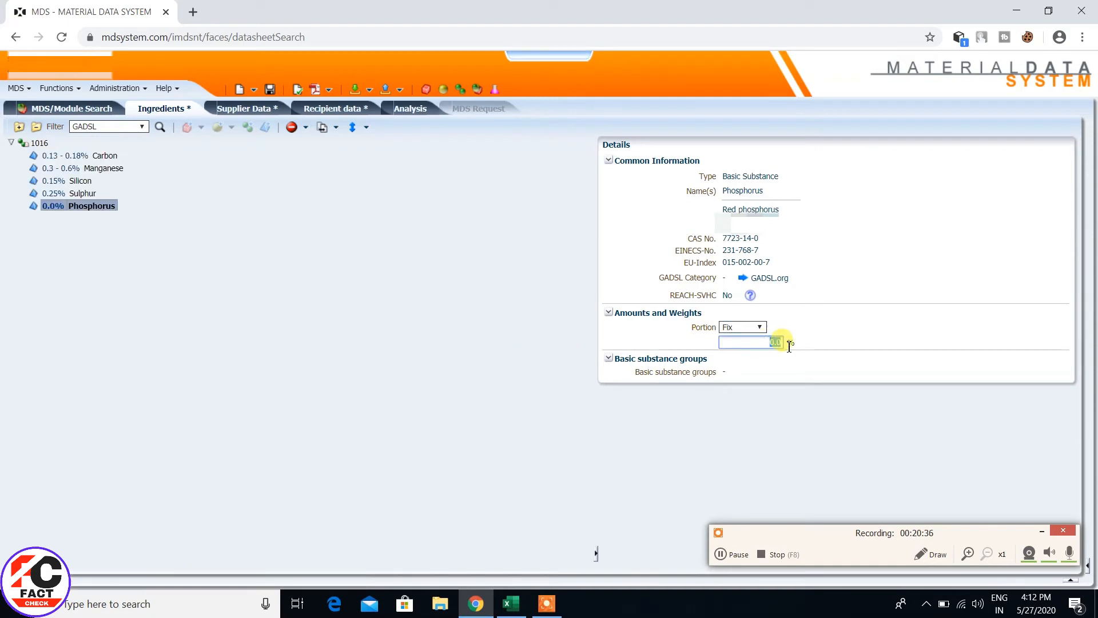
{"action": "key", "text": "Return"}
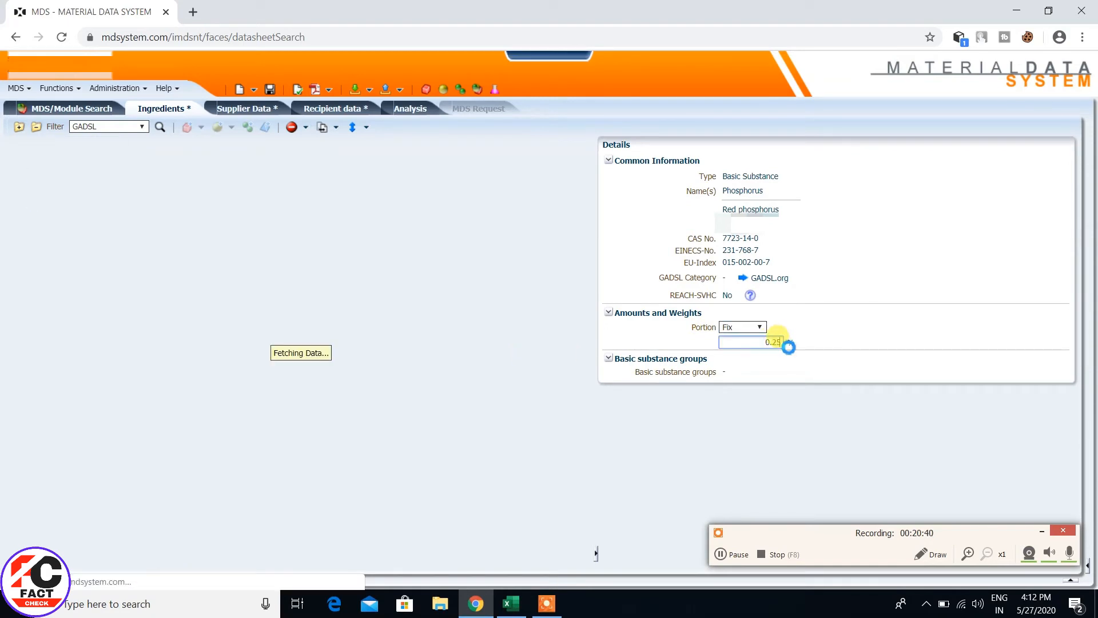
Start adding the next basic substance to material 1016, and copy Al's CAS number 7429-90-5 from the Excel workbook
{"action": "right_click", "coordinate": [20, 143]}
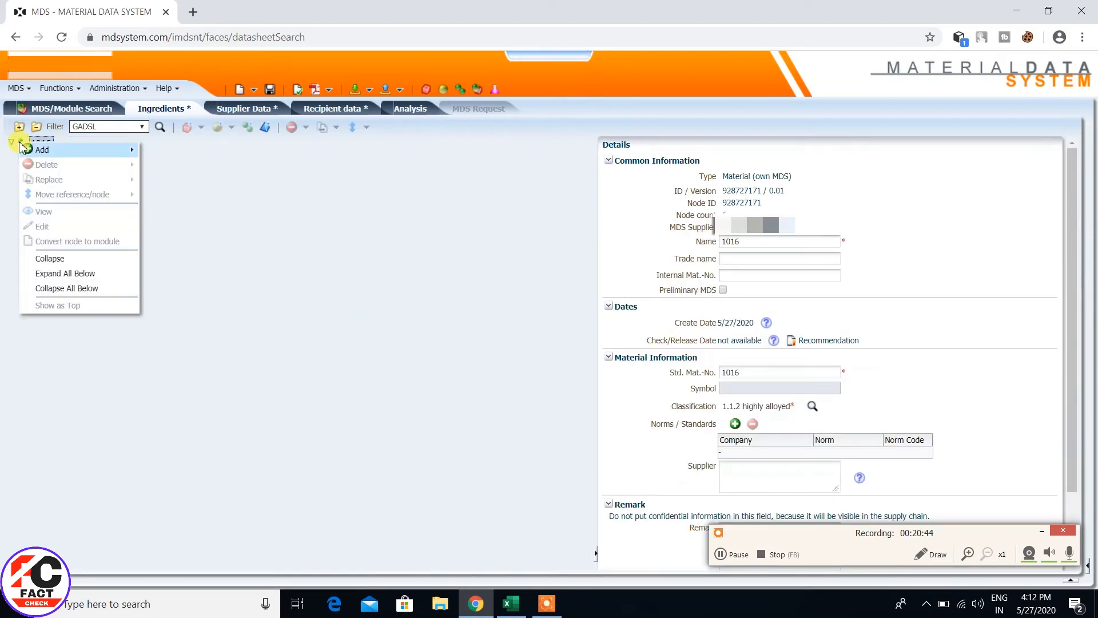
{"action": "mouse_move", "coordinate": [69, 149]}
{"action": "left_click", "coordinate": [183, 197]}
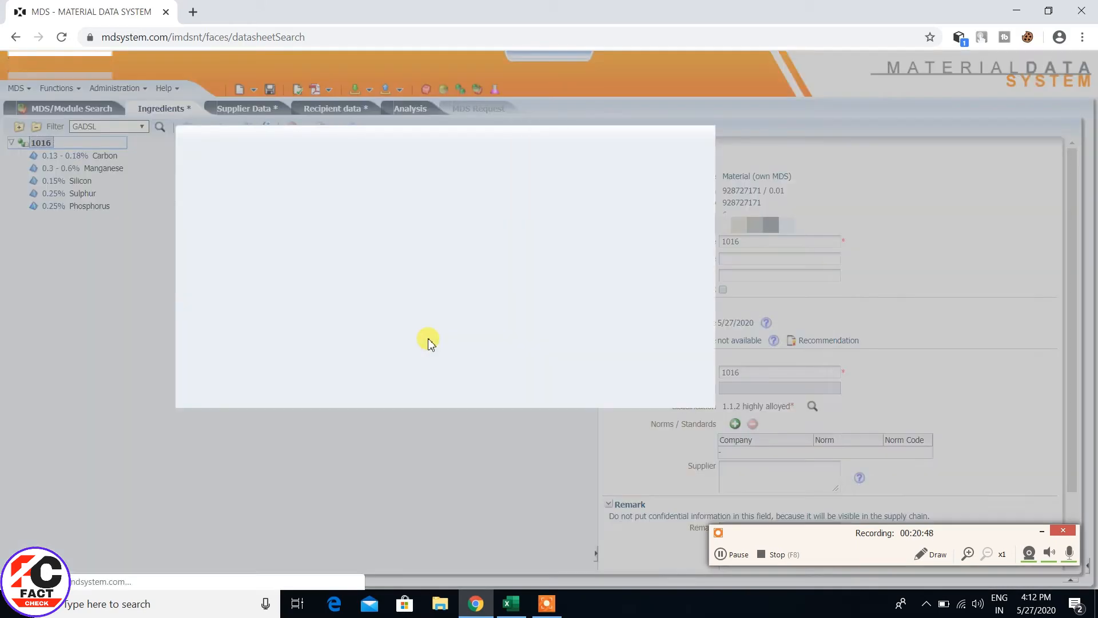
{"action": "left_click", "coordinate": [511, 604]}
{"action": "left_click", "coordinate": [326, 441]}
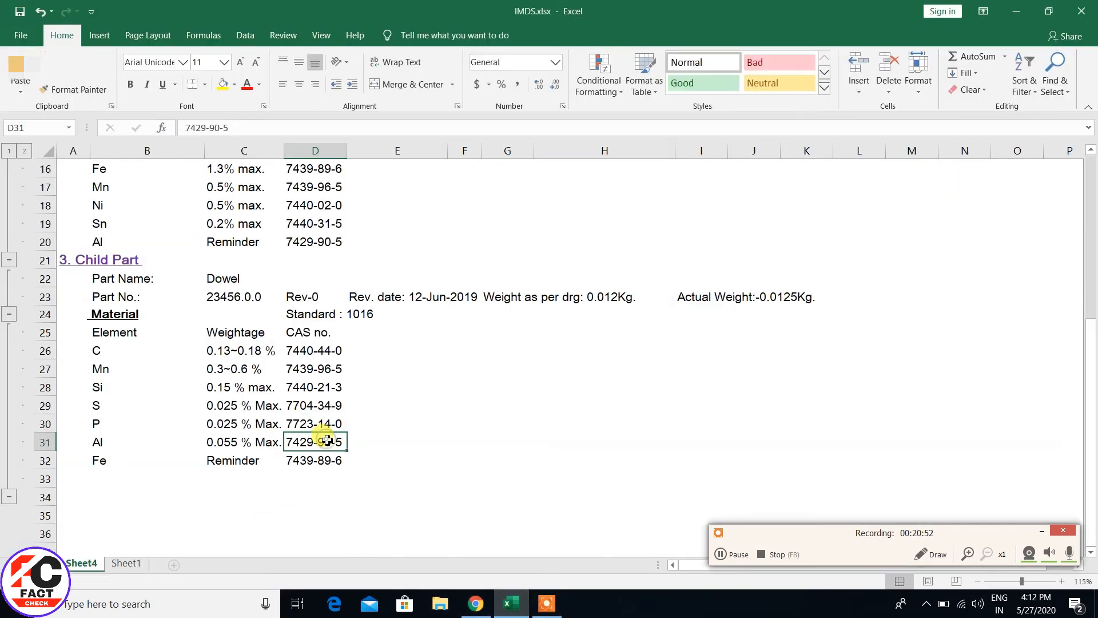
{"action": "left_click_drag", "start_coordinate": [186, 128], "coordinate": [265, 130]}
{"action": "key", "text": "ctrl+c"}
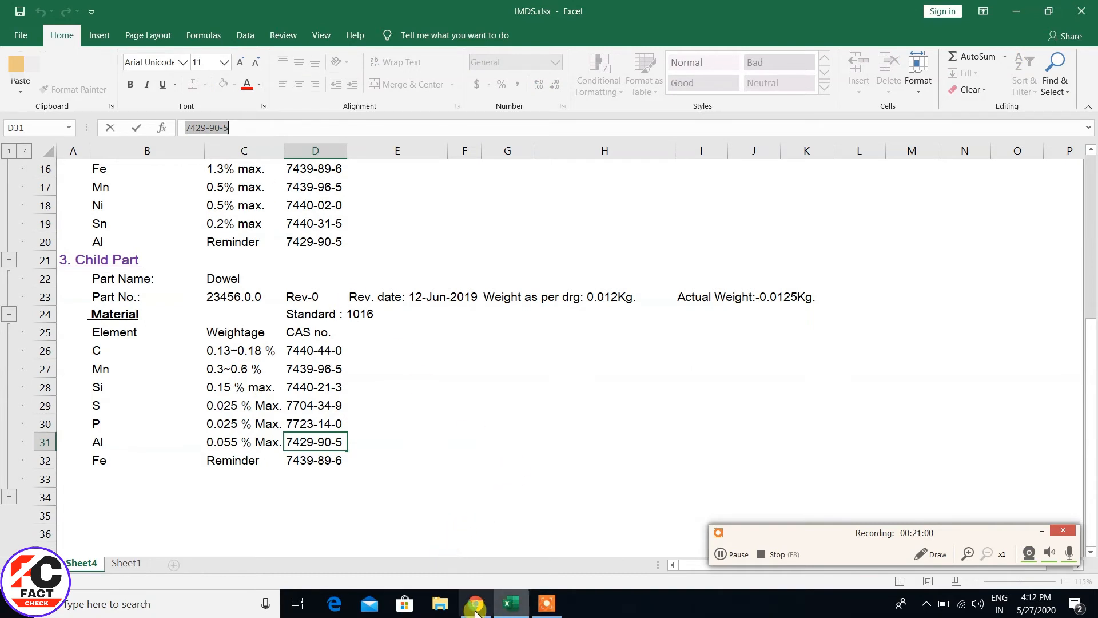
In IMDS in Chrome, search the basic substances by CAS number 7429-90-5 and add Aluminium (metal) to material 1016
{"action": "mouse_move", "coordinate": [474, 611]}
{"action": "left_click", "coordinate": [475, 537]}
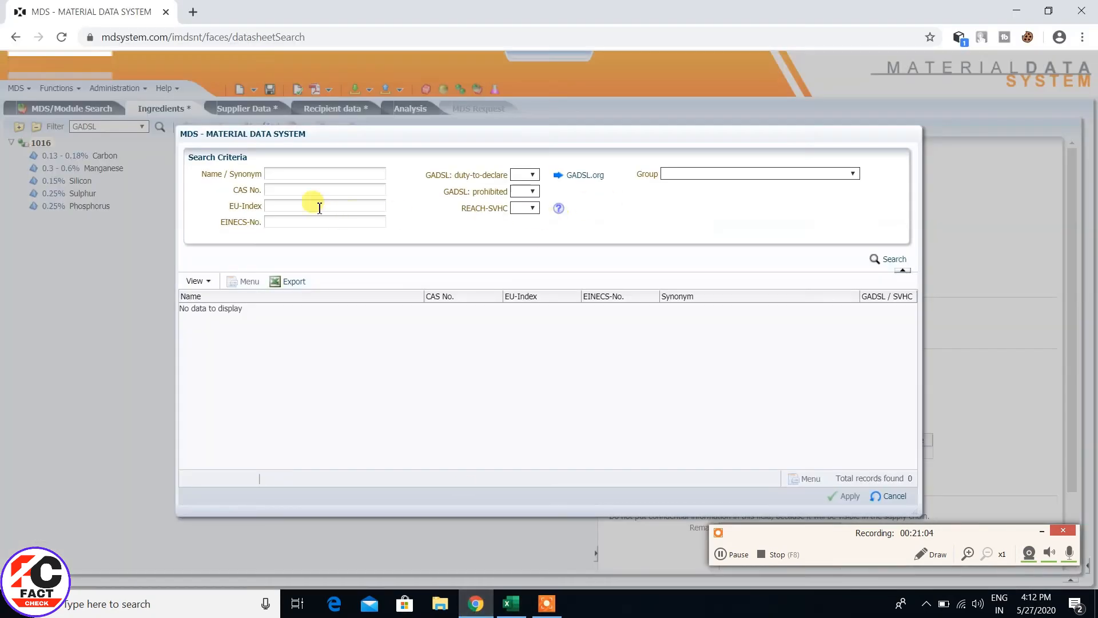
{"action": "left_click", "coordinate": [308, 188]}
{"action": "key", "text": "ctrl+v"}
{"action": "left_click", "coordinate": [888, 259]}
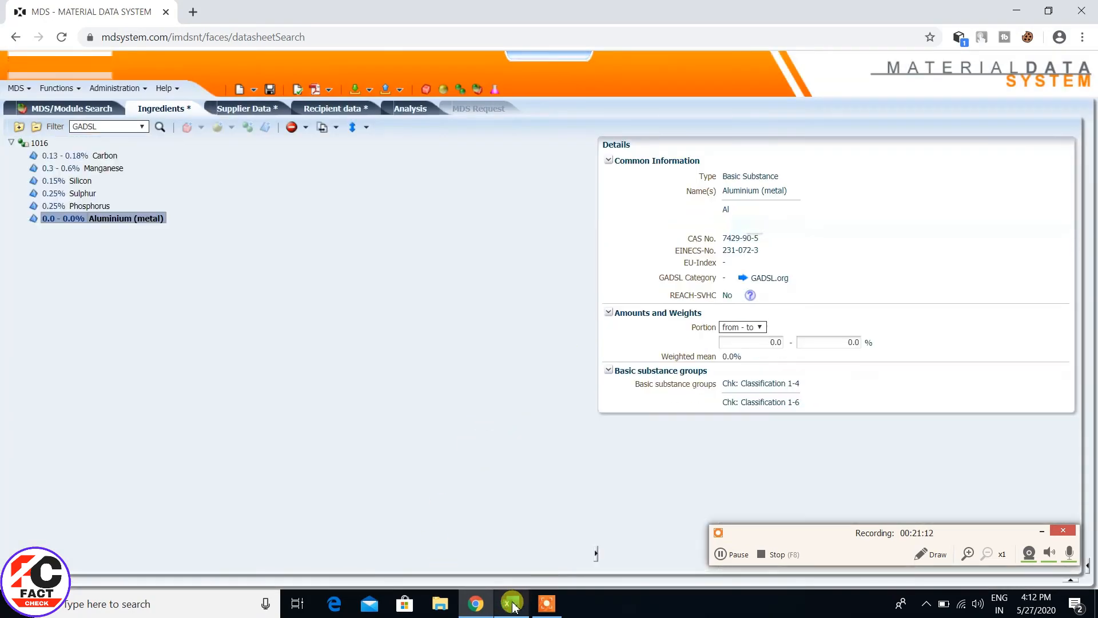
Check Al's weightage in the Excel workbook, and set Aluminium's portion in IMDS to Fix with 0.55 %
{"action": "left_click", "coordinate": [510, 604]}
{"action": "left_click", "coordinate": [743, 327]}
{"action": "left_click", "coordinate": [746, 334]}
{"action": "double_click", "coordinate": [777, 342]}
{"action": "type", "text": "0.55"}
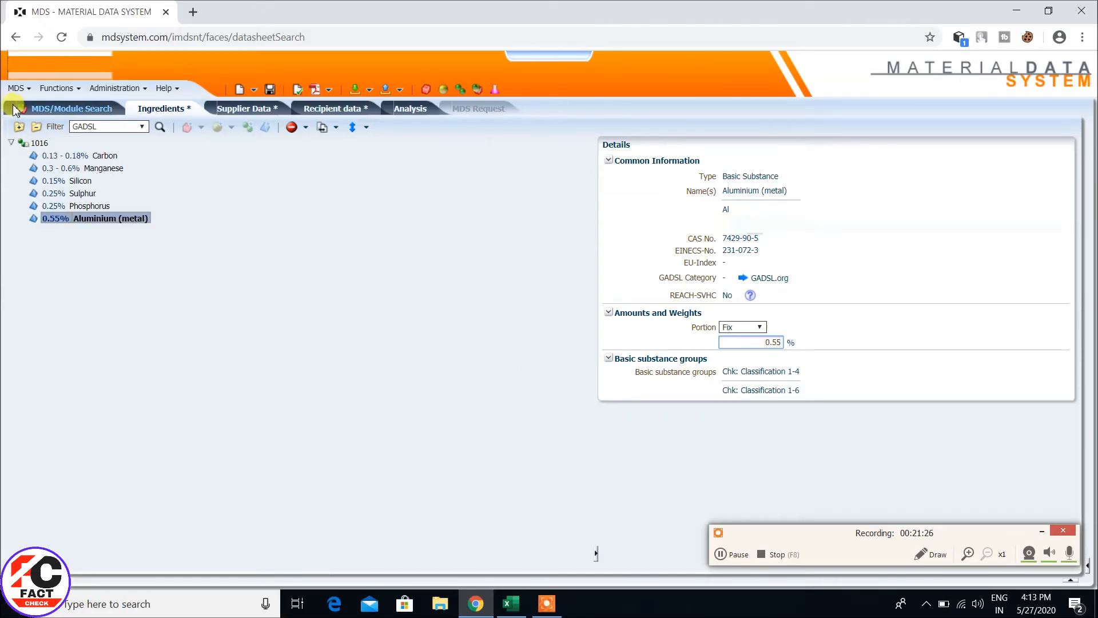
Start adding a further basic substance to material 1016, and copy Fe's CAS number 7439-89-6 from the Excel workbook
{"action": "left_click", "coordinate": [32, 146]}
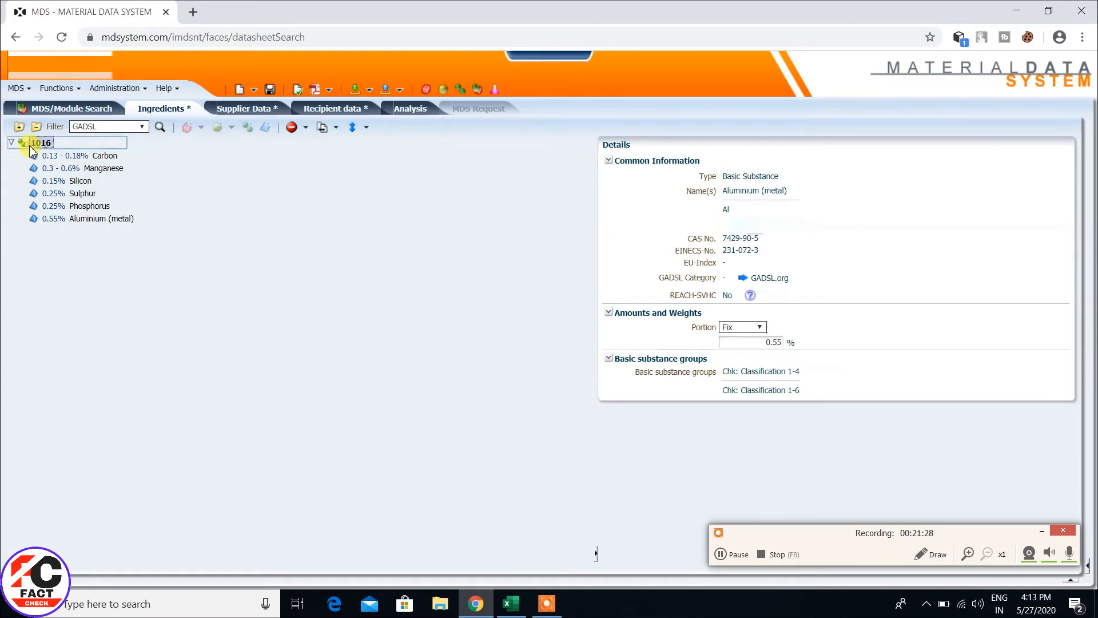
{"action": "right_click", "coordinate": [32, 150]}
{"action": "mouse_move", "coordinate": [34, 155]}
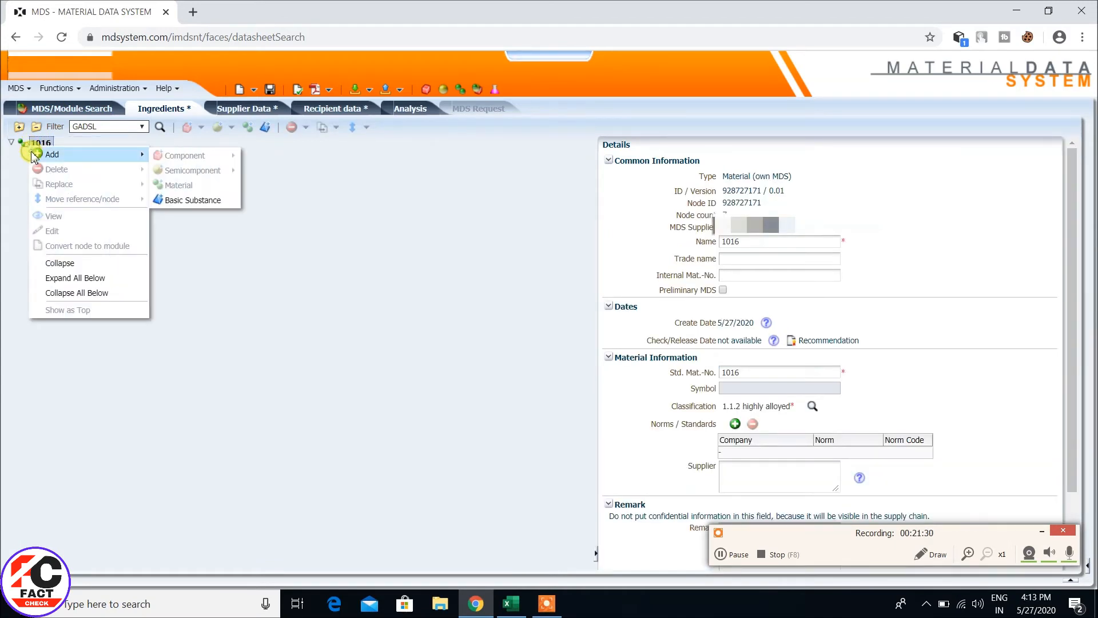
{"action": "left_click", "coordinate": [178, 199]}
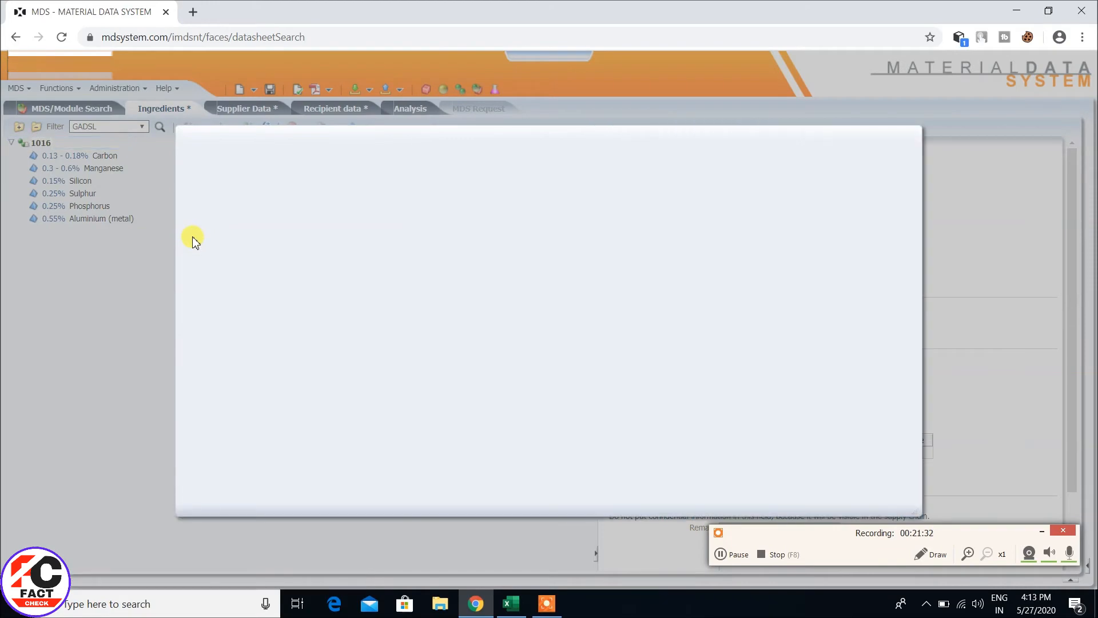
{"action": "left_click", "coordinate": [509, 603]}
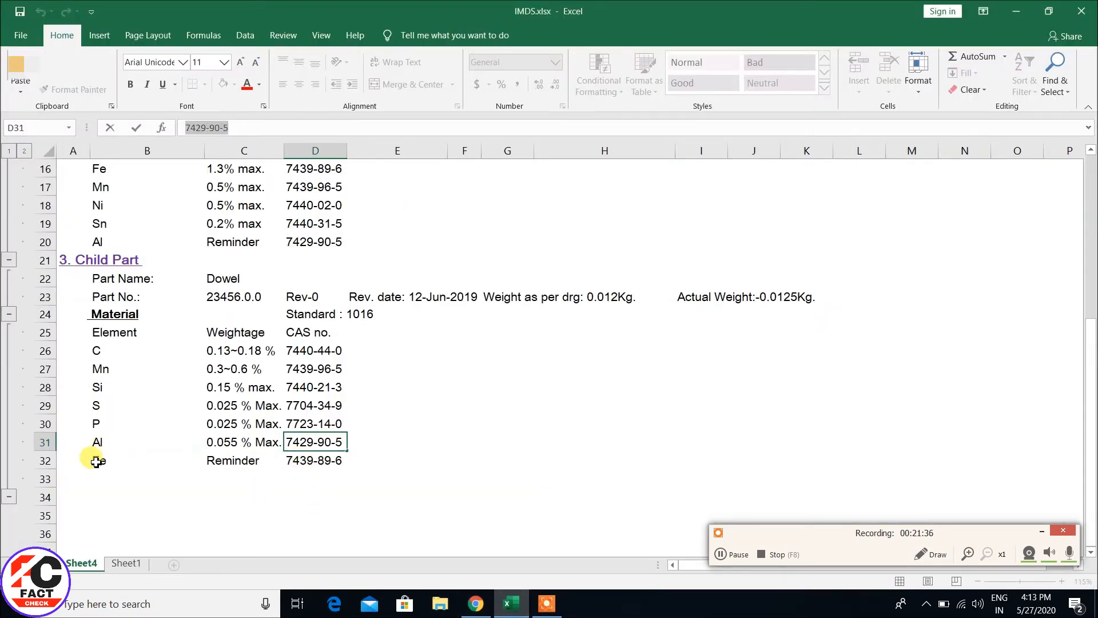
{"action": "left_click", "coordinate": [303, 463]}
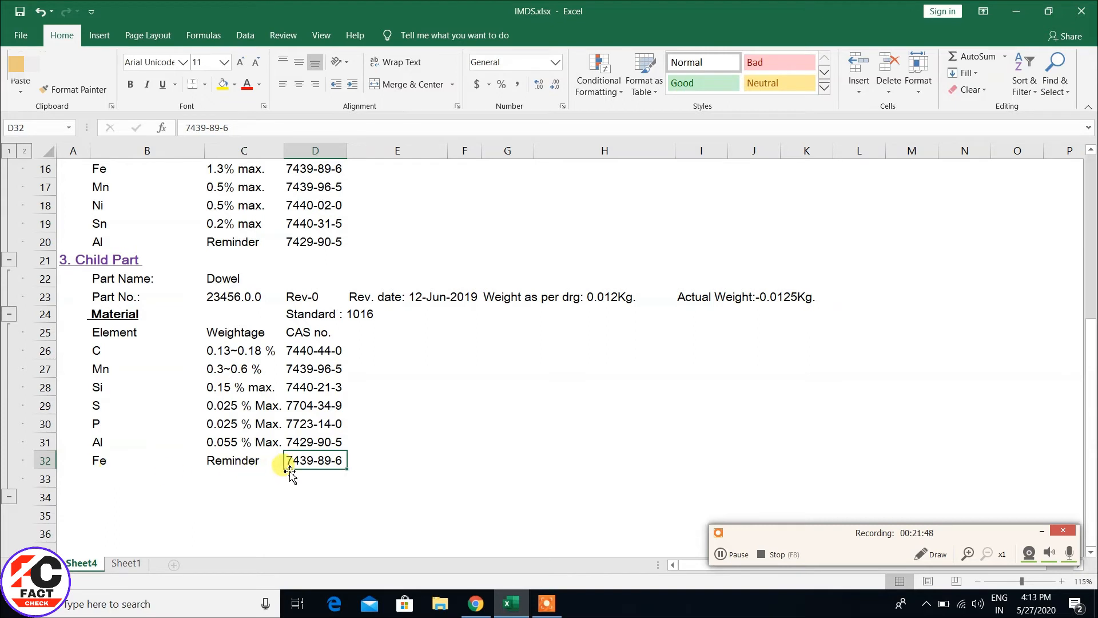
{"action": "left_click", "coordinate": [182, 127]}
{"action": "left_click_drag", "start_coordinate": [182, 127], "coordinate": [265, 125]}
{"action": "key", "text": "ctrl+c"}
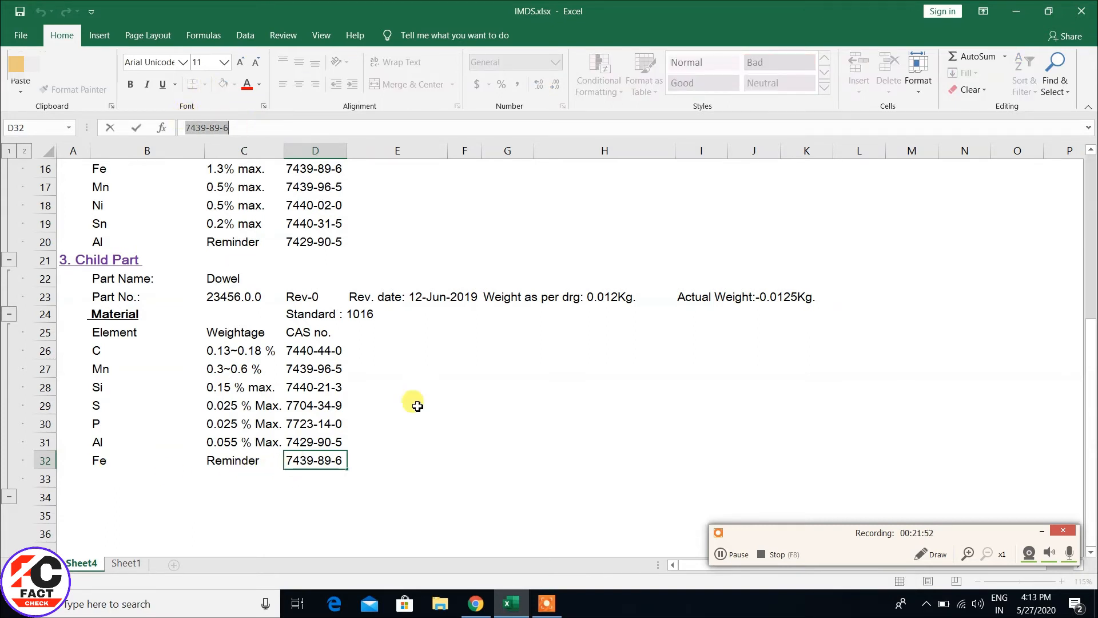
In IMDS in Chrome, add Iron to material 1016 by CAS number 7439-89-6 and set its portion to Rest
{"action": "left_click", "coordinate": [475, 603]}
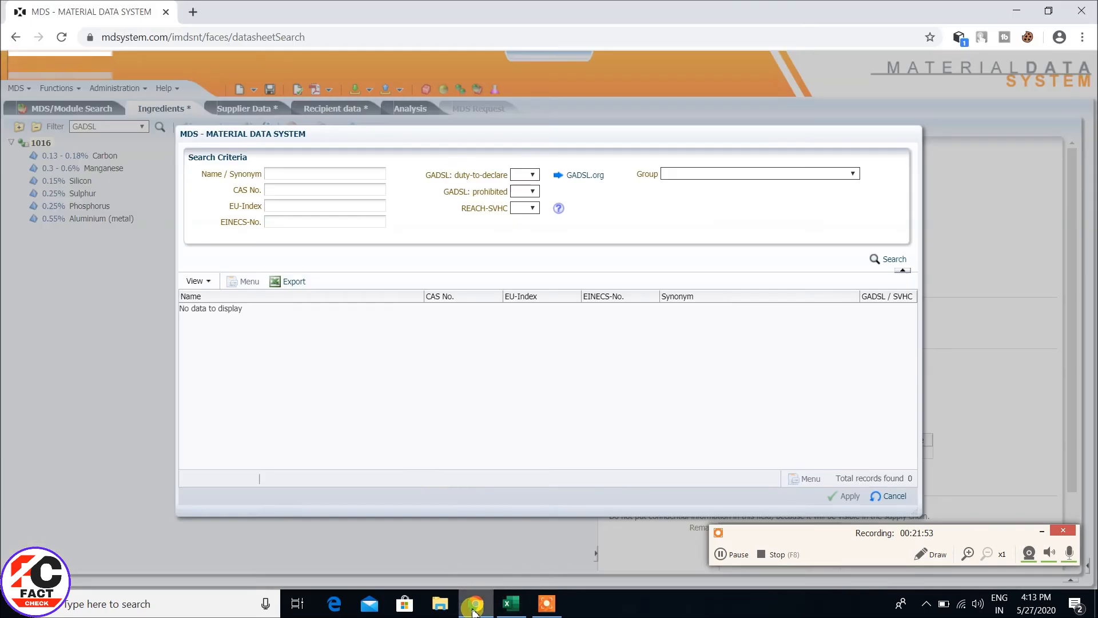
{"action": "left_click", "coordinate": [280, 190]}
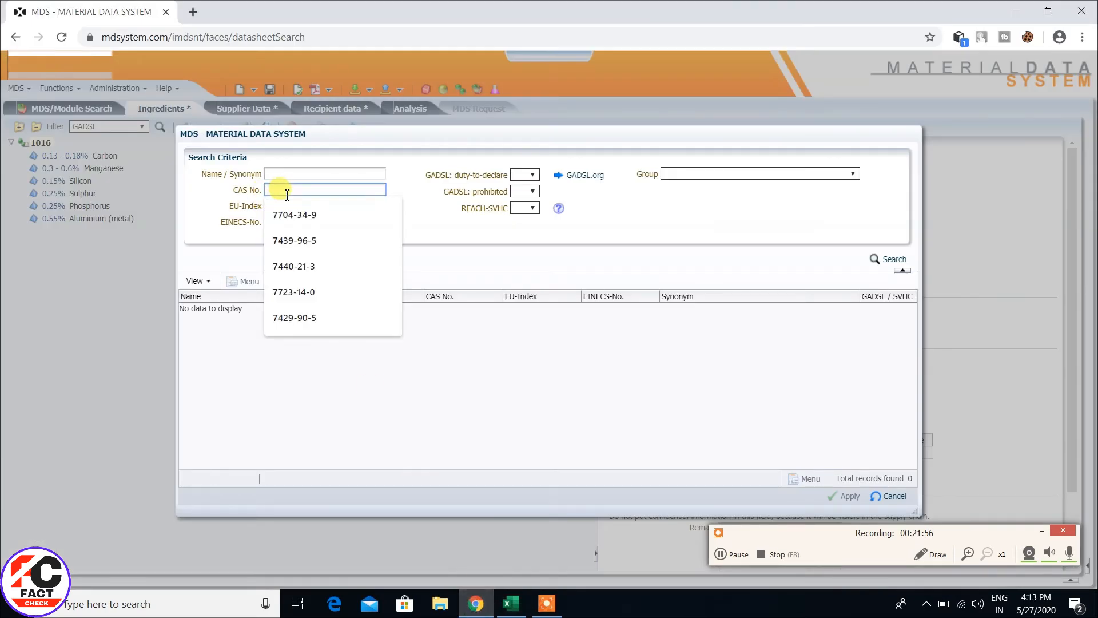
{"action": "key", "text": "ctrl+v"}
{"action": "left_click", "coordinate": [893, 261]}
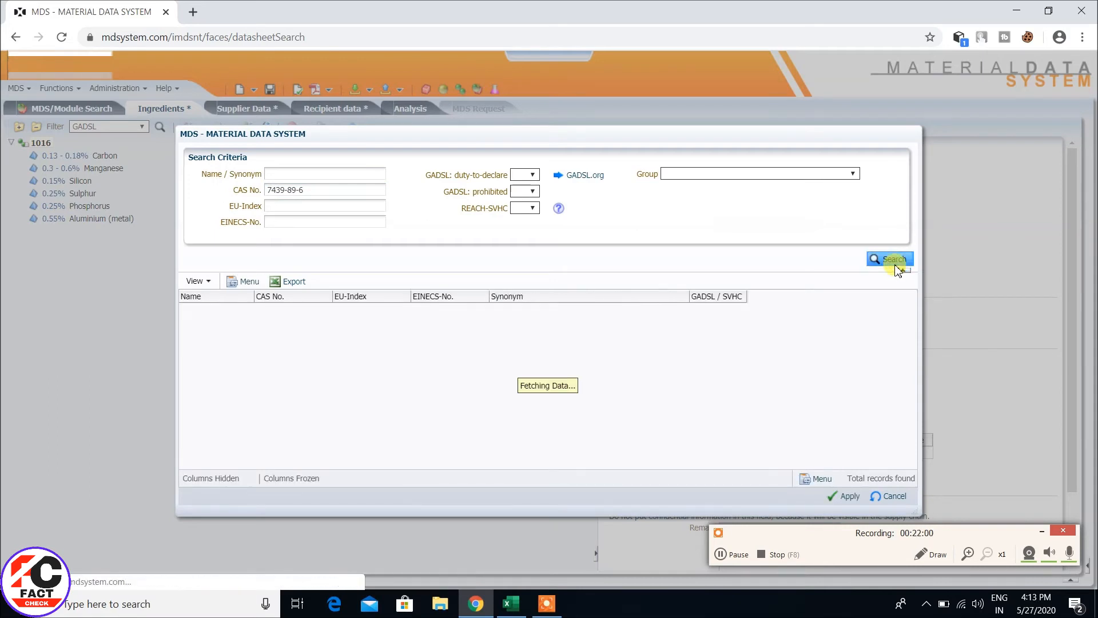
{"action": "left_click", "coordinate": [842, 496]}
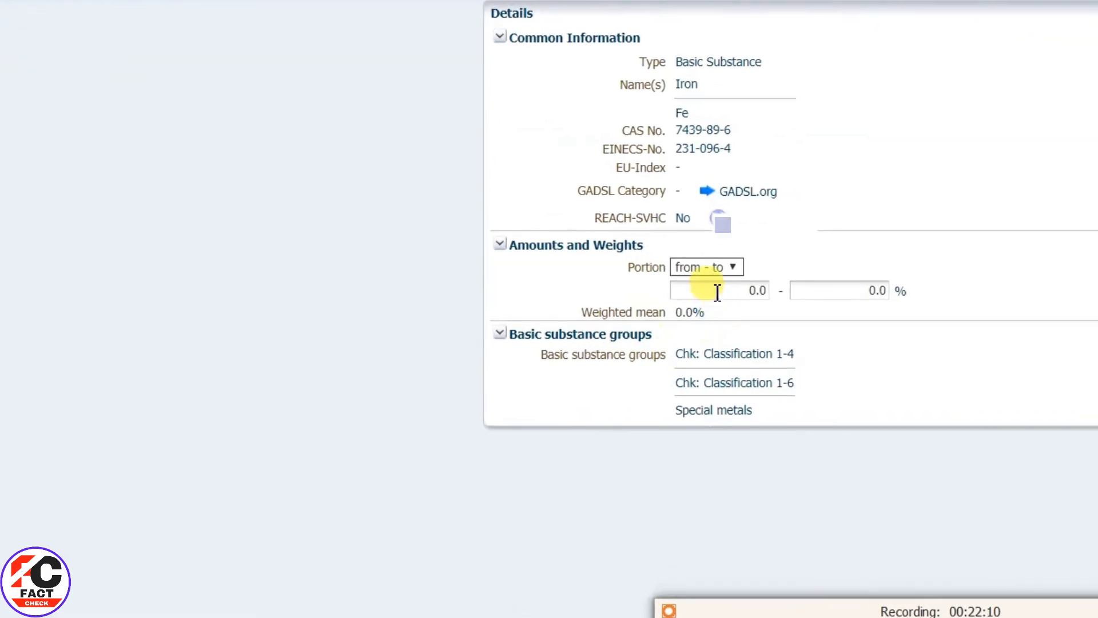
{"action": "left_click", "coordinate": [733, 267]}
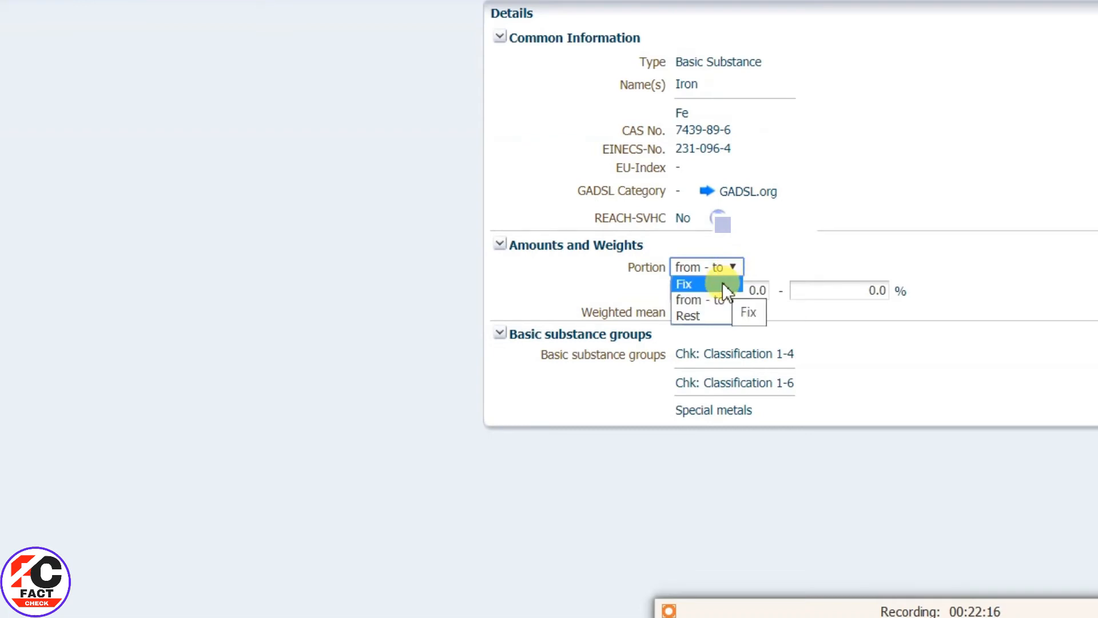
{"action": "left_click", "coordinate": [705, 314]}
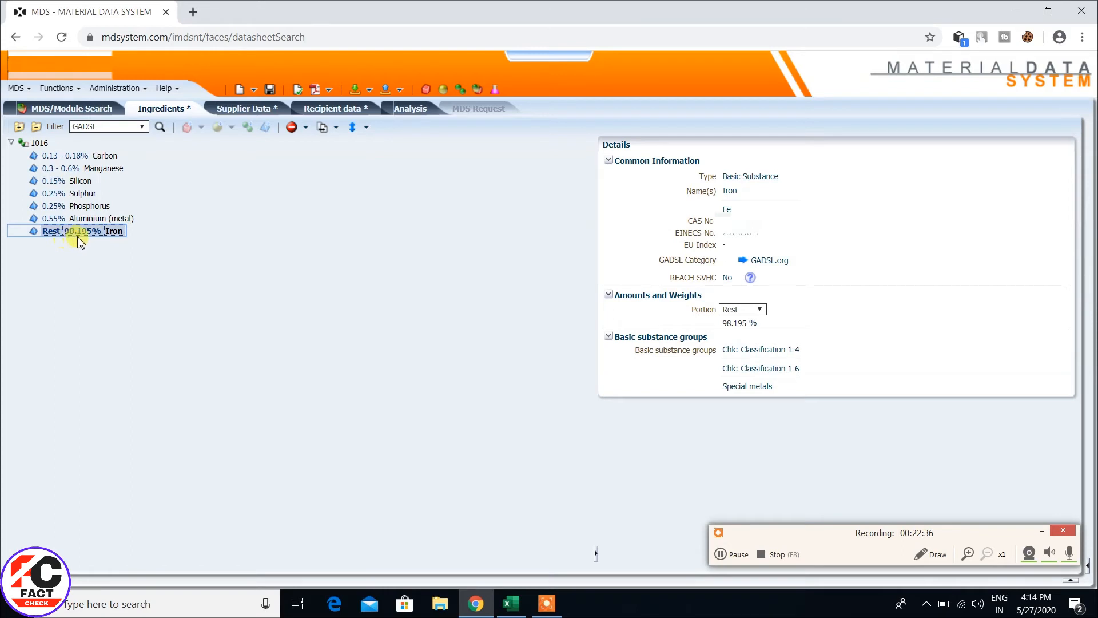
Select the contact person in the supplier data of material 1016
{"action": "left_click", "coordinate": [248, 112]}
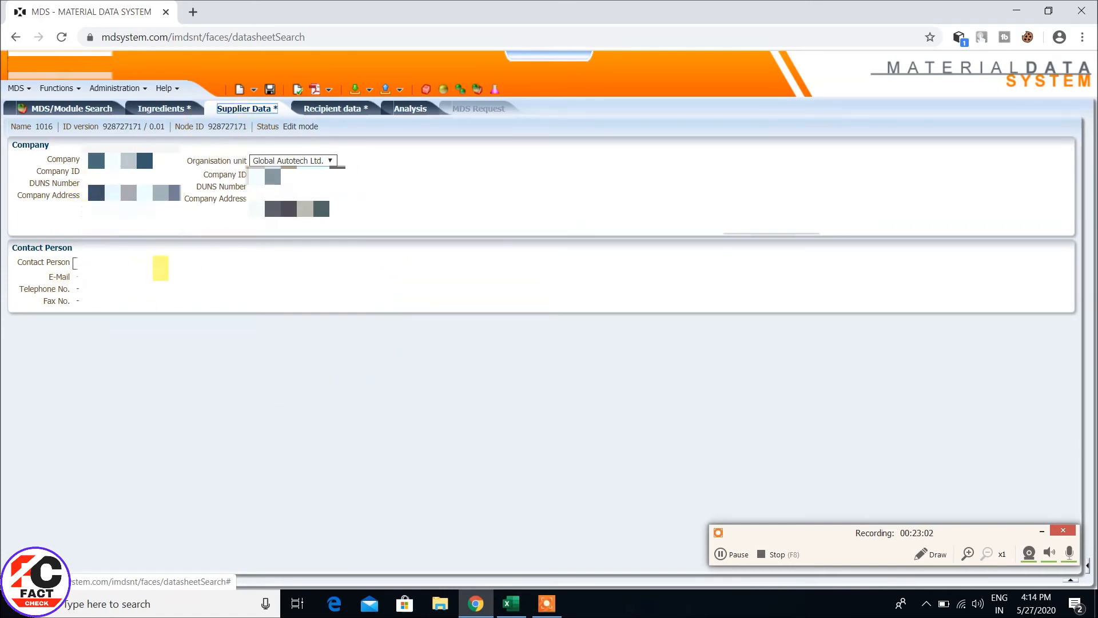
{"action": "left_click", "coordinate": [161, 260]}
{"action": "left_click", "coordinate": [148, 288]}
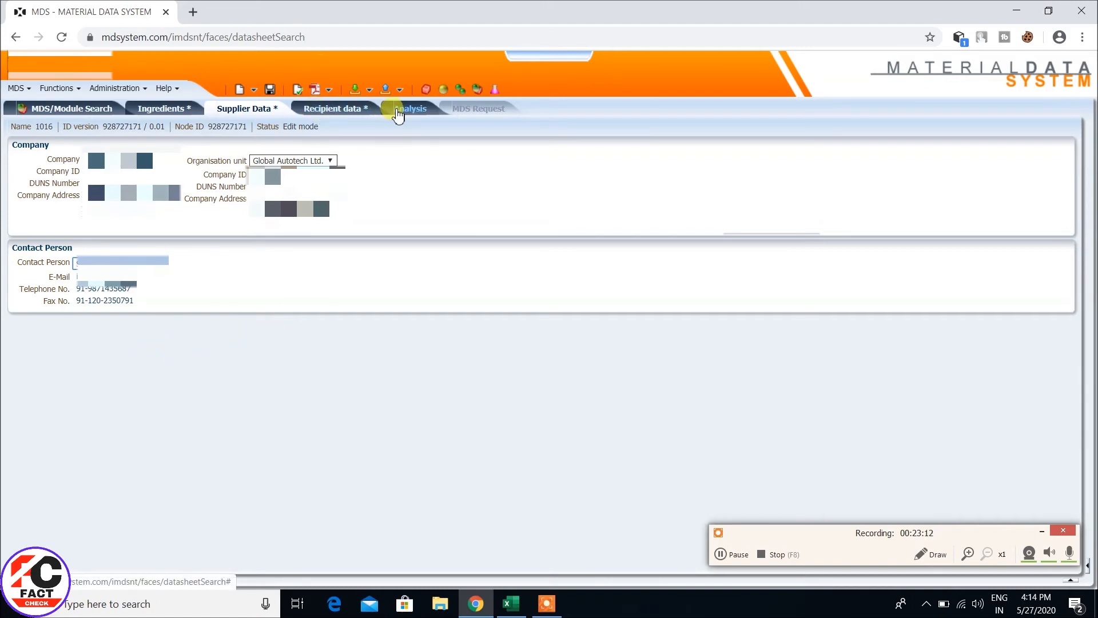
Run the analysis of material 1016 and examine its classification result
{"action": "left_click", "coordinate": [398, 114]}
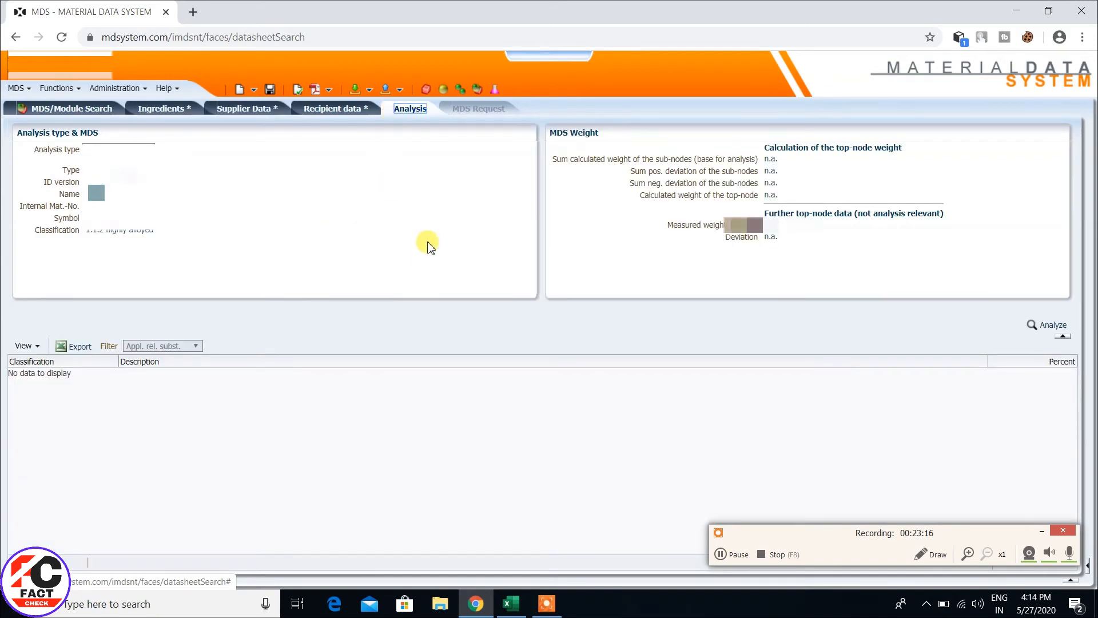
{"action": "left_click", "coordinate": [1047, 327]}
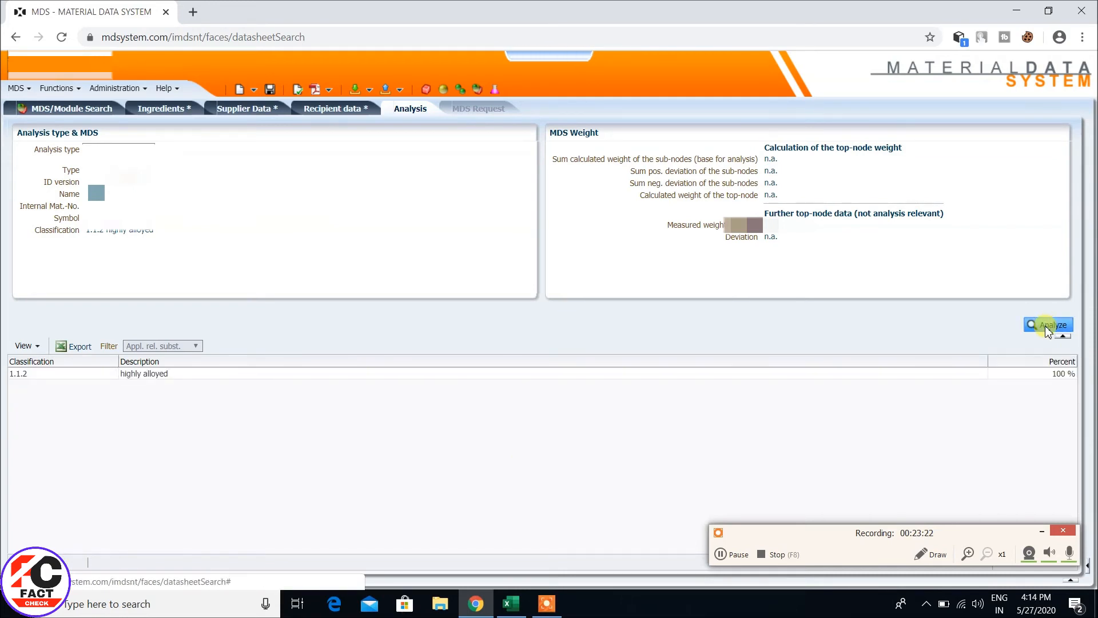
{"action": "left_click", "coordinate": [56, 377]}
Release the material 1016 datasheet for internal use from its recipient data and confirm the release
{"action": "left_click", "coordinate": [318, 108]}
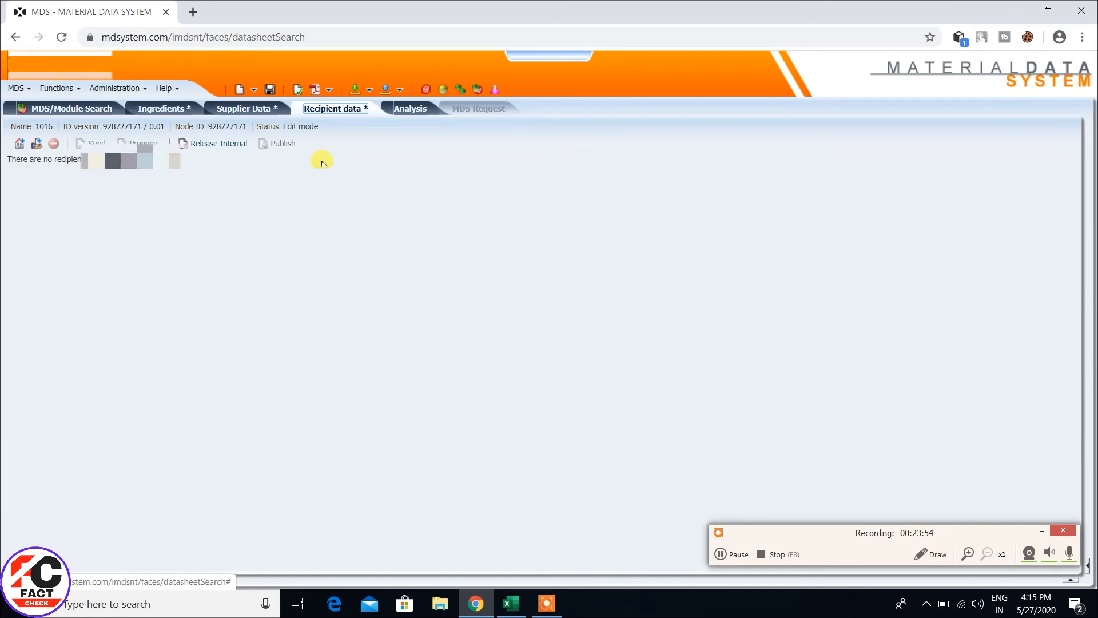
{"action": "left_click", "coordinate": [196, 144]}
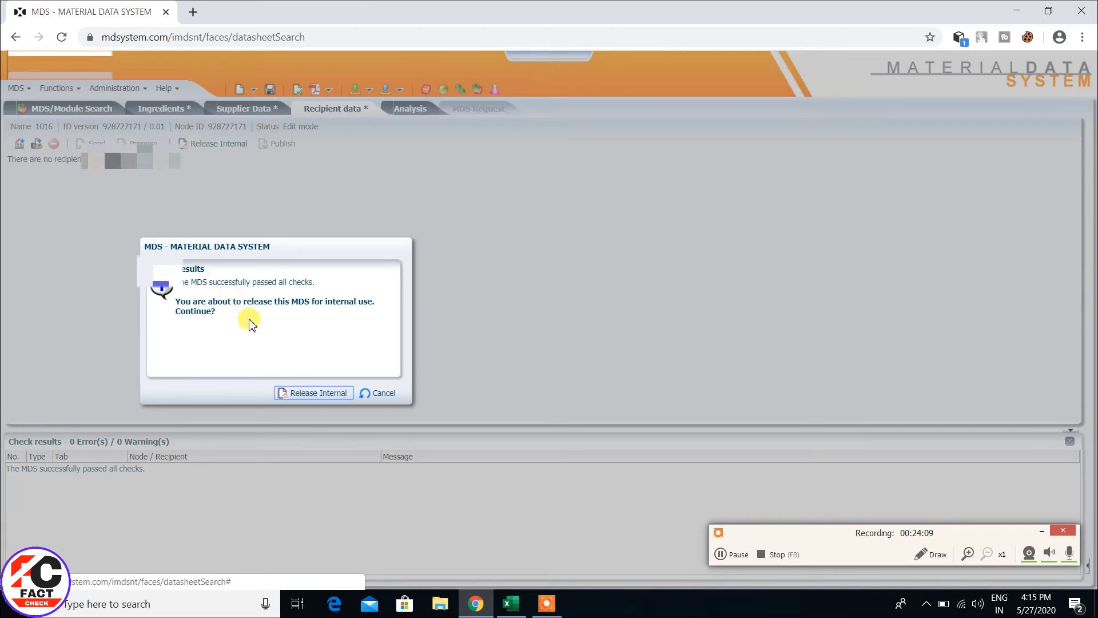
{"action": "left_click", "coordinate": [309, 393]}
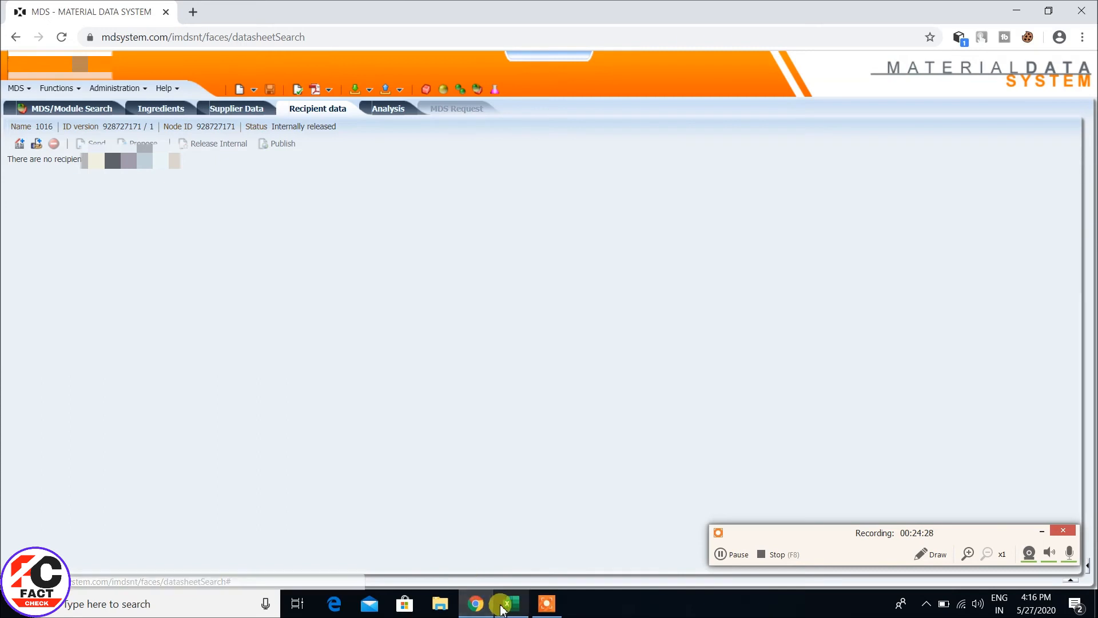
Create a new material datasheet in IMDS
{"action": "mouse_move", "coordinate": [508, 608]}
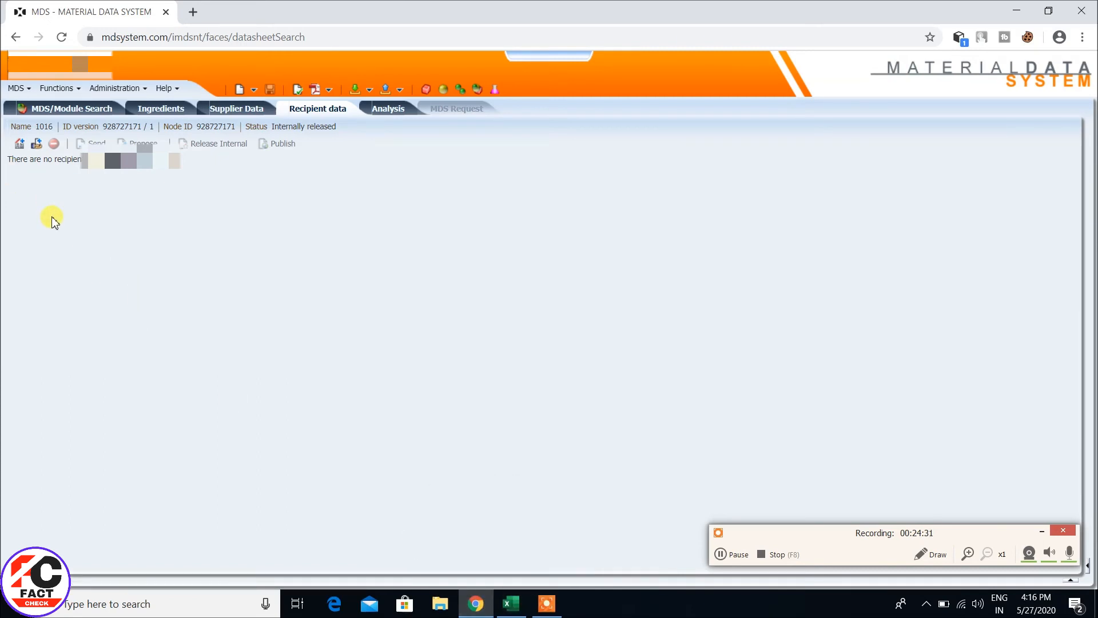
{"action": "left_click", "coordinate": [28, 88]}
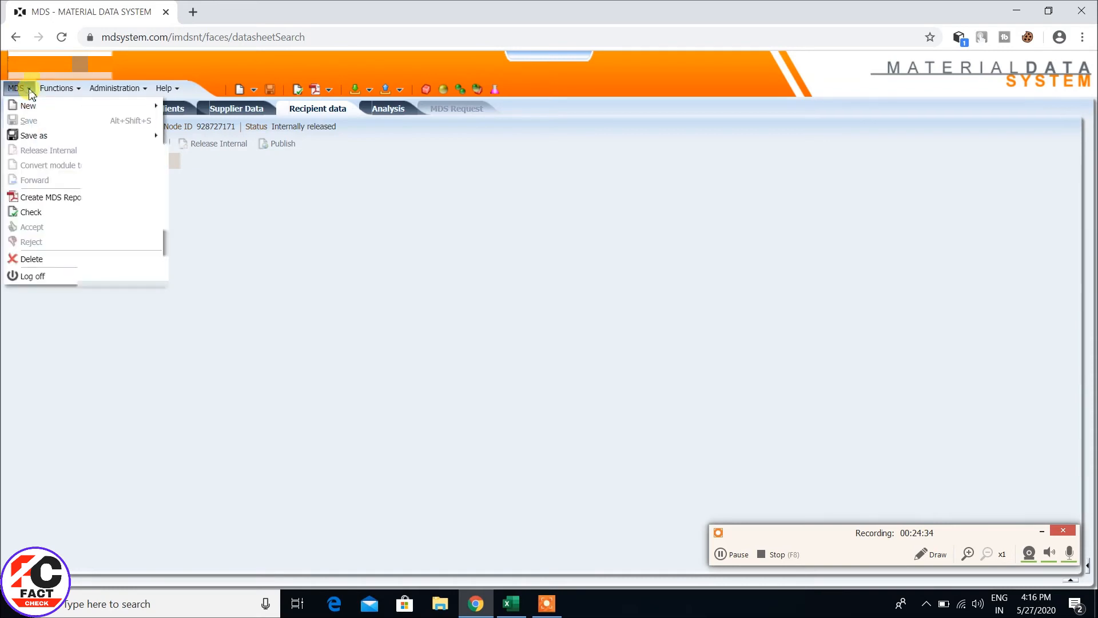
{"action": "mouse_move", "coordinate": [25, 106]}
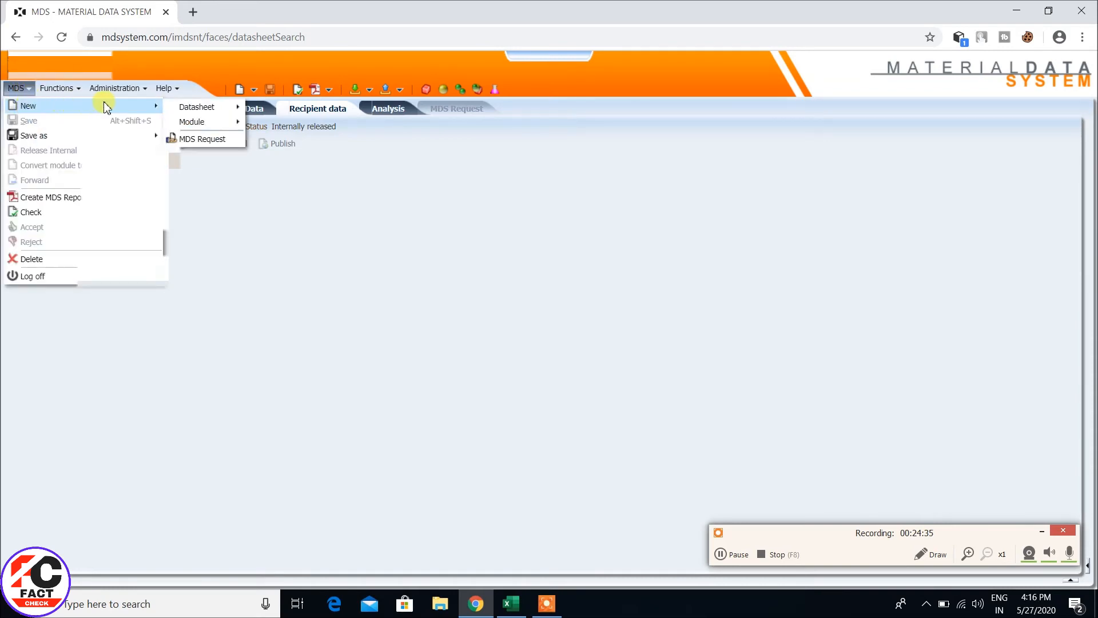
{"action": "mouse_move", "coordinate": [192, 107]}
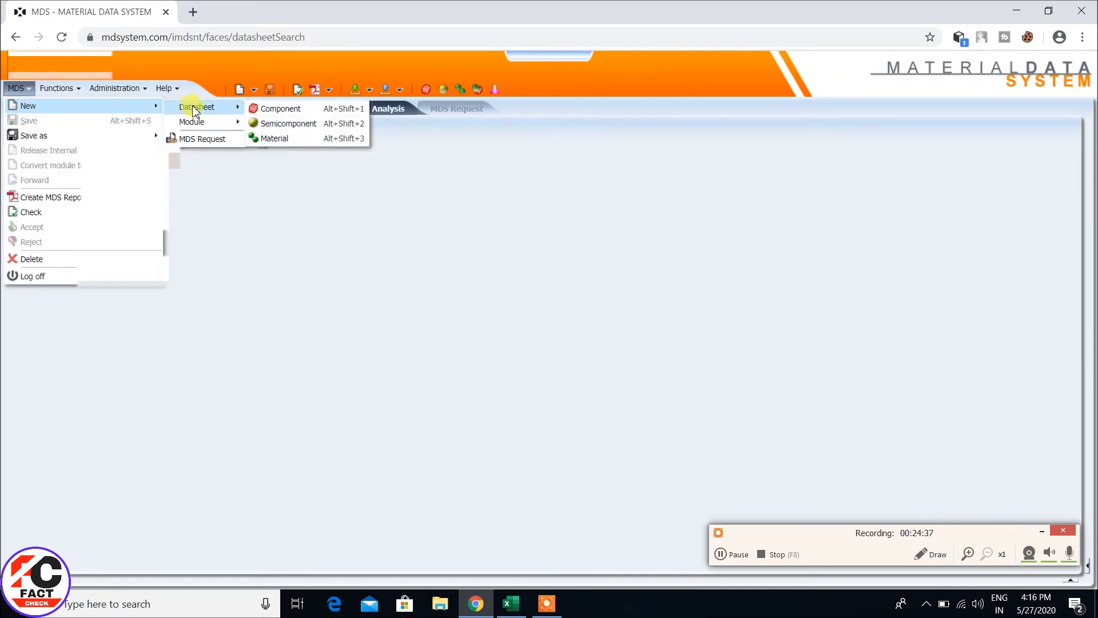
{"action": "left_click", "coordinate": [277, 137]}
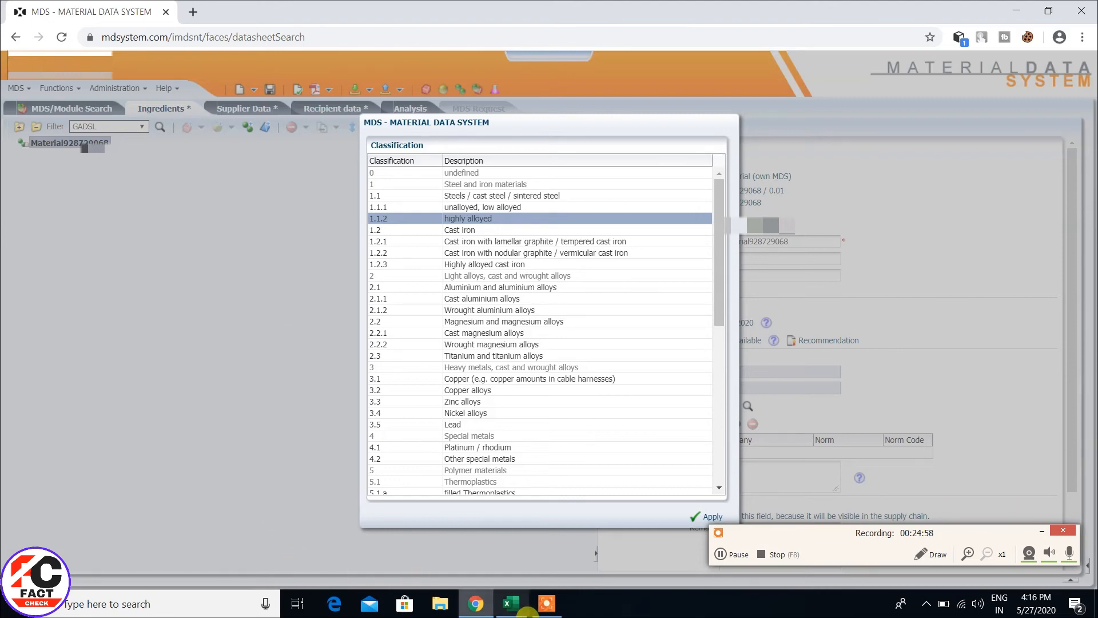
Review the Handle's ADC 12 material data in the Excel workbook, and in Chrome classify the new material as 2.1.1 Cast aluminium alloys
{"action": "left_click", "coordinate": [519, 610]}
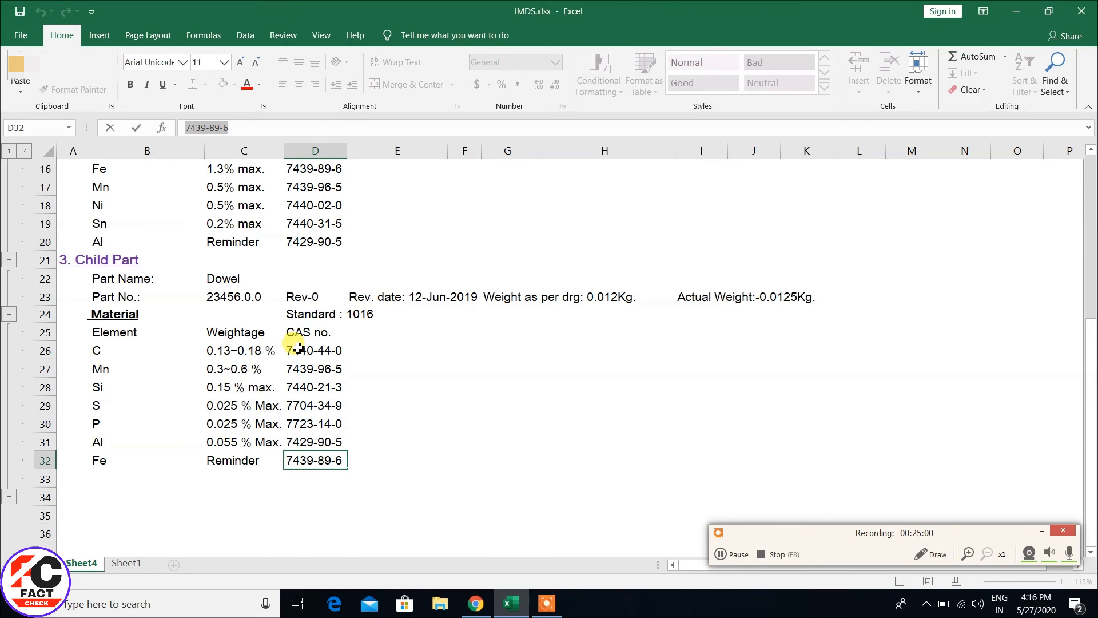
{"action": "scroll", "coordinate": [297, 340], "scroll_direction": "up", "scroll_amount": 3}
{"action": "scroll", "coordinate": [297, 347], "scroll_direction": "up", "scroll_amount": 2}
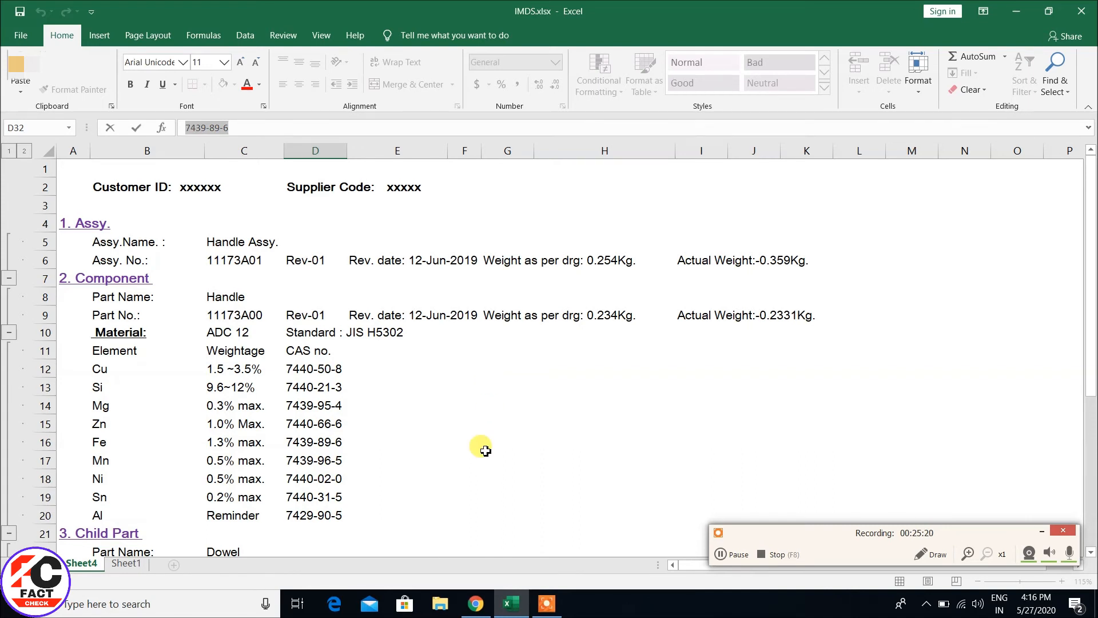
{"action": "mouse_move", "coordinate": [485, 606]}
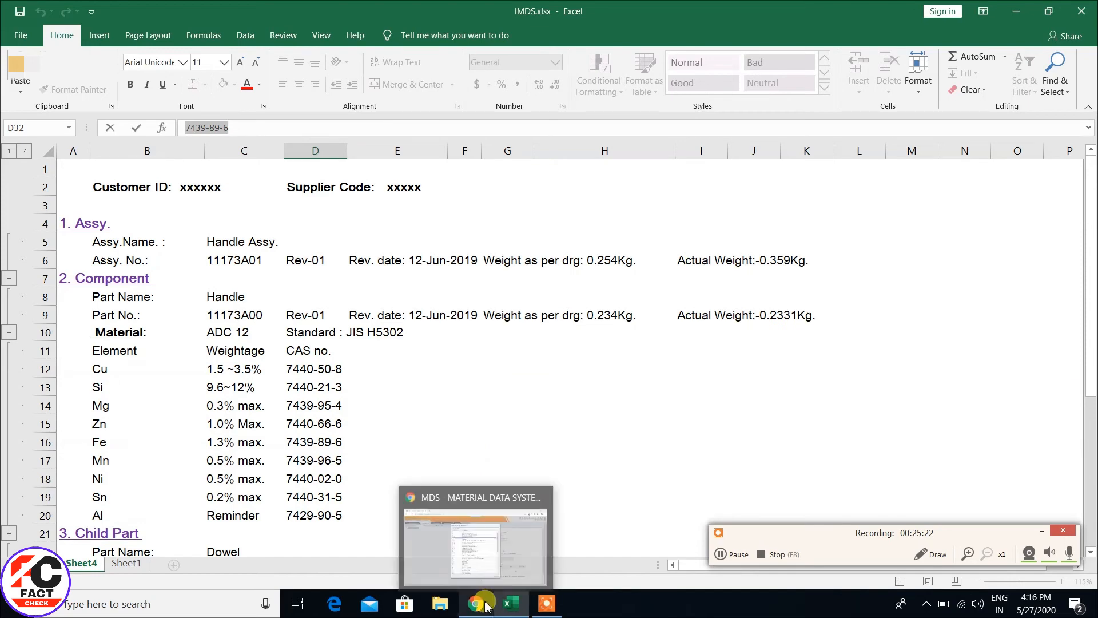
{"action": "left_click", "coordinate": [482, 606]}
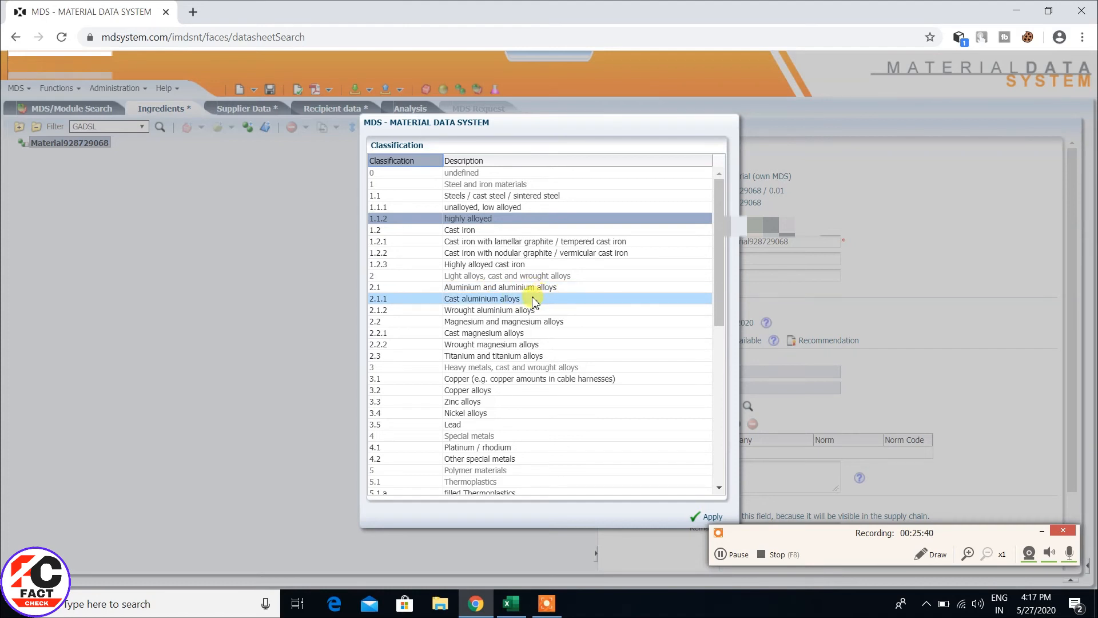
{"action": "left_click", "coordinate": [466, 299]}
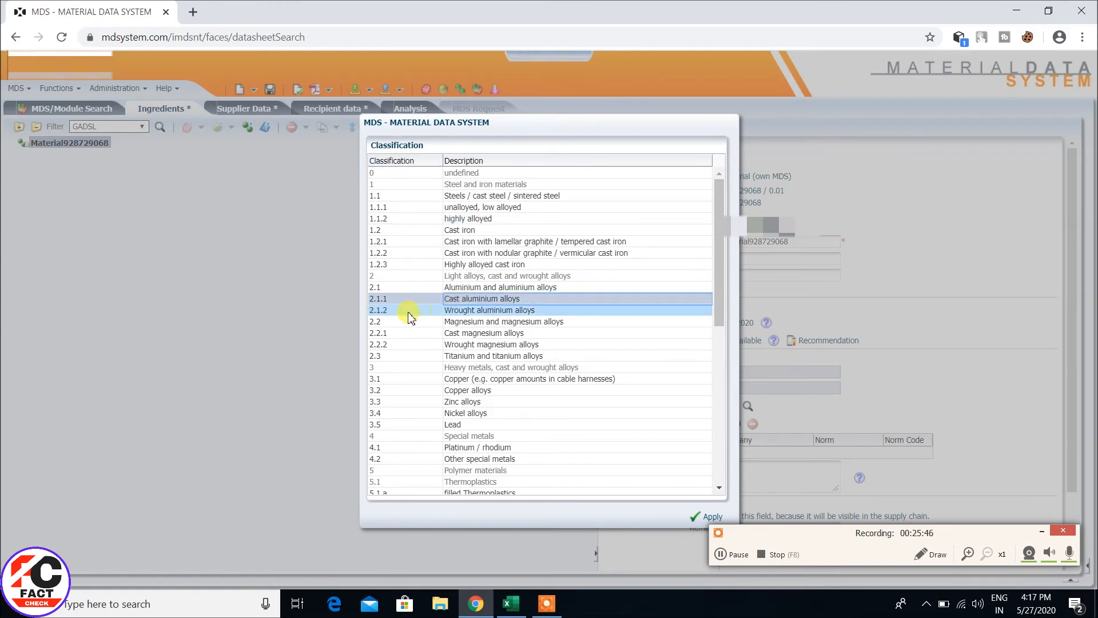
{"action": "left_click", "coordinate": [702, 517]}
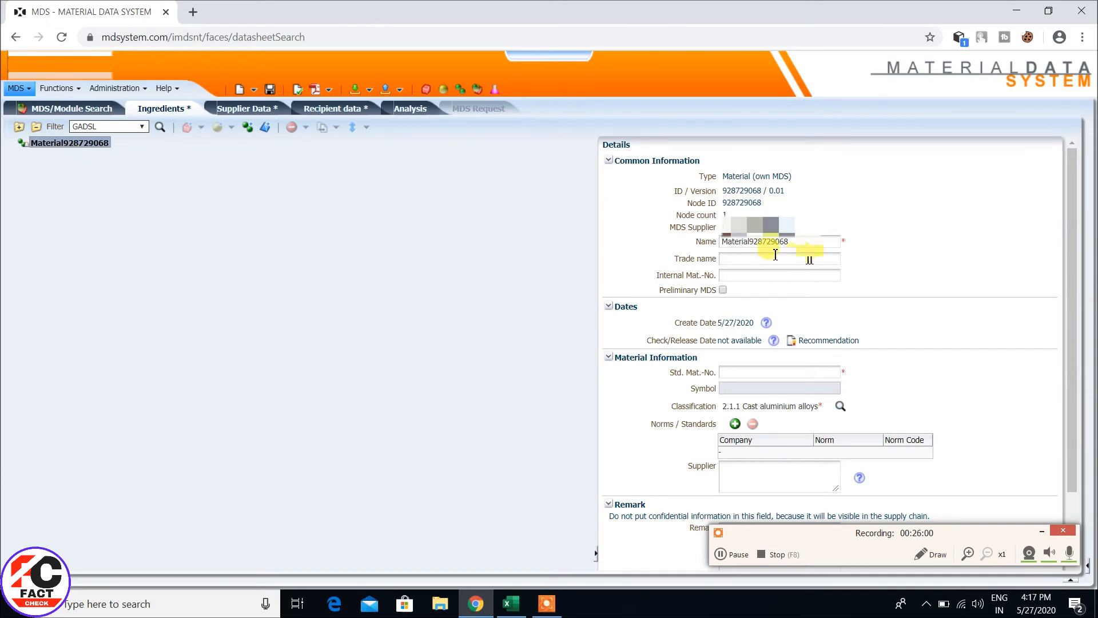
Name the material ADC12 and enter JIS H5302 as its standard material number, checking the standard against the Excel workbook
{"action": "left_click_drag", "start_coordinate": [791, 244], "coordinate": [702, 246]}
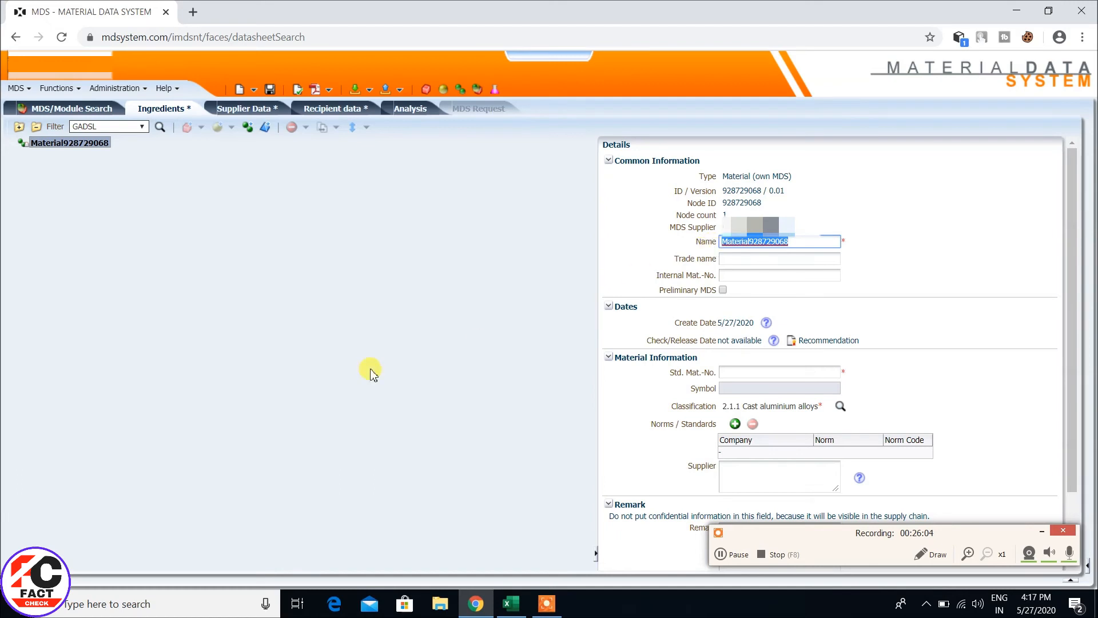
{"action": "type", "text": "ADC12"}
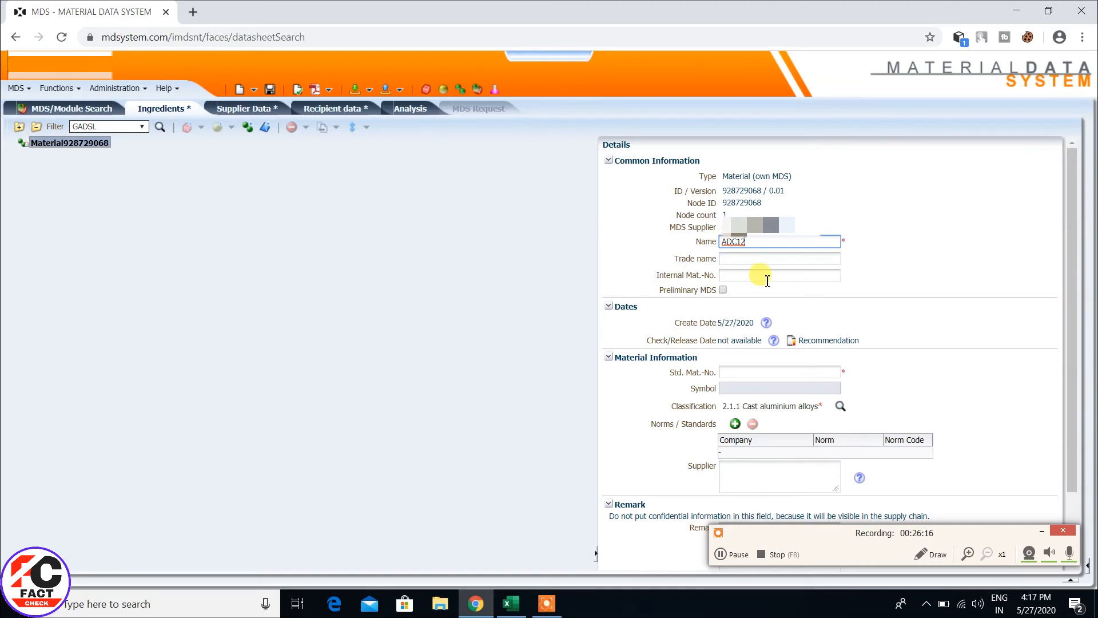
{"action": "left_click", "coordinate": [784, 261]}
{"action": "left_click", "coordinate": [740, 373]}
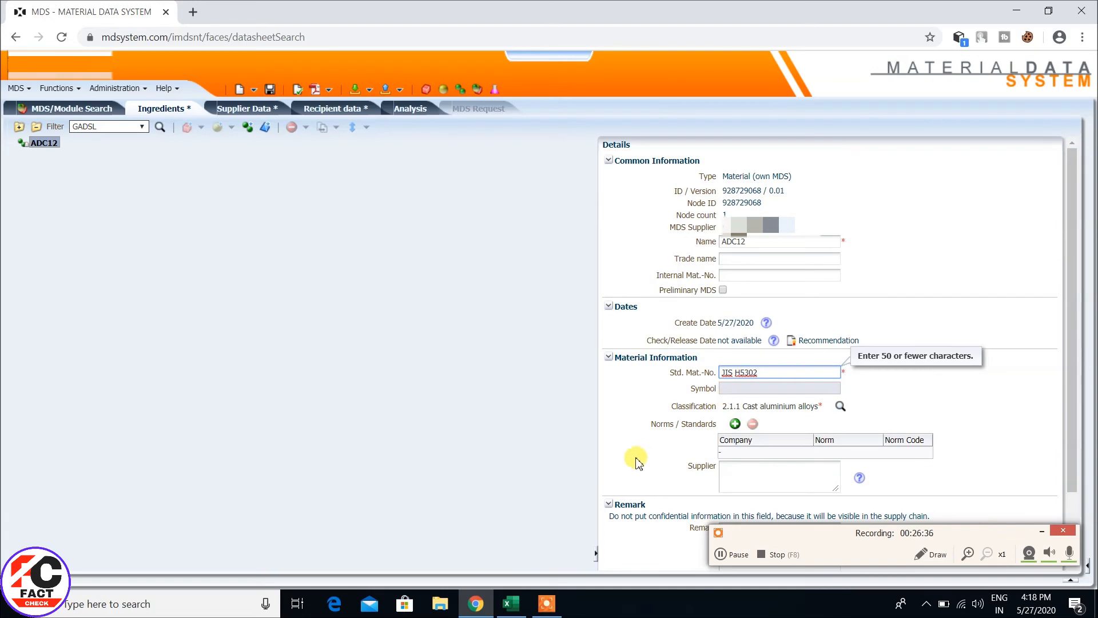
{"action": "left_click", "coordinate": [510, 604]}
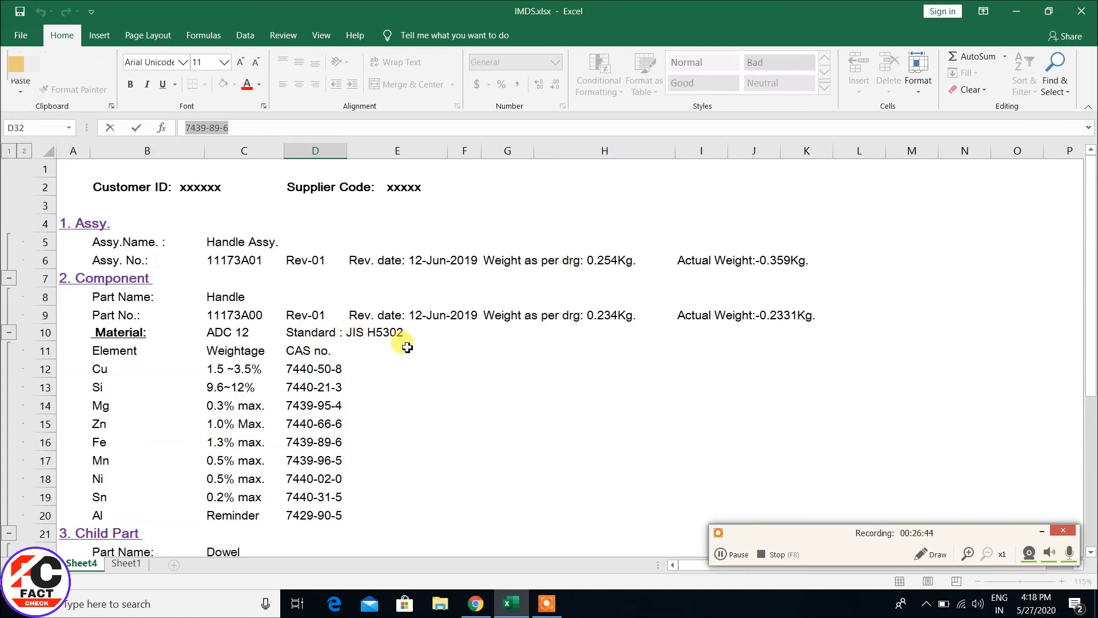
{"action": "left_click", "coordinate": [476, 603]}
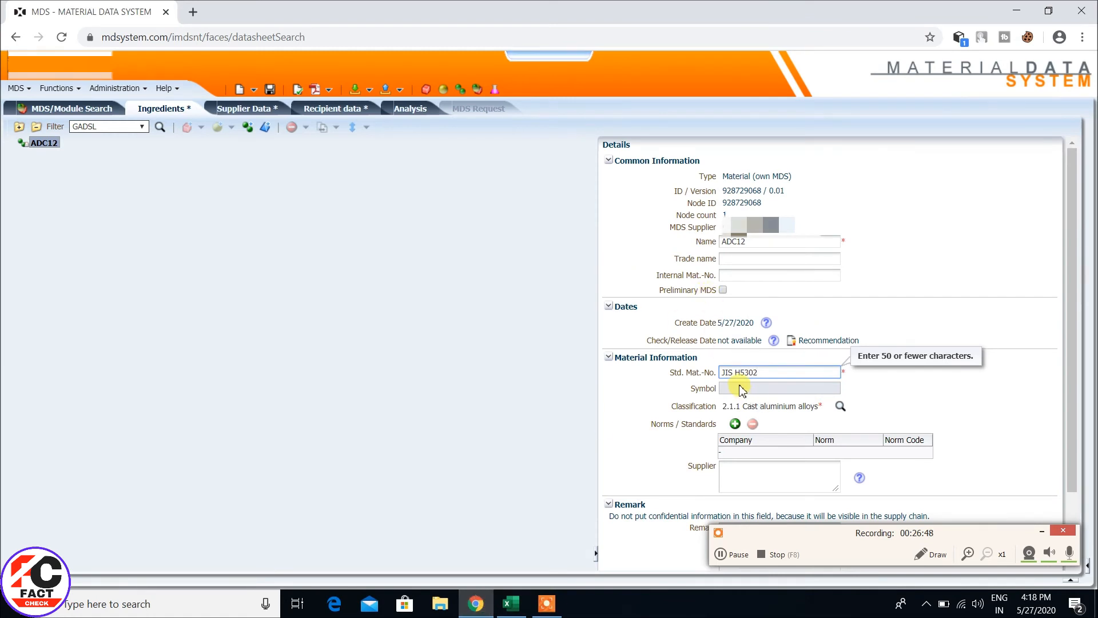
{"action": "left_click", "coordinate": [913, 404]}
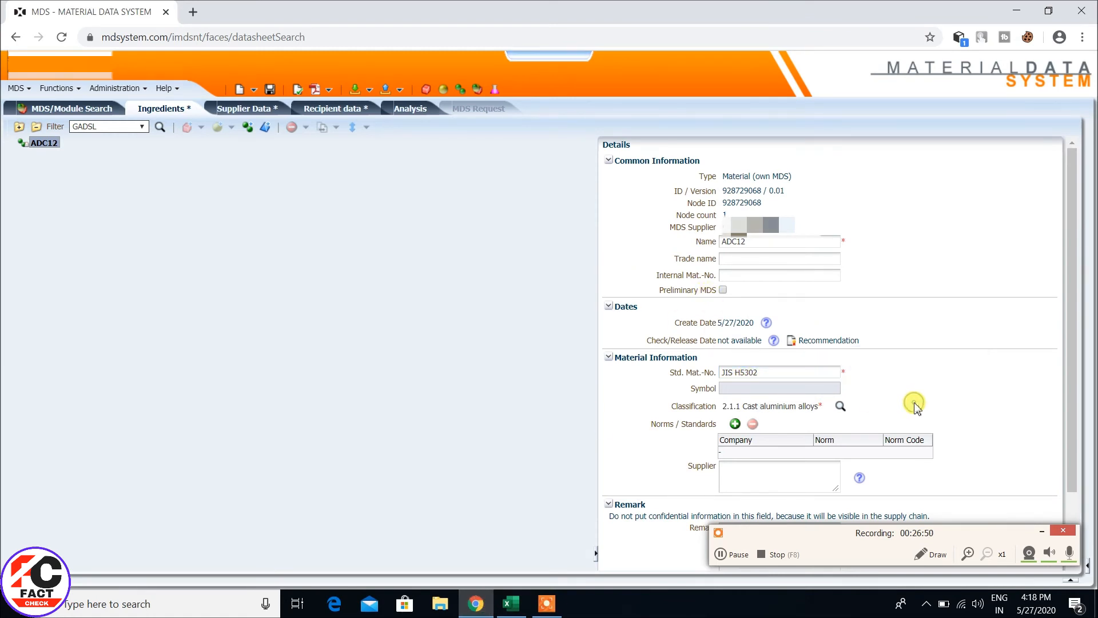
{"action": "scroll", "coordinate": [914, 405], "scroll_direction": "down", "scroll_amount": 1}
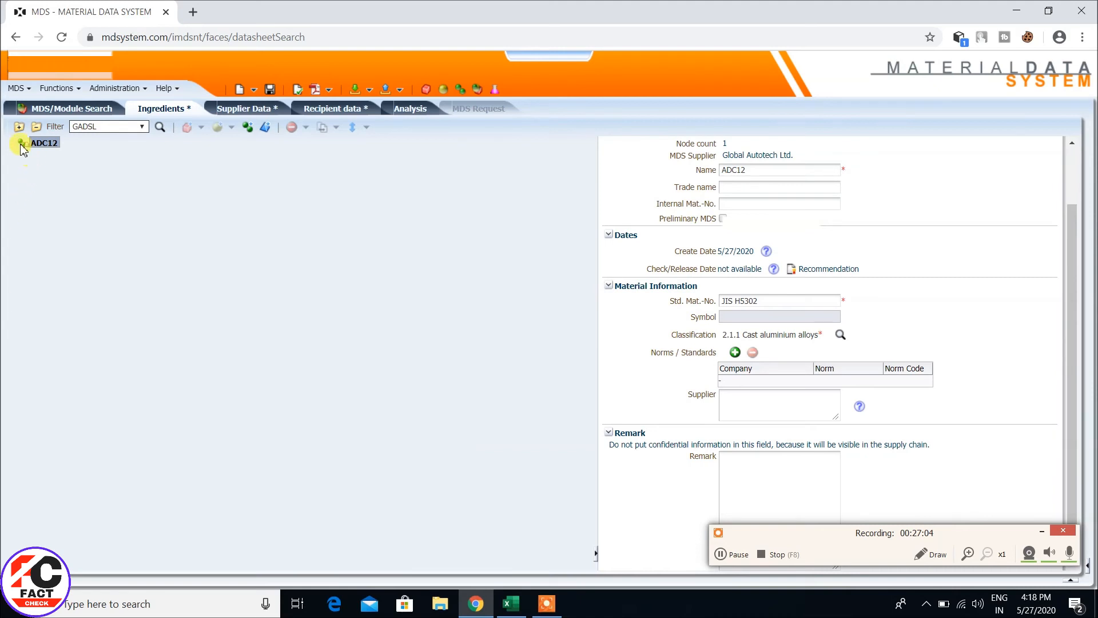
Open the basic substance search for ADC12 and copy the Cu CAS number 7440-50-8 from the Excel workbook
{"action": "left_click", "coordinate": [267, 127]}
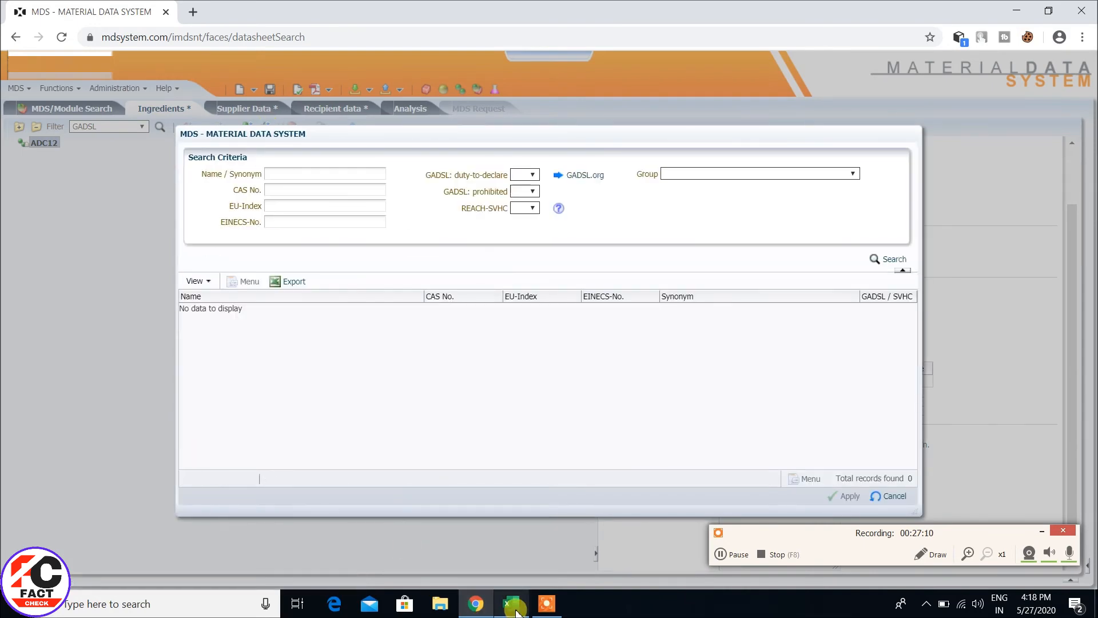
{"action": "mouse_move", "coordinate": [516, 611]}
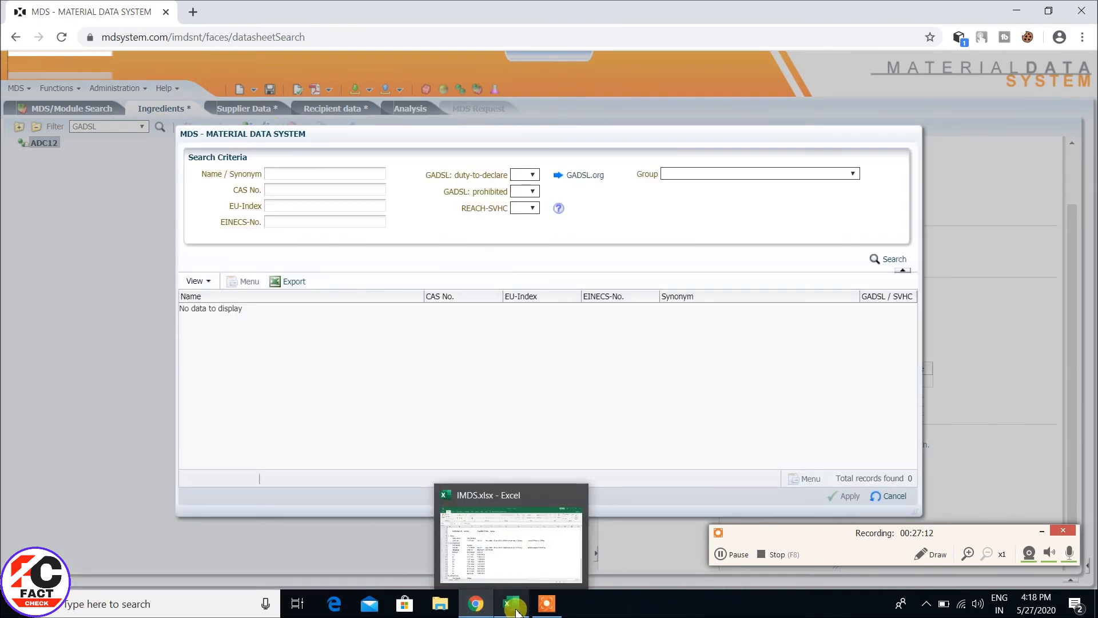
{"action": "left_click", "coordinate": [516, 611]}
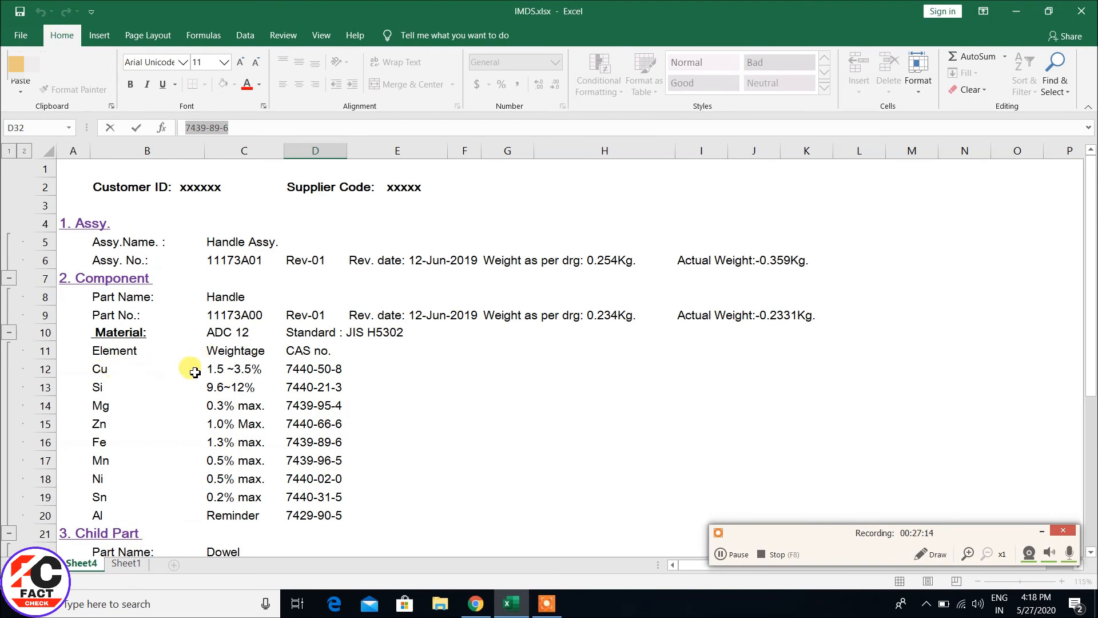
{"action": "left_click", "coordinate": [298, 368]}
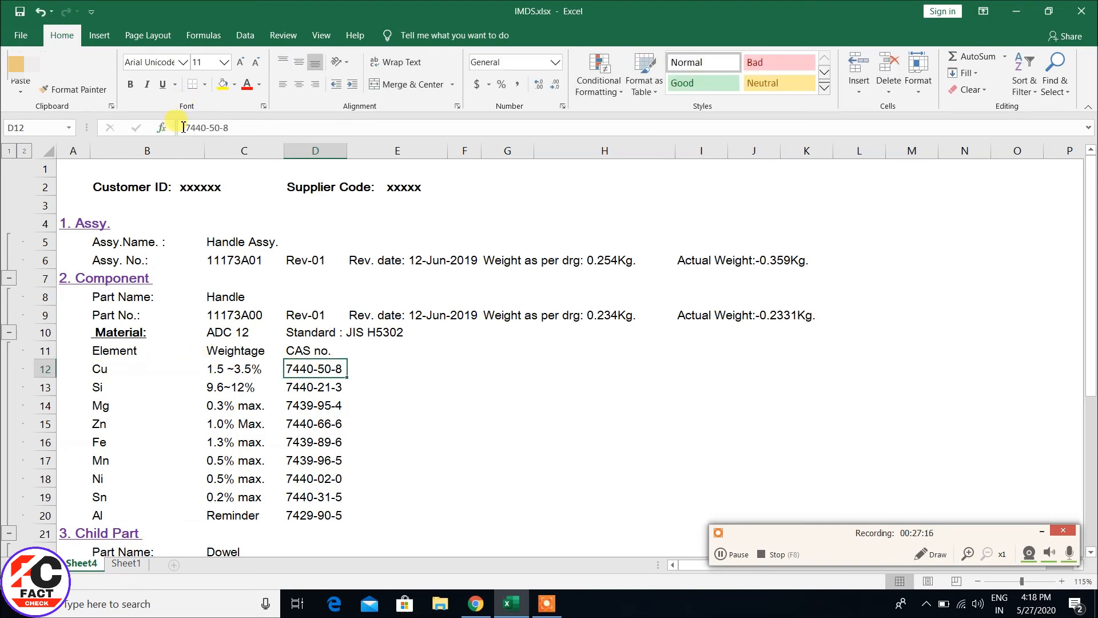
{"action": "left_click_drag", "start_coordinate": [186, 128], "coordinate": [355, 143]}
{"action": "key", "text": "ctrl+c"}
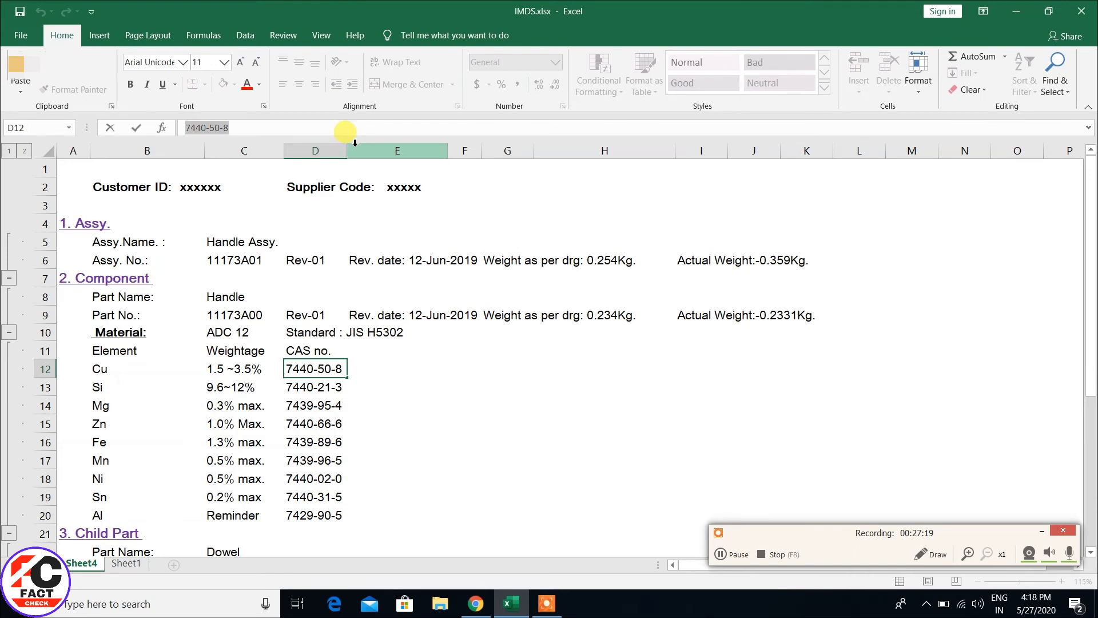
In IMDS in Chrome, search for CAS number 7440-50-8 and add Copper to material ADC12
{"action": "left_click", "coordinate": [475, 603]}
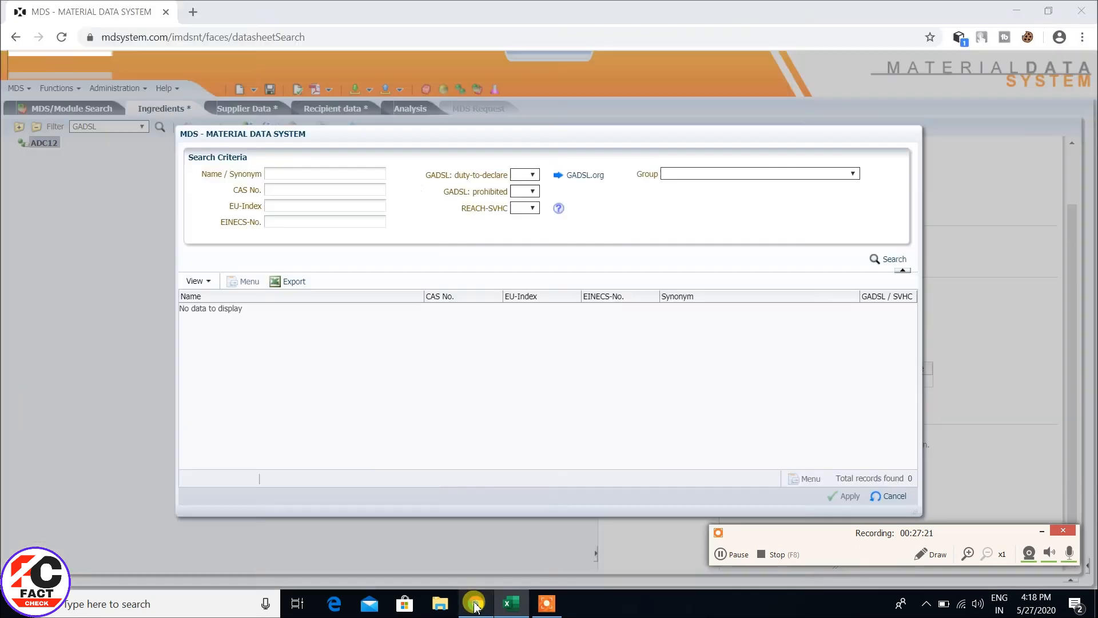
{"action": "left_click", "coordinate": [296, 194]}
{"action": "key", "text": "ctrl+v"}
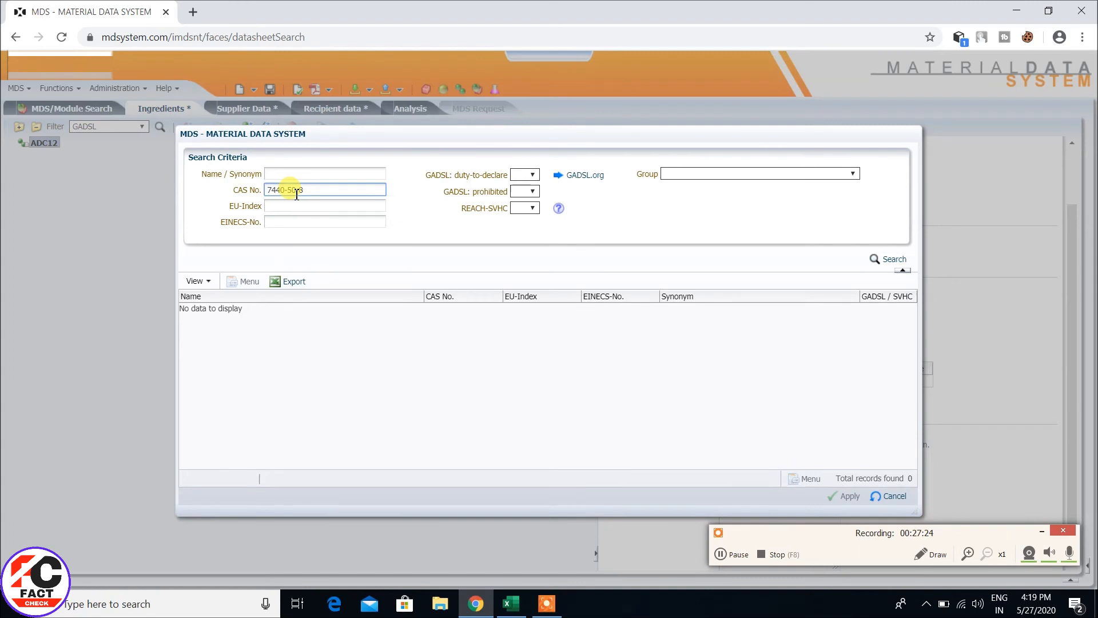
{"action": "left_click", "coordinate": [889, 260]}
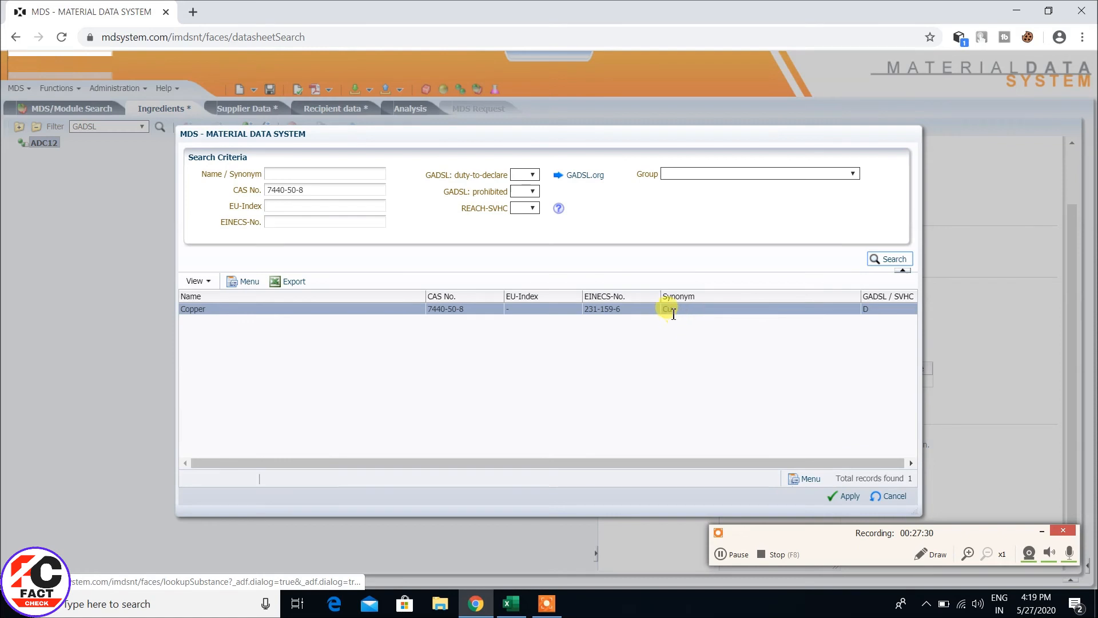
{"action": "left_click", "coordinate": [839, 499]}
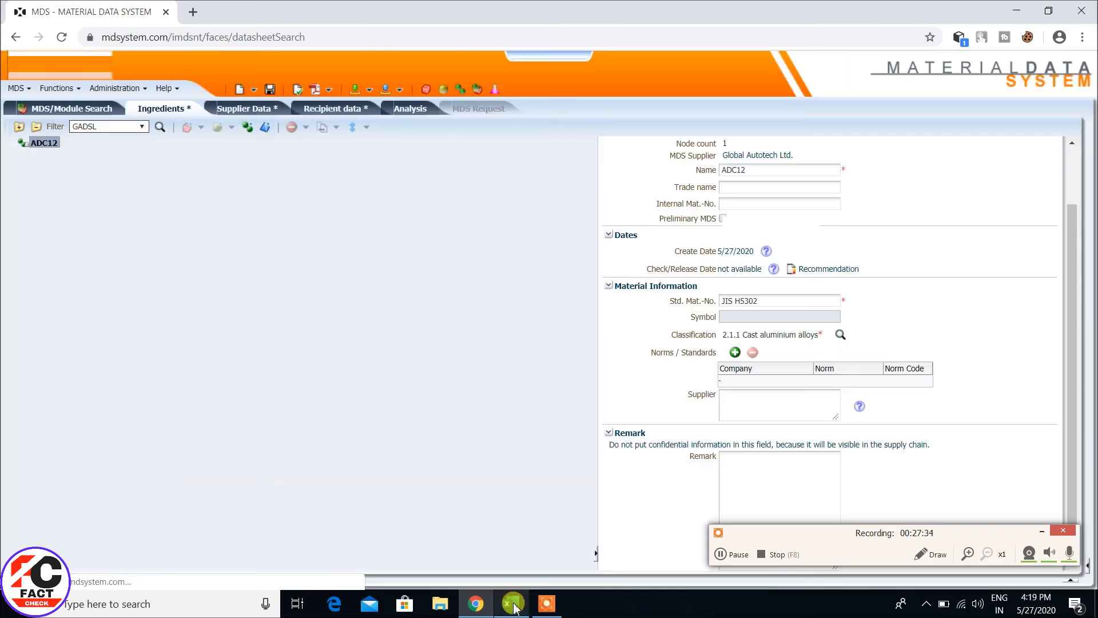
Check Copper's weightage in the Excel workbook and set its portion in IMDS in Chrome from 1.5 to 3.5 %
{"action": "mouse_move", "coordinate": [514, 604]}
{"action": "left_click", "coordinate": [511, 543]}
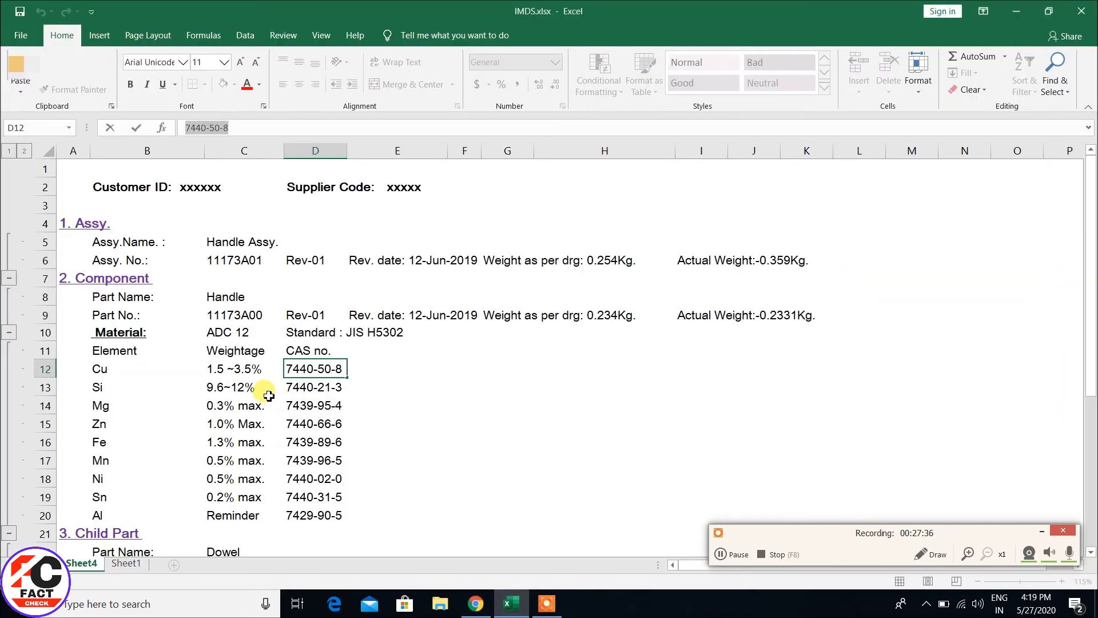
{"action": "left_click", "coordinate": [476, 602]}
{"action": "left_click", "coordinate": [733, 314]}
{"action": "left_click", "coordinate": [743, 325]}
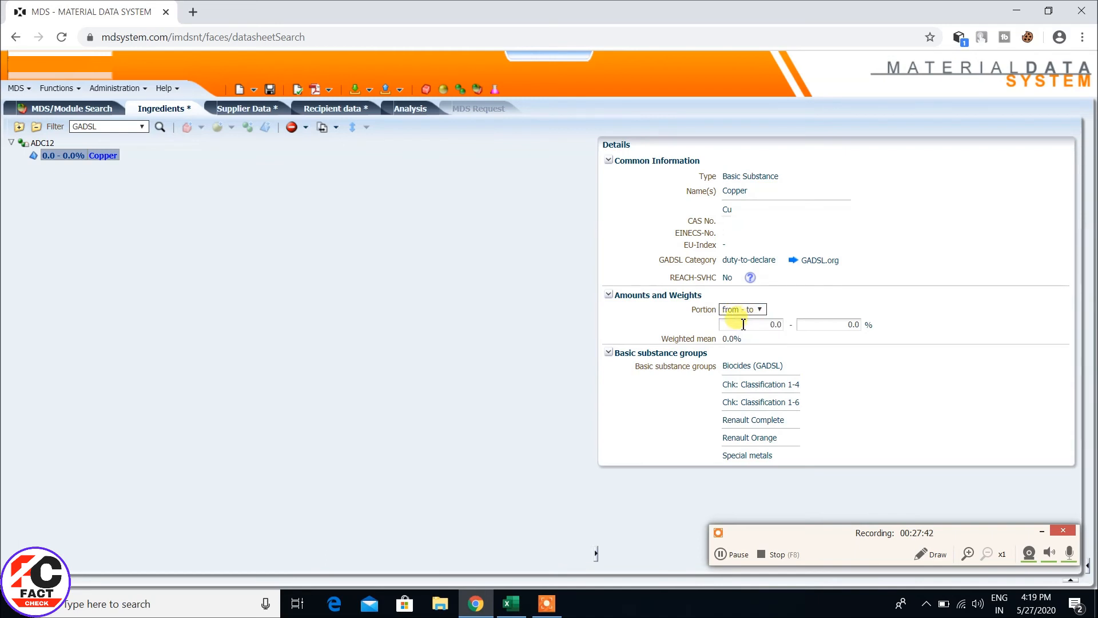
{"action": "left_click", "coordinate": [742, 324]}
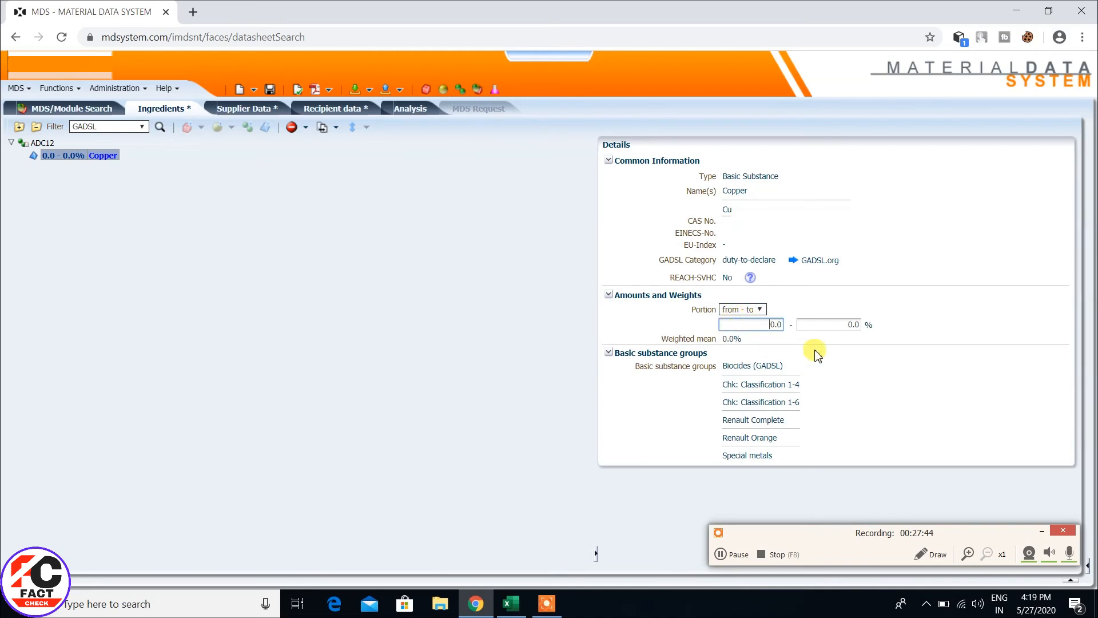
{"action": "type", "text": "1.5"}
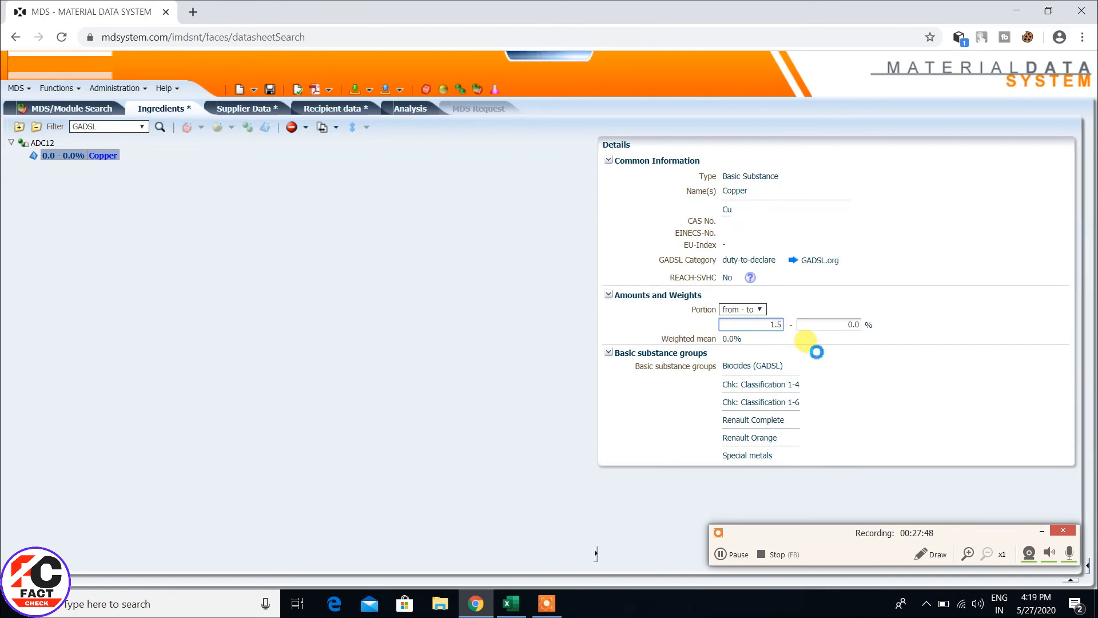
{"action": "left_click", "coordinate": [847, 325]}
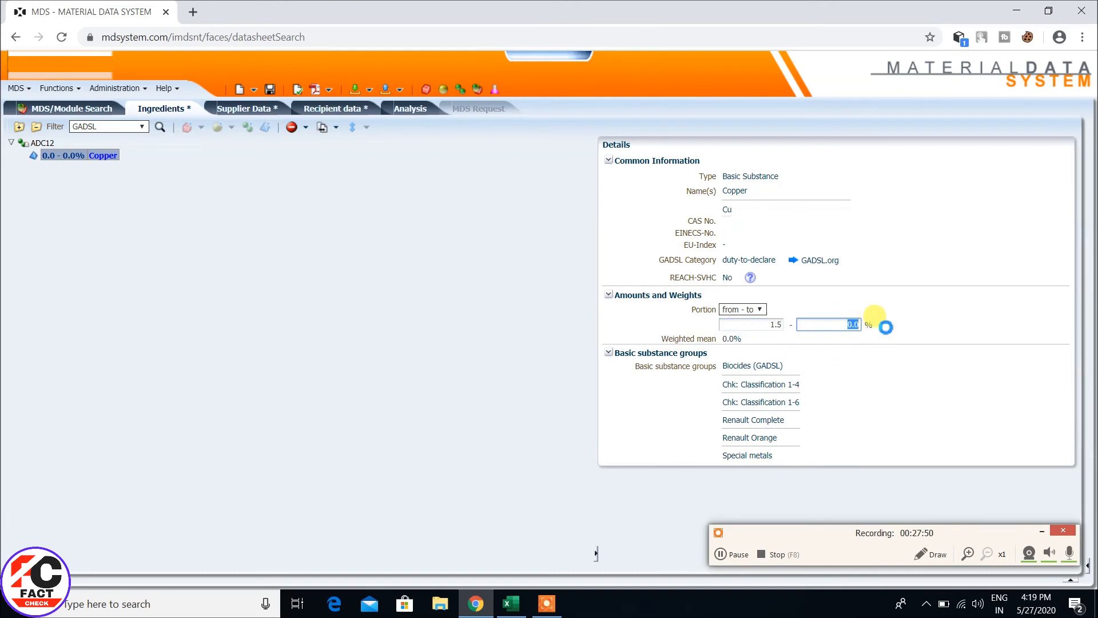
{"action": "type", "text": "3.5"}
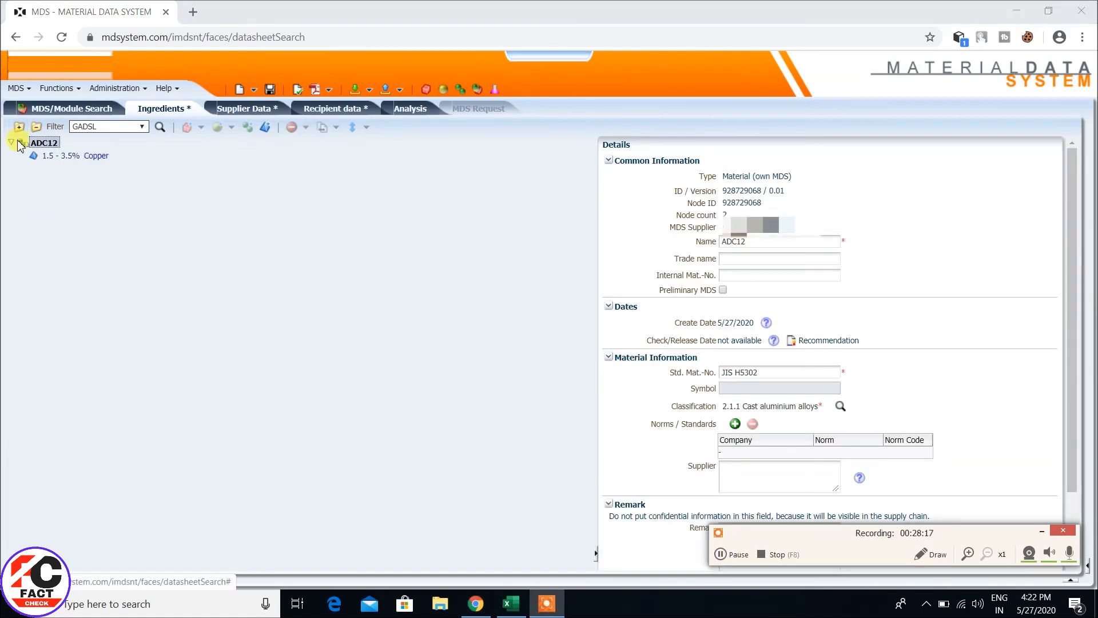
Open the basic substance search for ADC12 and copy the Si CAS number 7440-21-3 from the Excel workbook
{"action": "right_click", "coordinate": [21, 143]}
{"action": "mouse_move", "coordinate": [78, 158]}
{"action": "left_click", "coordinate": [172, 195]}
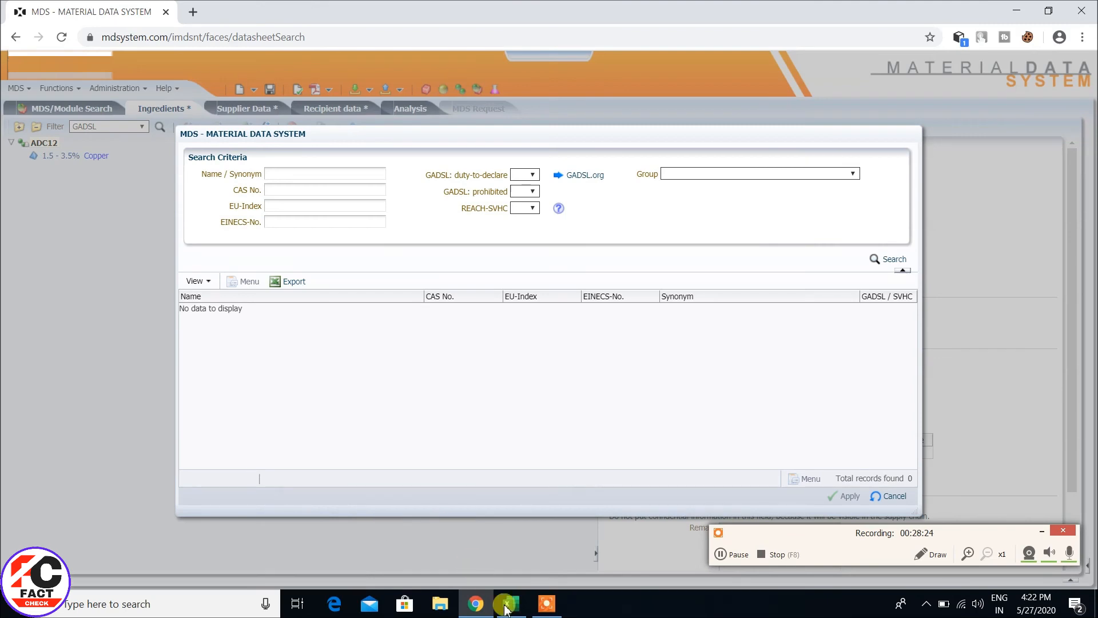
{"action": "left_click", "coordinate": [510, 604]}
{"action": "left_click", "coordinate": [312, 387]}
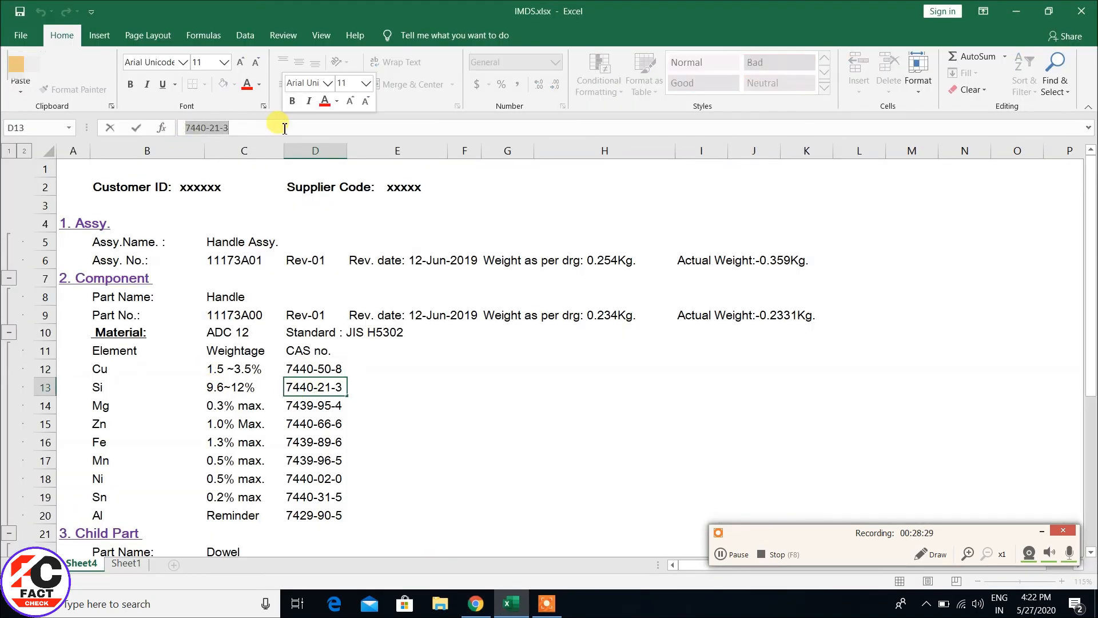
In IMDS in Chrome, search for CAS number 7440-21-3 and add Silicon to material ADC12
{"action": "left_click", "coordinate": [475, 603]}
{"action": "left_click", "coordinate": [273, 190]}
{"action": "type", "text": "7440-21-3"}
{"action": "left_click", "coordinate": [890, 259]}
{"action": "left_click", "coordinate": [849, 496]}
Set Silicon's portion in ADC12 from 9.6 to 12 %
{"action": "left_click", "coordinate": [780, 324]}
{"action": "key", "text": "Tab"}
{"action": "type", "text": "12"}
{"action": "left_click", "coordinate": [890, 383]}
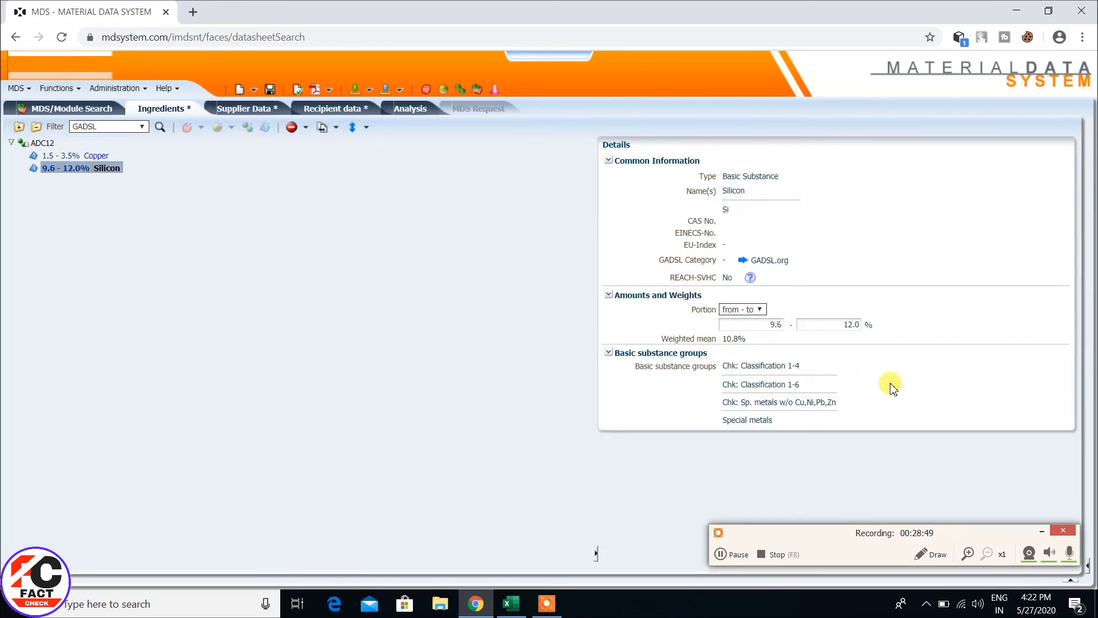
Open the basic substance search for ADC12 and copy the Mg CAS number 7439-95-4 from the Excel workbook
{"action": "left_click", "coordinate": [27, 143]}
{"action": "right_click", "coordinate": [27, 143]}
{"action": "mouse_move", "coordinate": [38, 150]}
{"action": "left_click", "coordinate": [169, 194]}
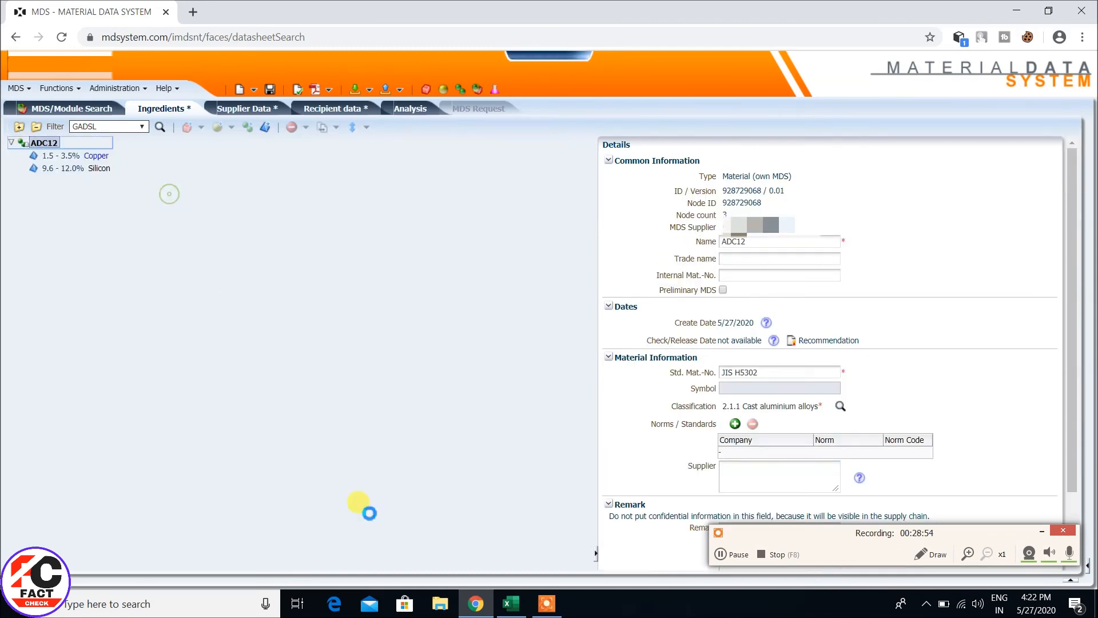
{"action": "left_click", "coordinate": [510, 604]}
{"action": "left_click", "coordinate": [310, 402]}
{"action": "left_click_drag", "start_coordinate": [182, 127], "coordinate": [286, 129]}
{"action": "key", "text": "ctrl+c"}
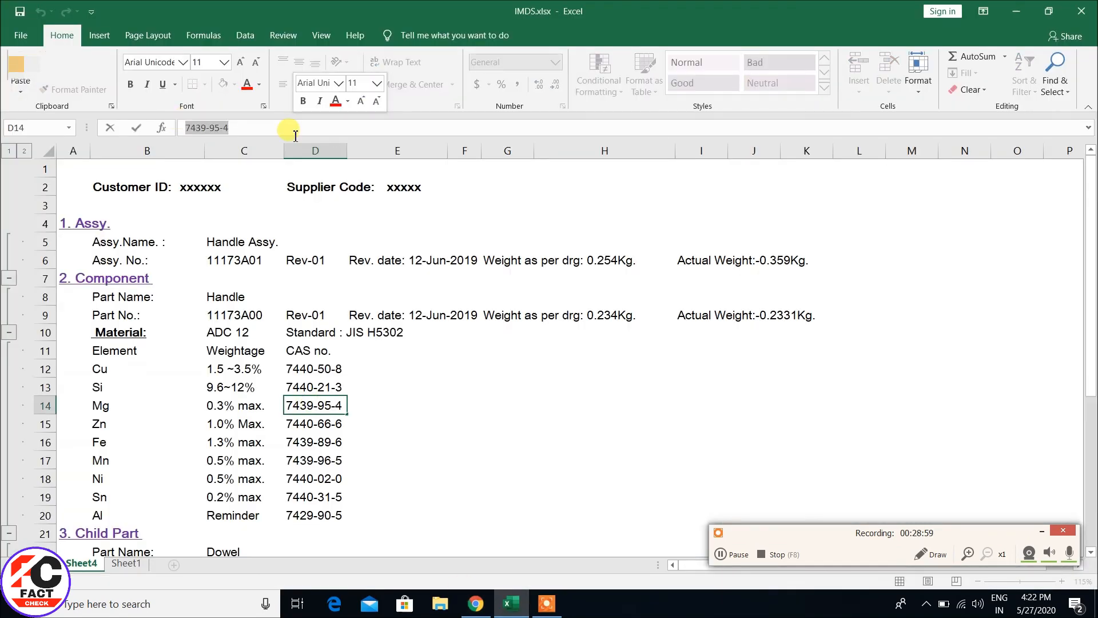
In IMDS in Chrome, search for CAS number 7439-95-4 and add Magnesium (metal) to material ADC12
{"action": "mouse_move", "coordinate": [478, 609]}
{"action": "left_click", "coordinate": [475, 540]}
{"action": "left_click", "coordinate": [271, 190]}
{"action": "key", "text": "ctrl+v"}
{"action": "left_click", "coordinate": [890, 258]}
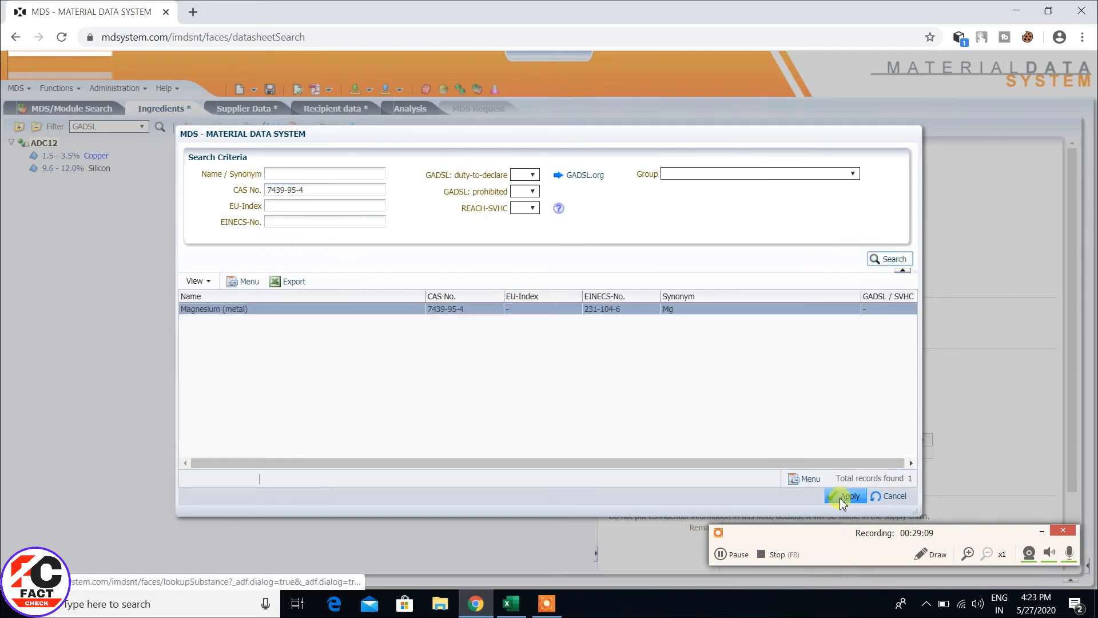
{"action": "left_click", "coordinate": [844, 495]}
Change Magnesium's portion type to Fix and set it to 0.3 %
{"action": "left_click", "coordinate": [754, 316]}
{"action": "left_click", "coordinate": [735, 319]}
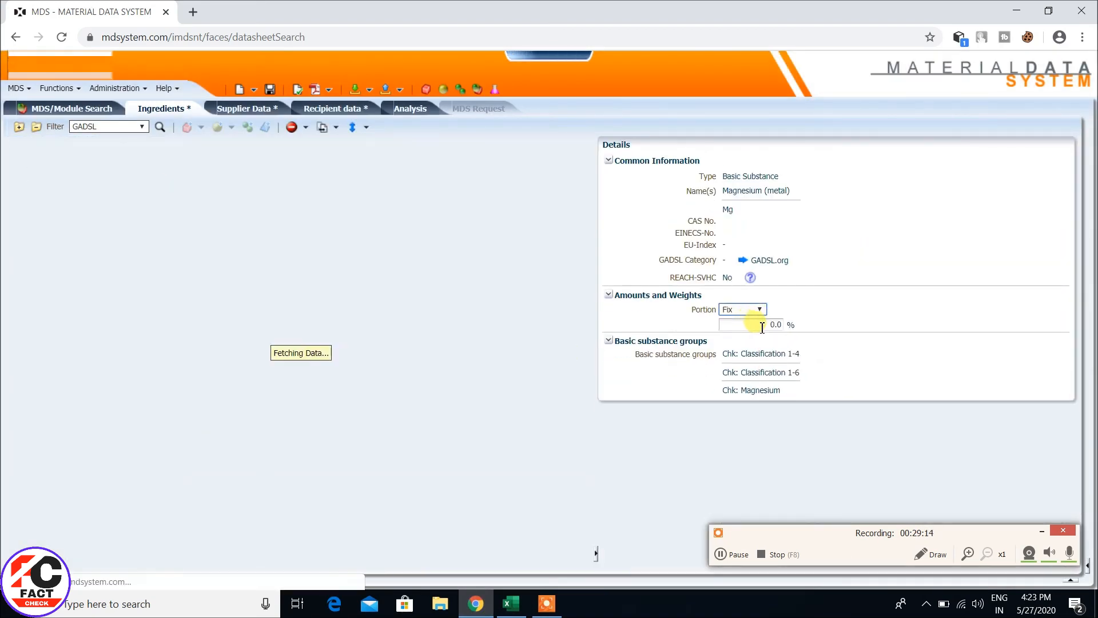
{"action": "type", "text": "0.3"}
Open the basic substance search for ADC12 and copy the Zn CAS number 7440-66-6 from the Excel workbook
{"action": "left_click", "coordinate": [26, 143]}
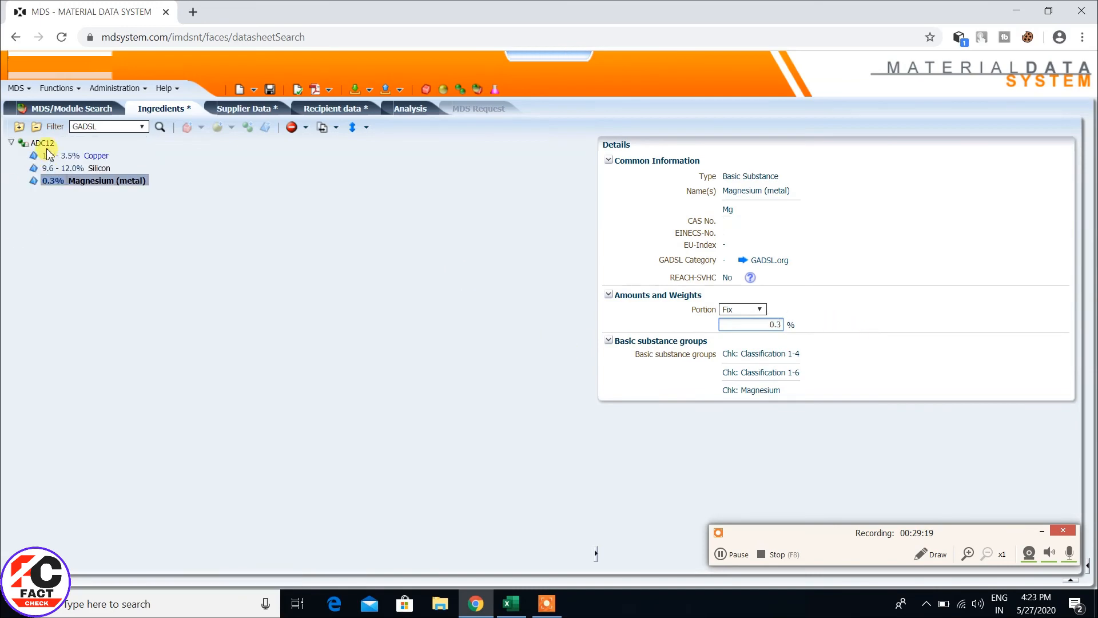
{"action": "right_click", "coordinate": [27, 142]}
{"action": "mouse_move", "coordinate": [39, 151]}
{"action": "left_click", "coordinate": [187, 196]}
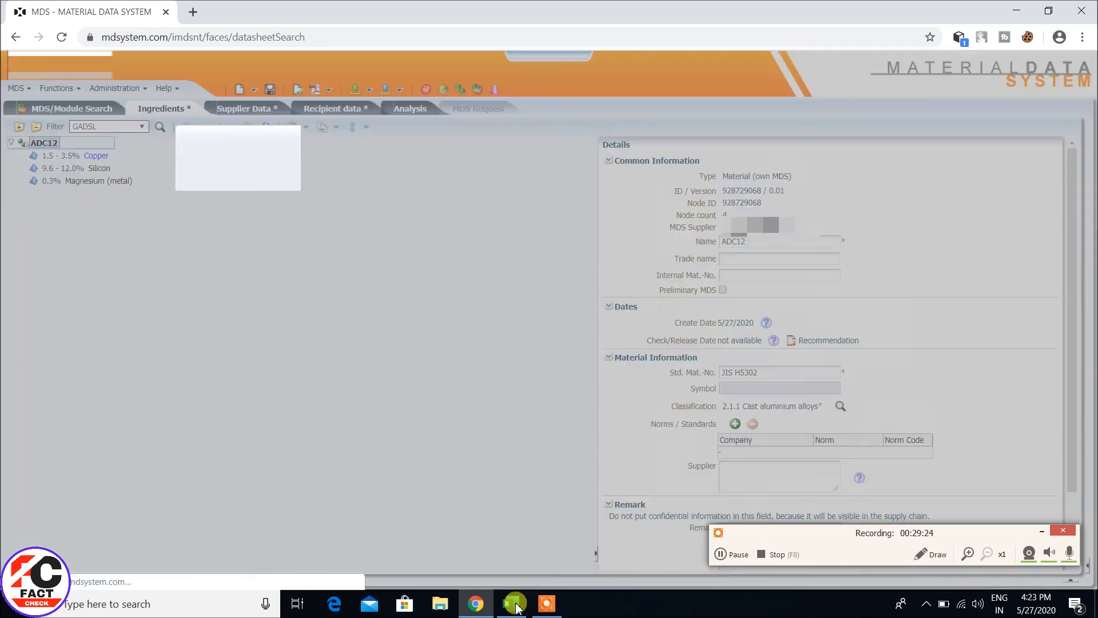
{"action": "left_click", "coordinate": [512, 603]}
{"action": "left_click", "coordinate": [325, 427]}
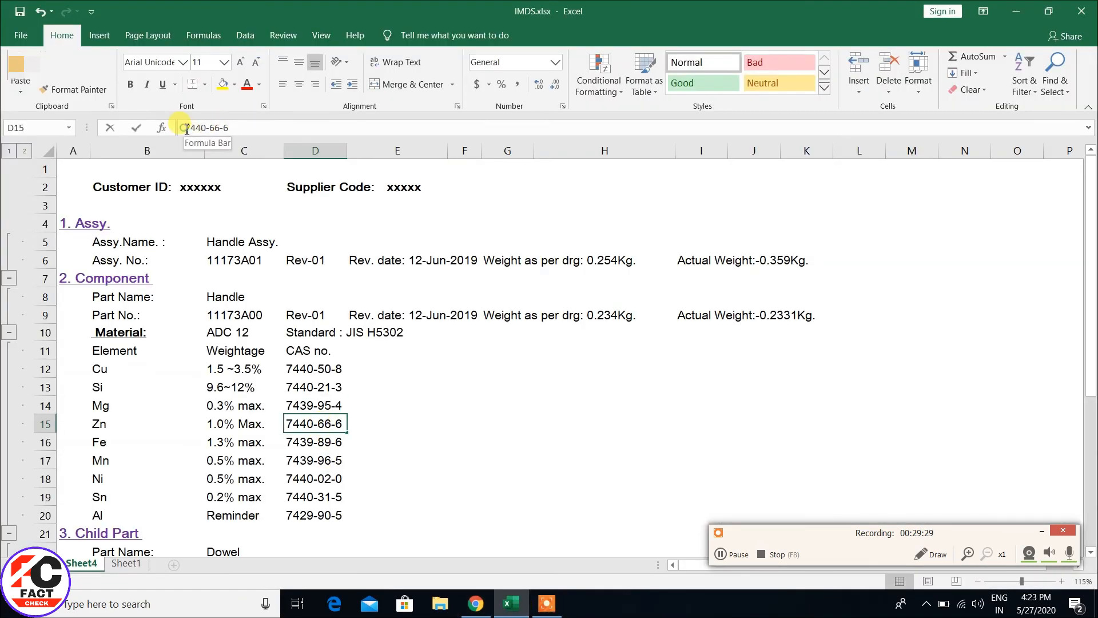
In IMDS in Chrome, search for CAS number 7440-66-6 and add Zinc (metal) to material ADC12
{"action": "left_click", "coordinate": [475, 603]}
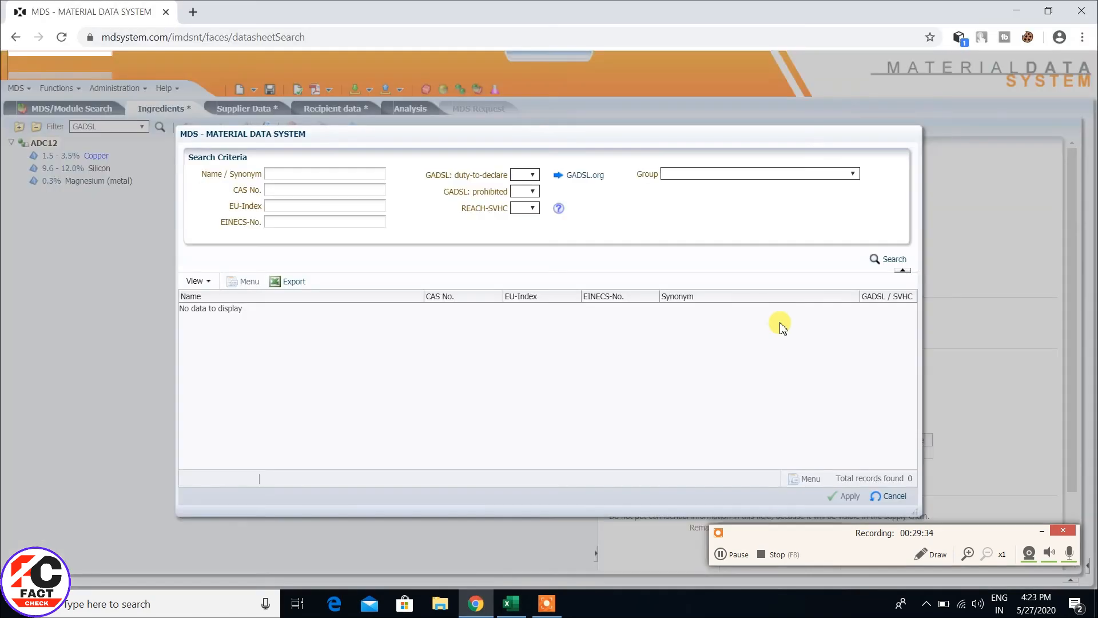
{"action": "left_click", "coordinate": [271, 192]}
{"action": "type", "text": "7440-66-6"}
{"action": "left_click", "coordinate": [892, 259]}
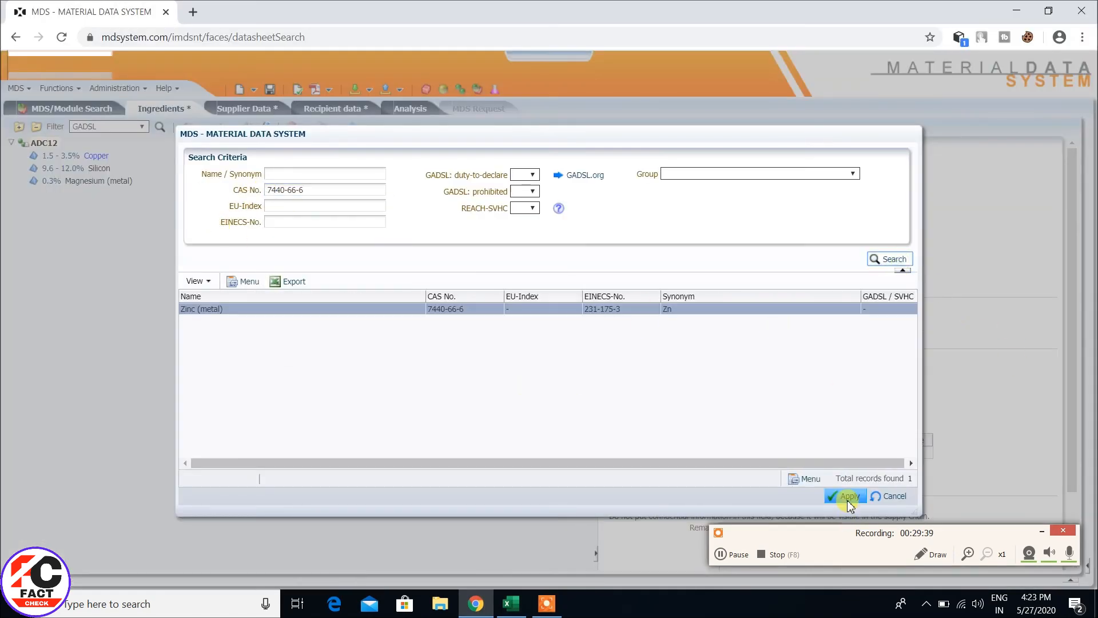
{"action": "left_click", "coordinate": [848, 497]}
Change Zinc's portion type to Fix and set it to 1.0 %
{"action": "left_click", "coordinate": [757, 309]}
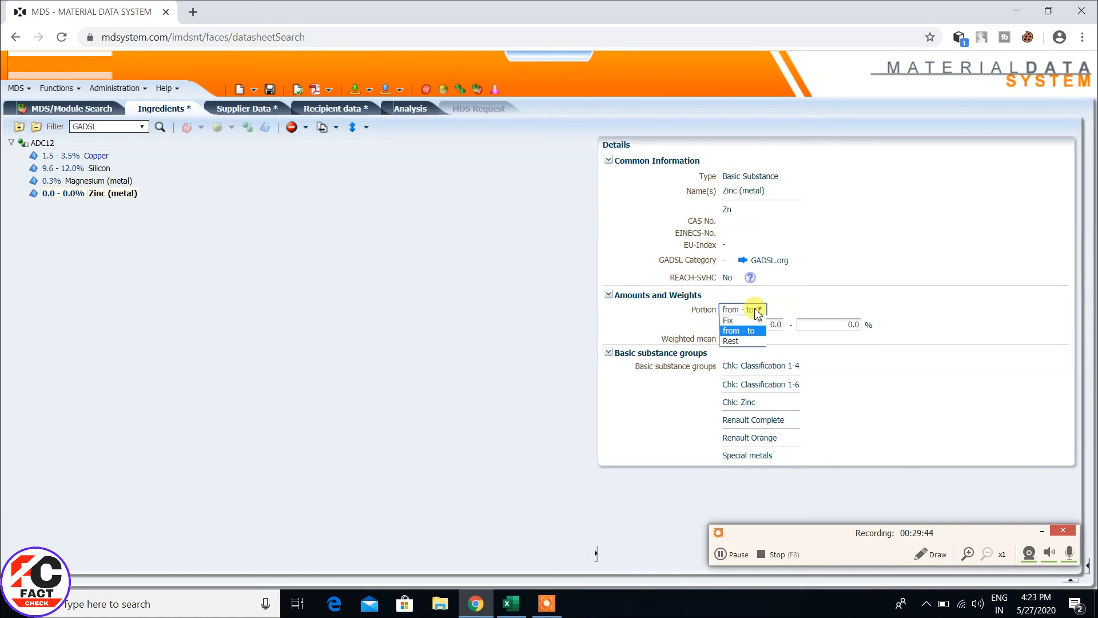
{"action": "left_click", "coordinate": [746, 318]}
{"action": "left_click", "coordinate": [765, 324]}
{"action": "key", "text": "Return"}
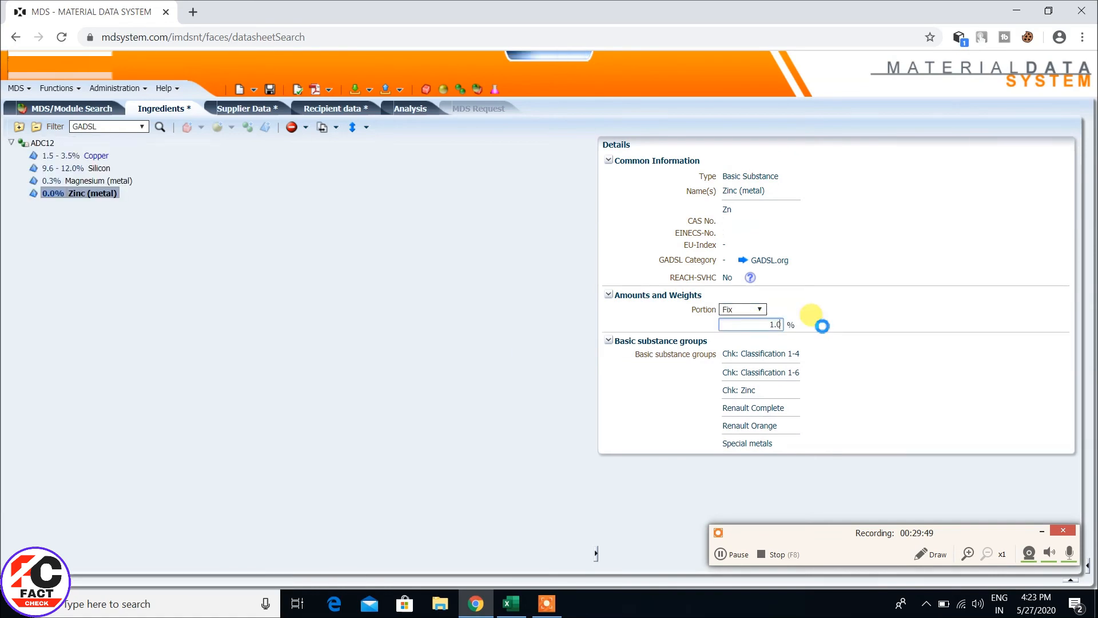
Open the basic substance search for ADC12 and copy the Fe CAS number 7439-89-6 from the Excel workbook
{"action": "left_click", "coordinate": [30, 145]}
{"action": "right_click", "coordinate": [32, 146]}
{"action": "mouse_move", "coordinate": [69, 153]}
{"action": "left_click", "coordinate": [200, 199]}
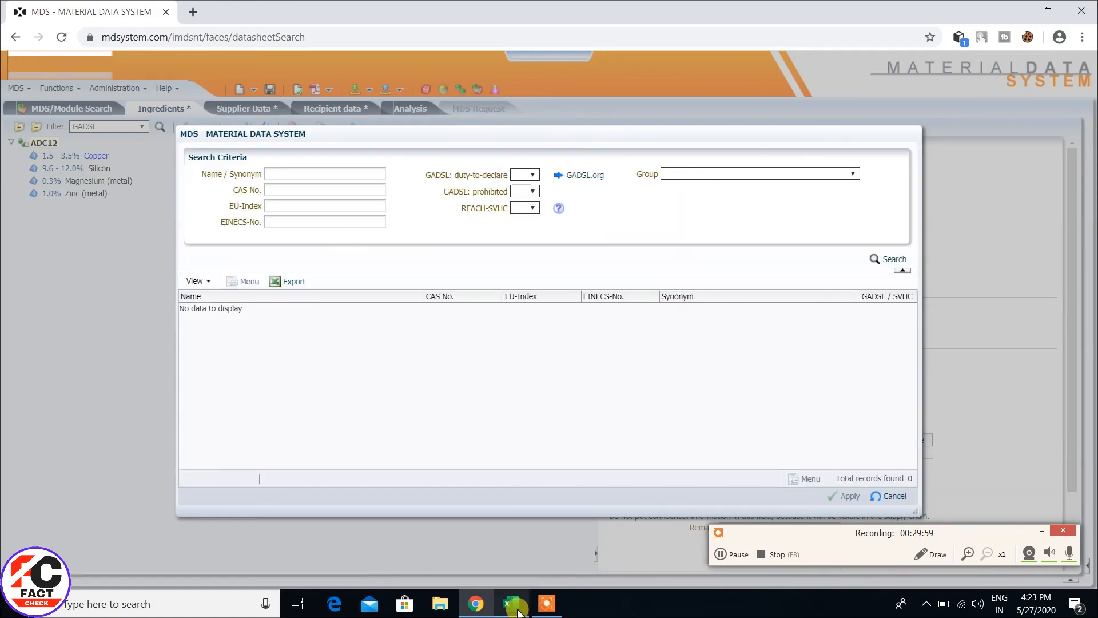
{"action": "left_click", "coordinate": [511, 603]}
{"action": "left_click_drag", "start_coordinate": [182, 128], "coordinate": [289, 130]}
{"action": "key", "text": "ctrl+c"}
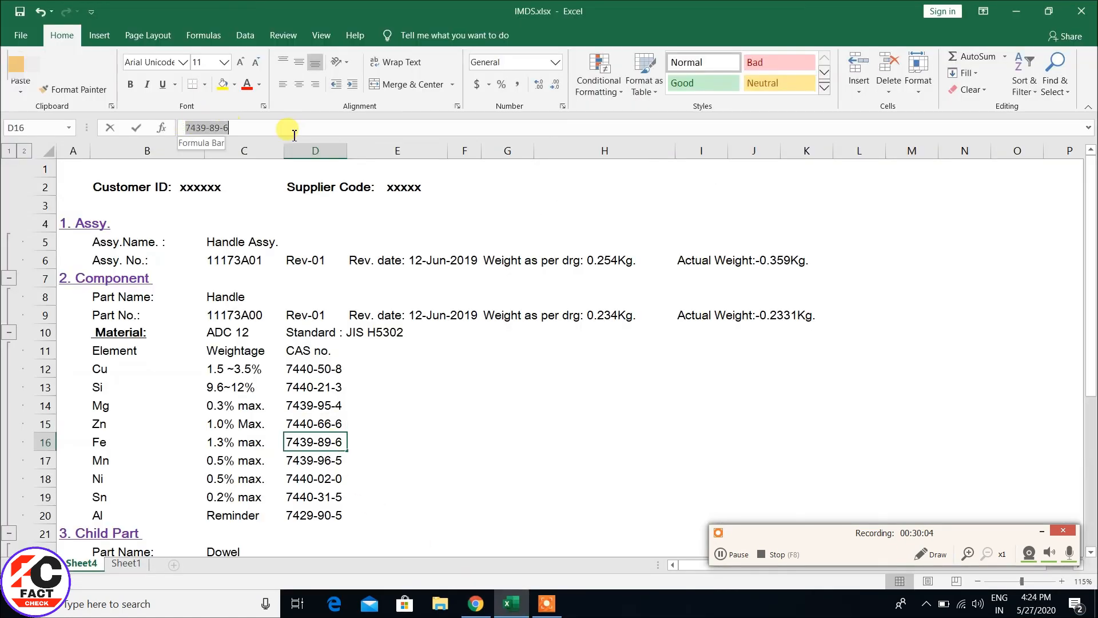
In IMDS in Chrome, search for CAS number 7439-89-6 and add Iron to material ADC12
{"action": "left_click", "coordinate": [476, 604]}
{"action": "left_click", "coordinate": [307, 191]}
{"action": "key", "text": "ctrl+v"}
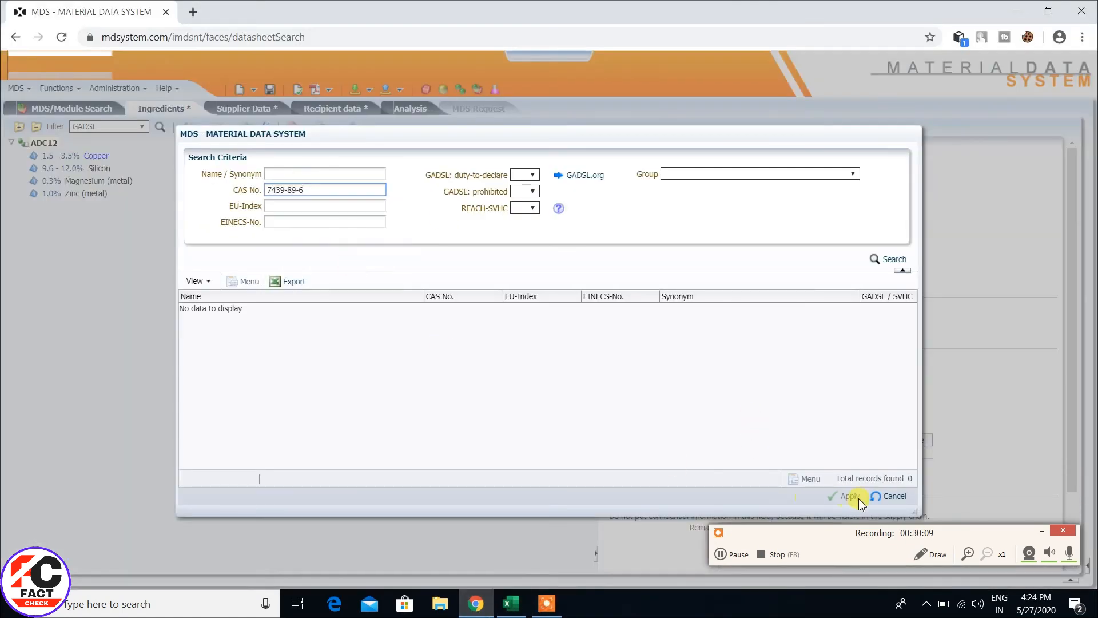
{"action": "left_click", "coordinate": [889, 259]}
{"action": "left_click", "coordinate": [829, 309]}
{"action": "left_click", "coordinate": [849, 496]}
Change Iron's portion type to Fix and set it to 1.3 %
{"action": "left_click", "coordinate": [744, 309]}
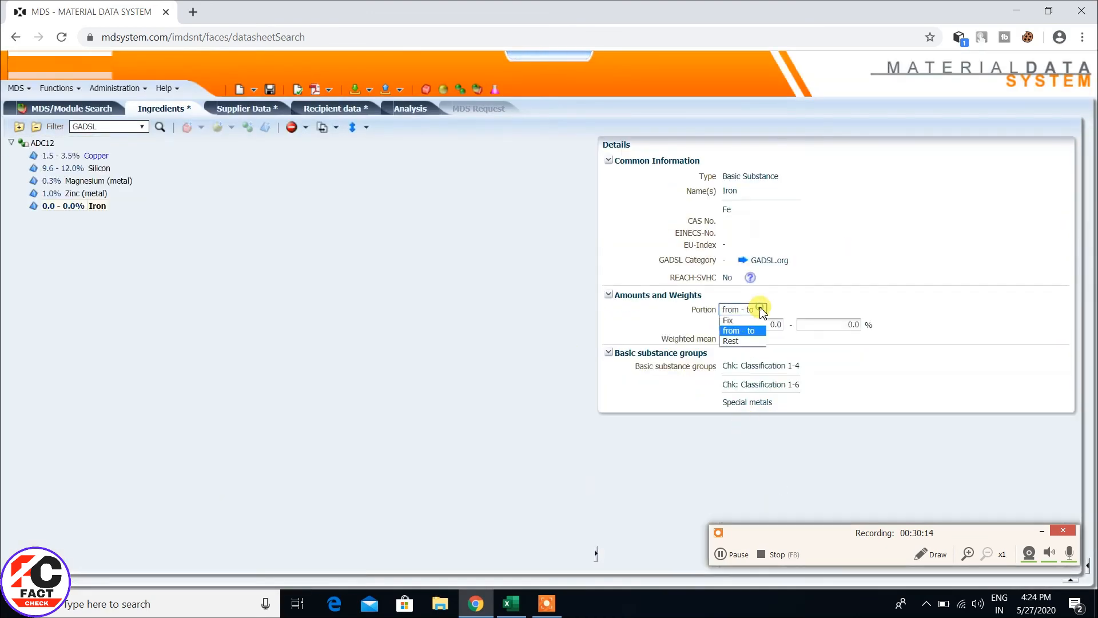
{"action": "left_click", "coordinate": [740, 324]}
{"action": "type", "text": "1.3"}
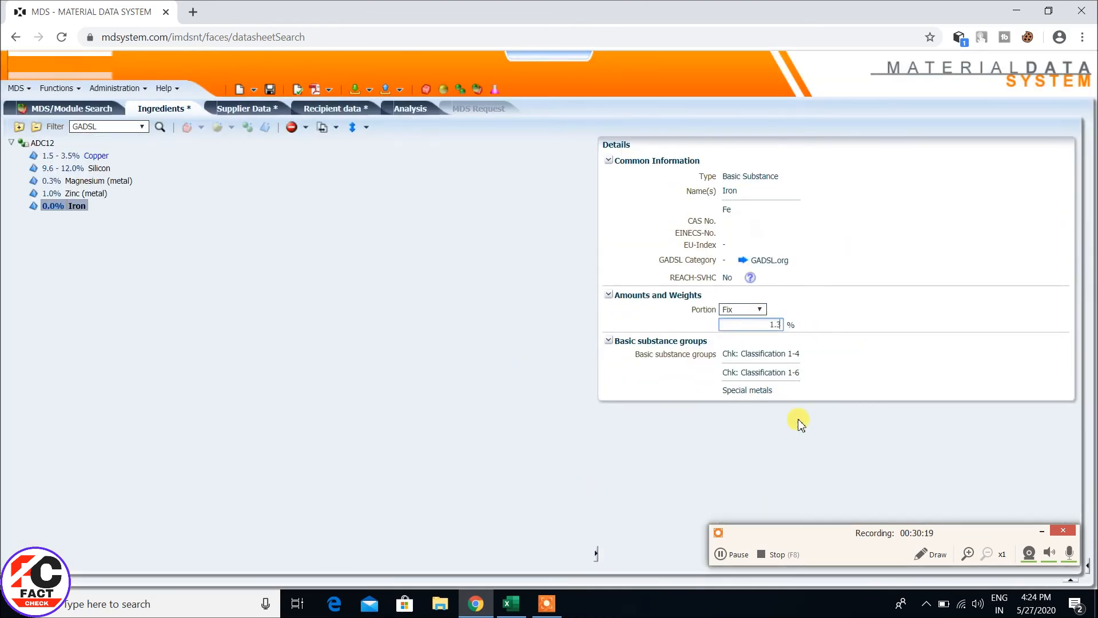
Open the basic substance search for ADC12 and copy the Mn CAS number 7439-96-5 from the Excel workbook
{"action": "left_click", "coordinate": [29, 142]}
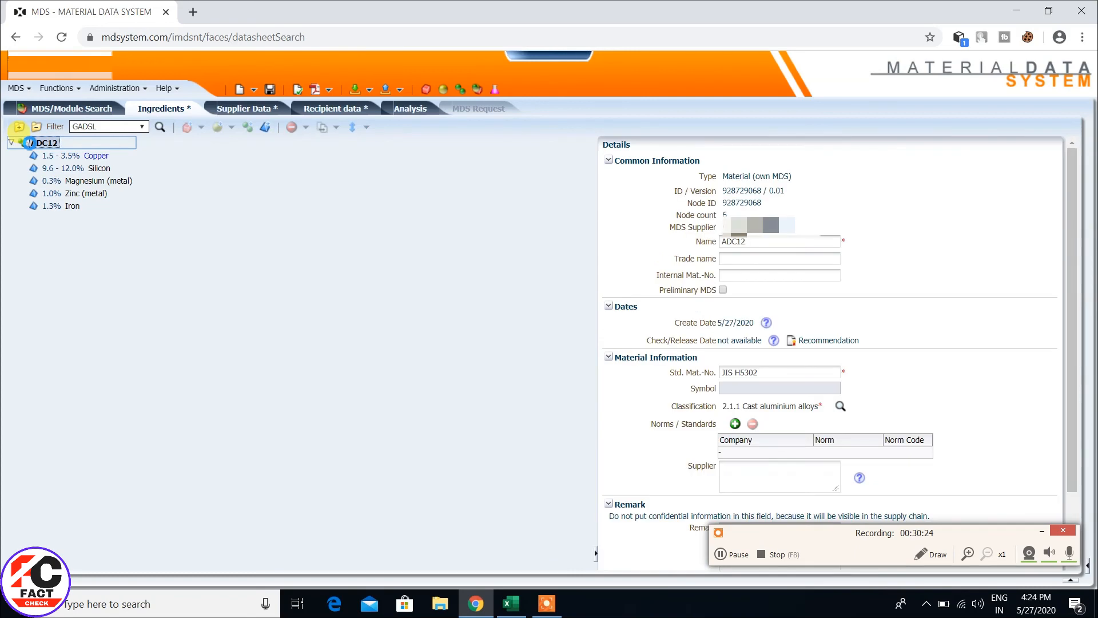
{"action": "right_click", "coordinate": [28, 142]}
{"action": "mouse_move", "coordinate": [46, 150]}
{"action": "left_click", "coordinate": [191, 194]}
{"action": "left_click", "coordinate": [510, 604]}
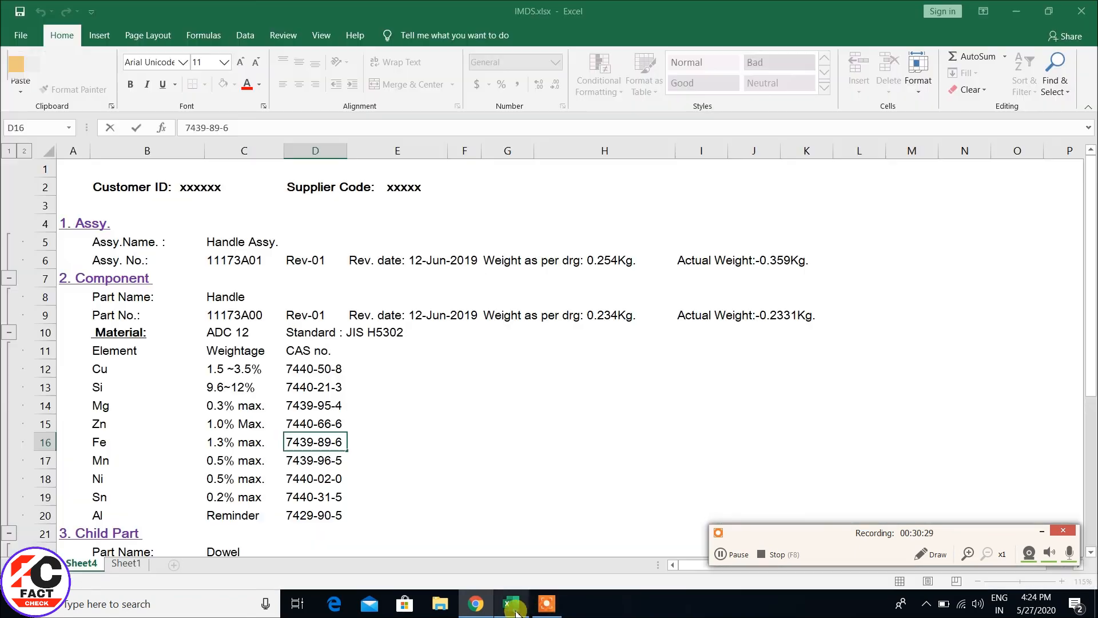
{"action": "left_click", "coordinate": [317, 460]}
{"action": "left_click_drag", "start_coordinate": [186, 127], "coordinate": [283, 129]}
{"action": "key", "text": "ctrl+c"}
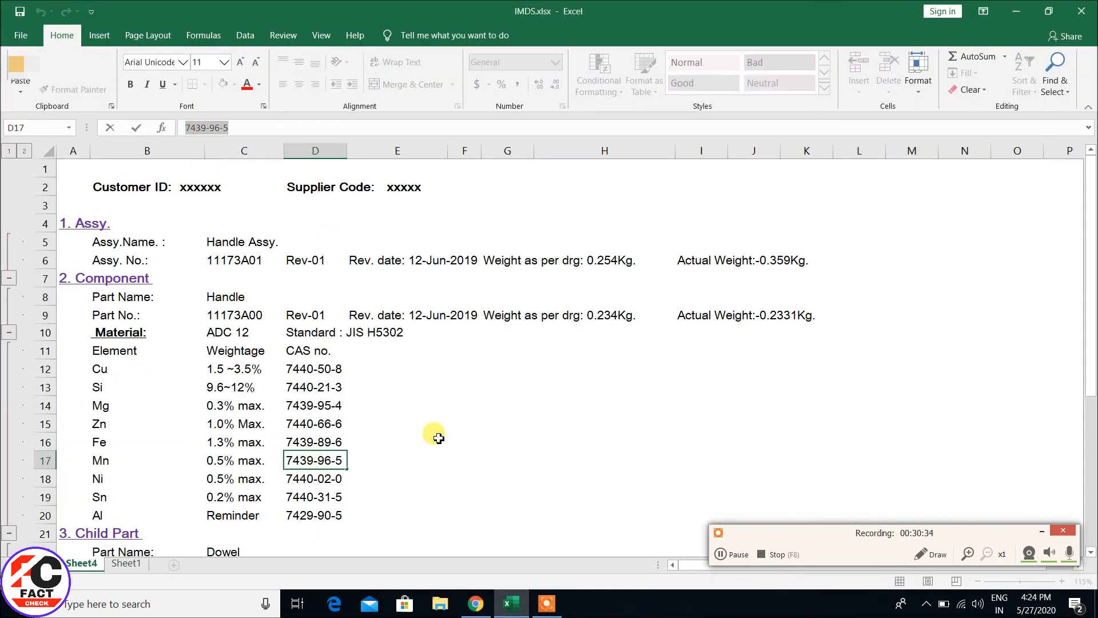
In IMDS in Chrome, find Manganese by CAS number 7439-96-5 and add it to ADC12 with a fixed portion of 0.5 %
{"action": "left_click", "coordinate": [475, 603]}
{"action": "left_click", "coordinate": [275, 190]}
{"action": "key", "text": "ctrl+v"}
{"action": "key", "text": "Return"}
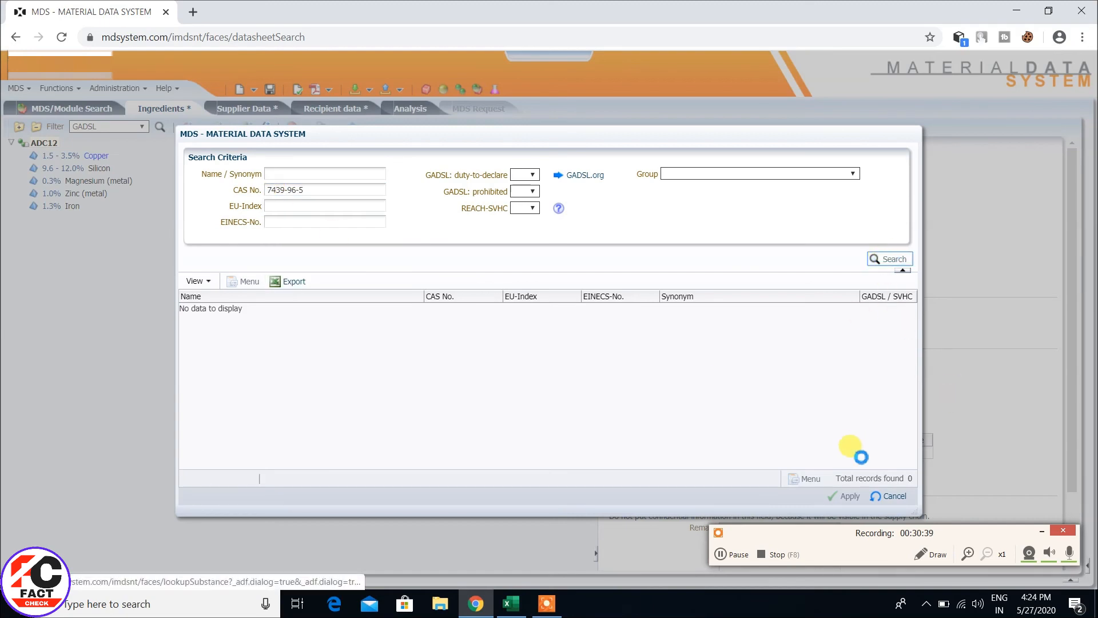
{"action": "left_click", "coordinate": [509, 609]}
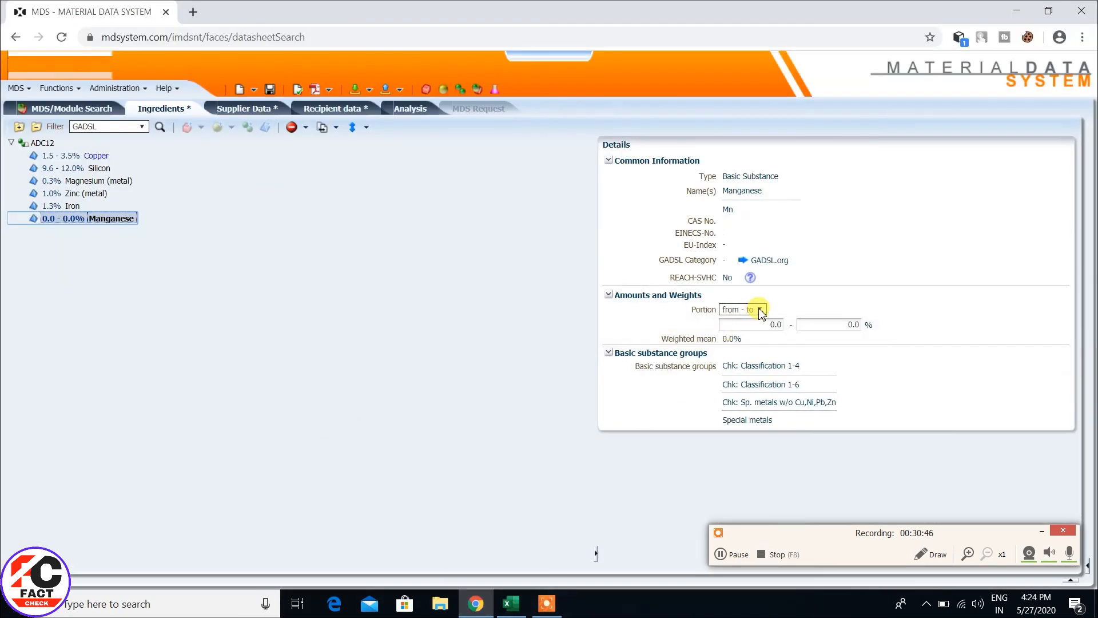
{"action": "left_click", "coordinate": [767, 325]}
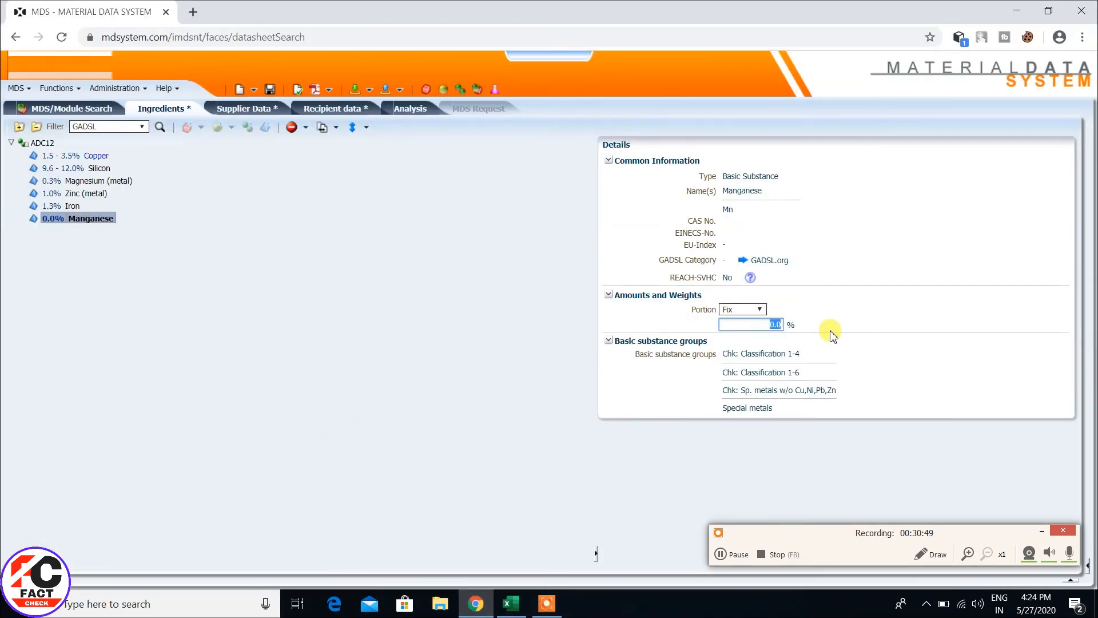
Open the basic substance search for ADC12 and copy the Sn CAS number 7440-31-5 from the Excel workbook
{"action": "left_click", "coordinate": [27, 143]}
{"action": "right_click", "coordinate": [27, 144]}
{"action": "mouse_move", "coordinate": [49, 153]}
{"action": "left_click", "coordinate": [183, 198]}
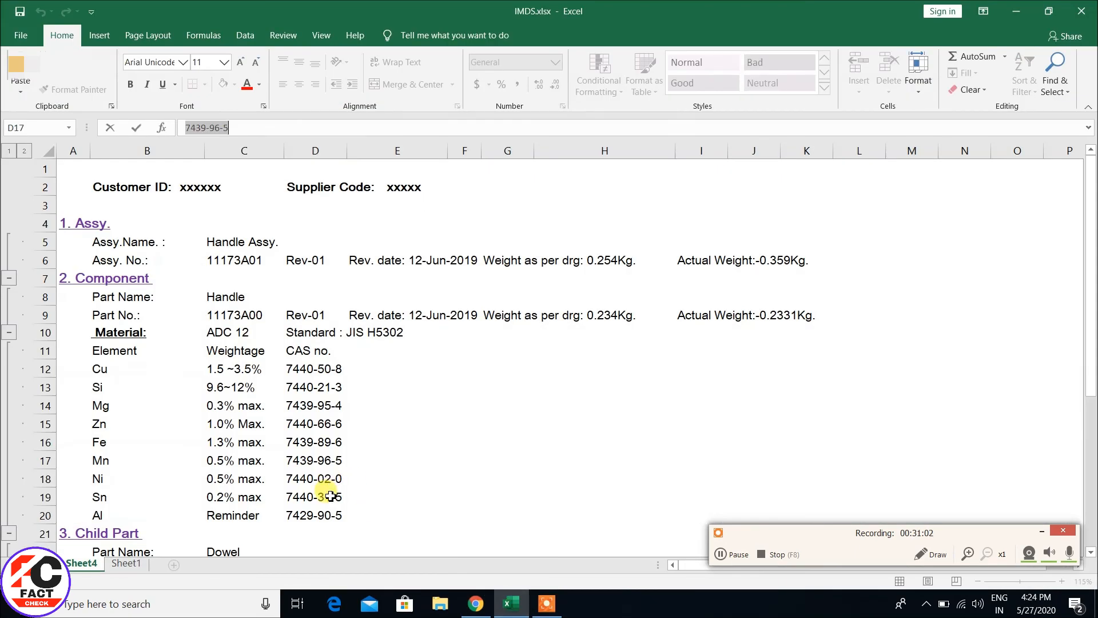
{"action": "left_click", "coordinate": [330, 496]}
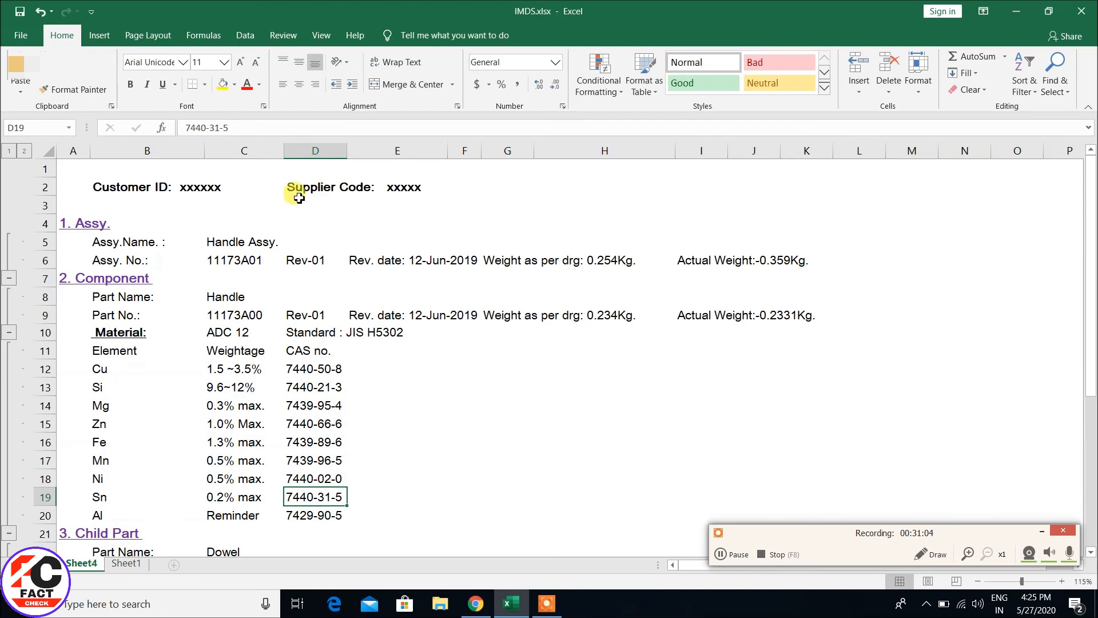
{"action": "left_click_drag", "start_coordinate": [184, 127], "coordinate": [257, 128]}
In IMDS in Chrome, search for CAS number 7440-31-5 and add Tin to material ADC12
{"action": "left_click", "coordinate": [474, 606]}
{"action": "left_click", "coordinate": [303, 190]}
{"action": "key", "text": "ctrl+v"}
{"action": "left_click", "coordinate": [889, 258]}
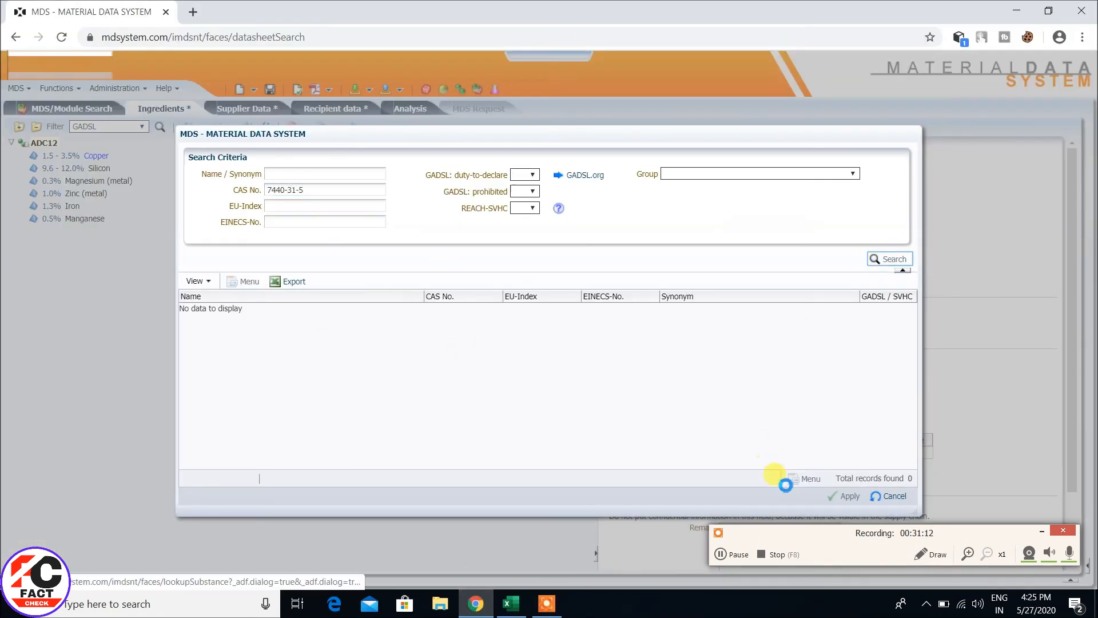
{"action": "left_click", "coordinate": [845, 497]}
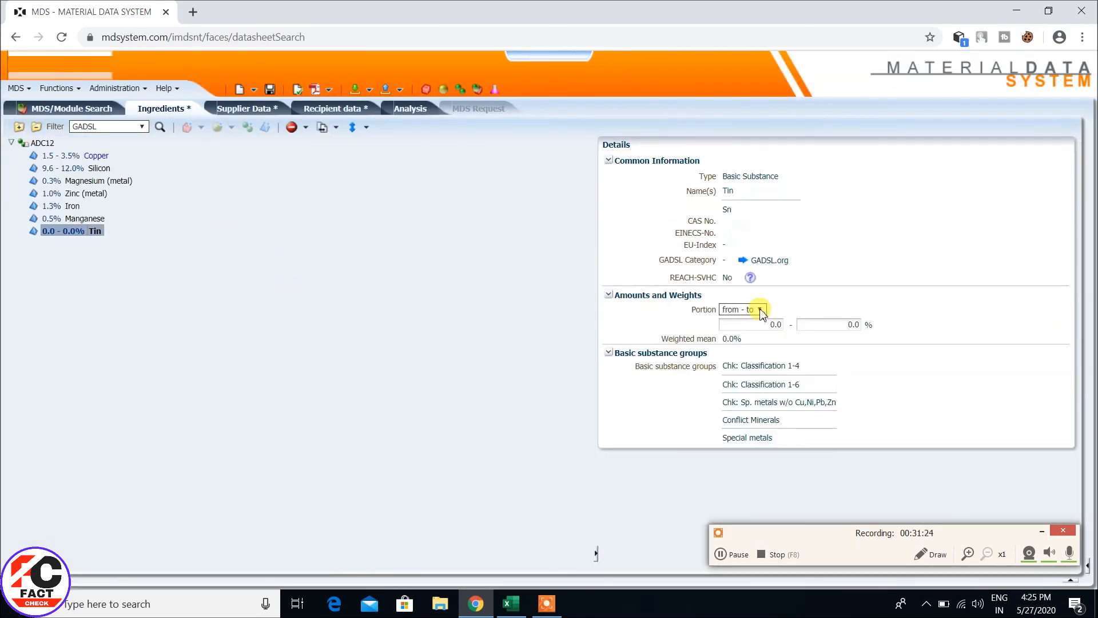
Change Tin's portion type to Fix and set it to 0.5 %
{"action": "left_click", "coordinate": [760, 311]}
{"action": "left_click", "coordinate": [747, 319]}
{"action": "left_click_drag", "start_coordinate": [767, 324], "coordinate": [788, 324]}
{"action": "type", "text": "0.5"}
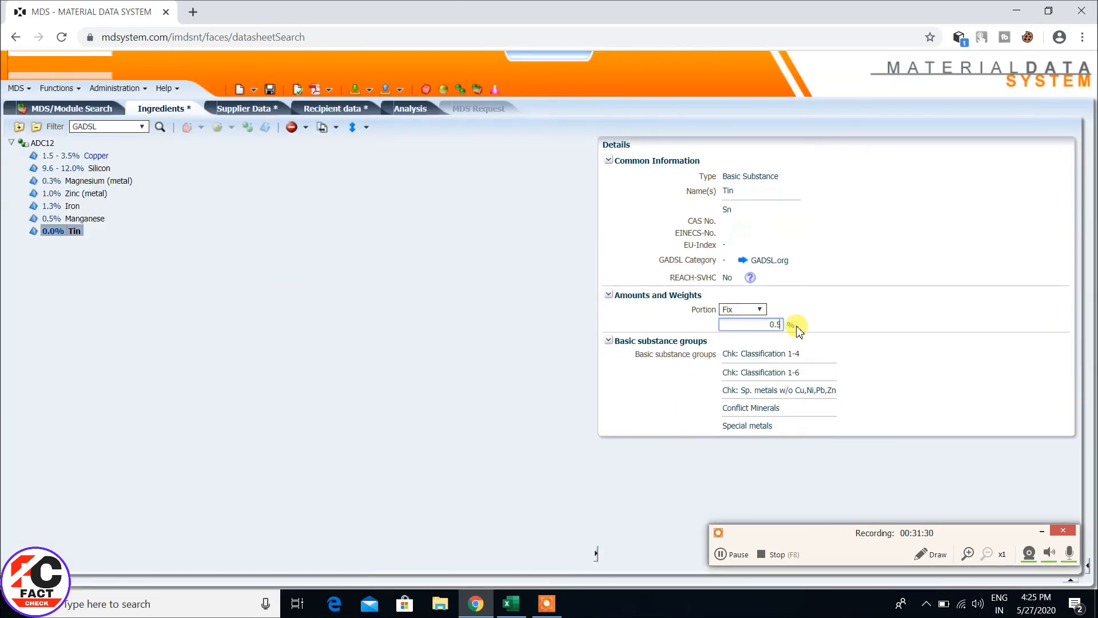
{"action": "left_click", "coordinate": [792, 377]}
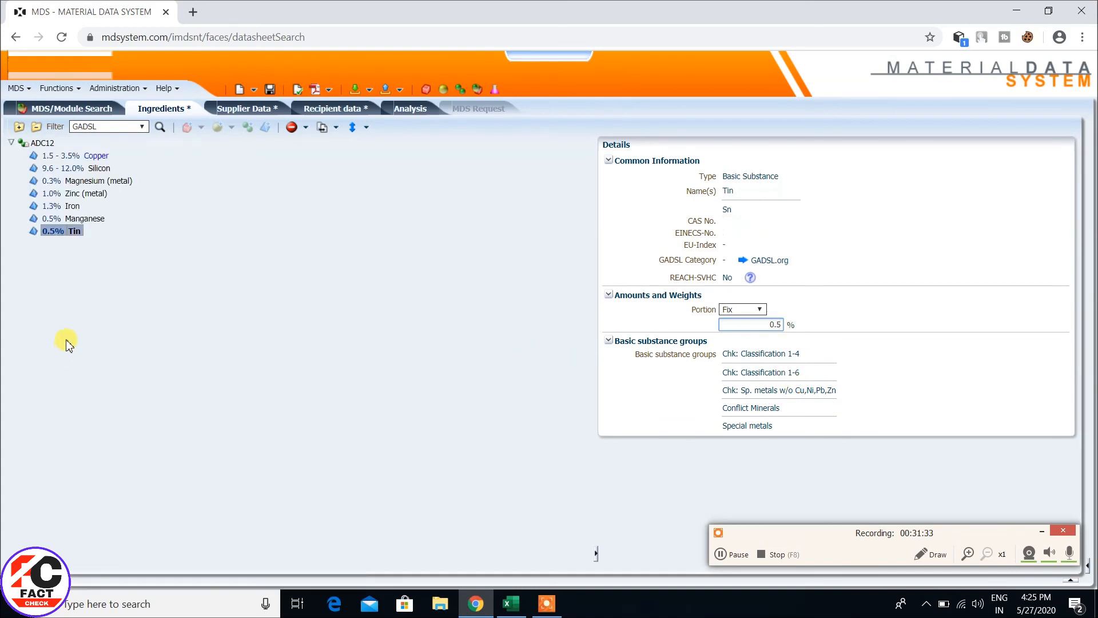
Open the basic substance search for ADC12 and copy the Al CAS number 7429-90-5 from the Excel workbook
{"action": "right_click", "coordinate": [40, 143]}
{"action": "mouse_move", "coordinate": [57, 147]}
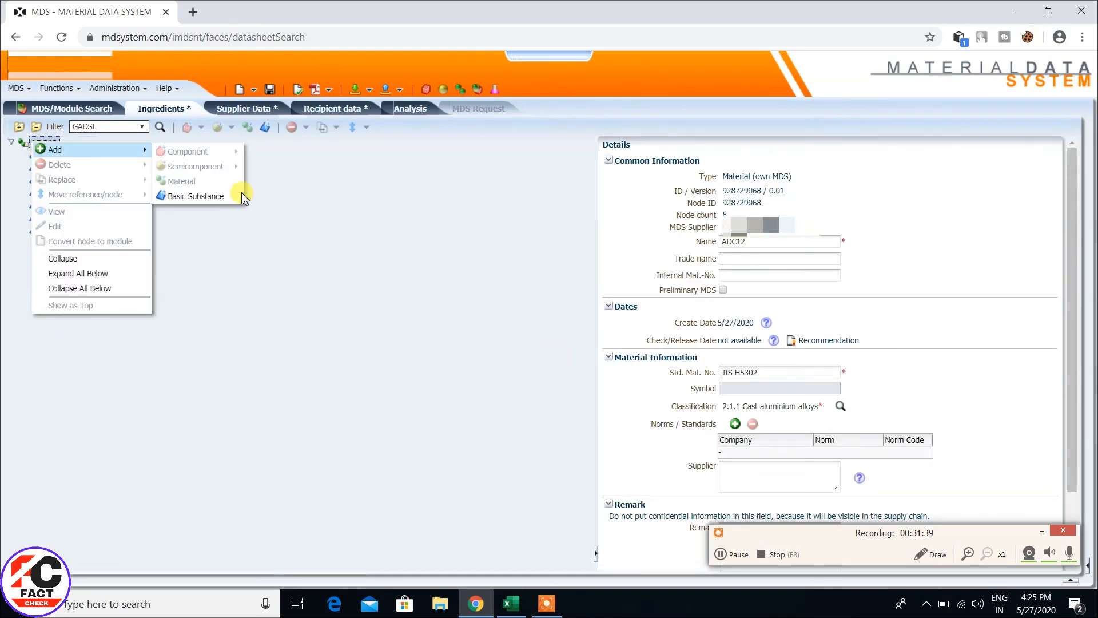
{"action": "left_click", "coordinate": [225, 195]}
{"action": "left_click", "coordinate": [511, 603]}
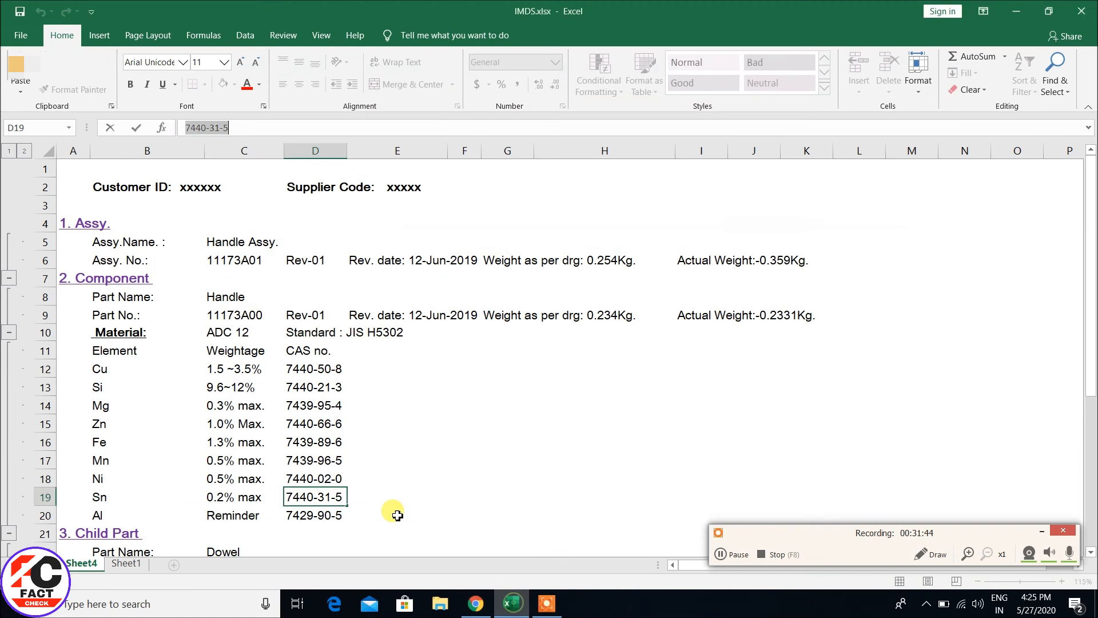
{"action": "left_click", "coordinate": [333, 516]}
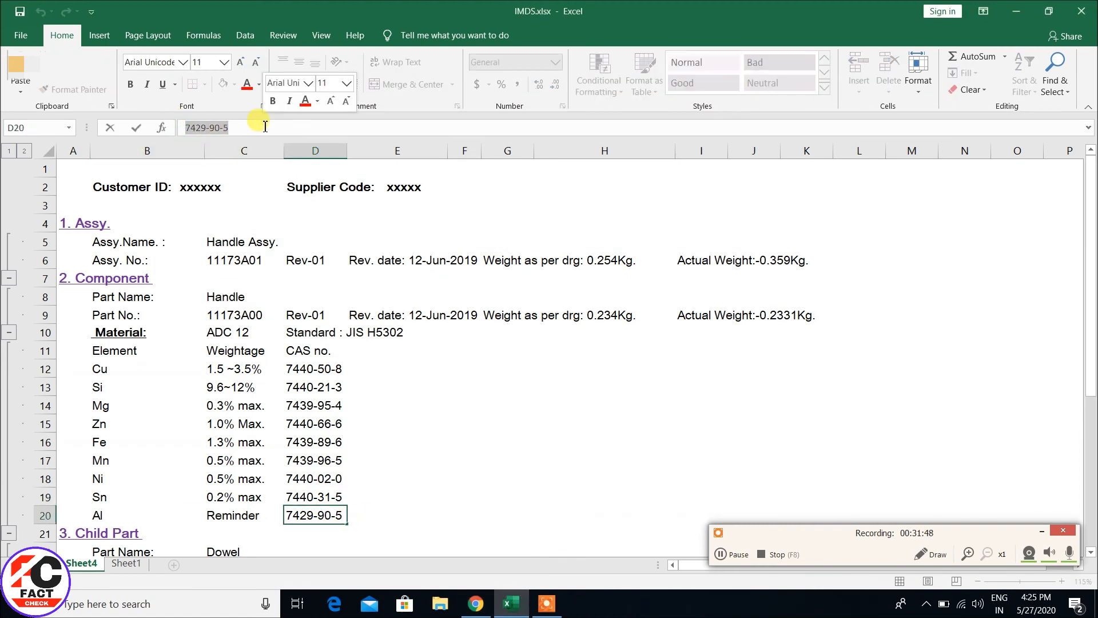
{"action": "key", "text": "ctrl+c"}
In IMDS in Chrome, search for CAS number 7429-90-5 and add Aluminium (metal) to material ADC12
{"action": "left_click", "coordinate": [475, 604]}
{"action": "left_click", "coordinate": [325, 189]}
{"action": "key", "text": "ctrl+v"}
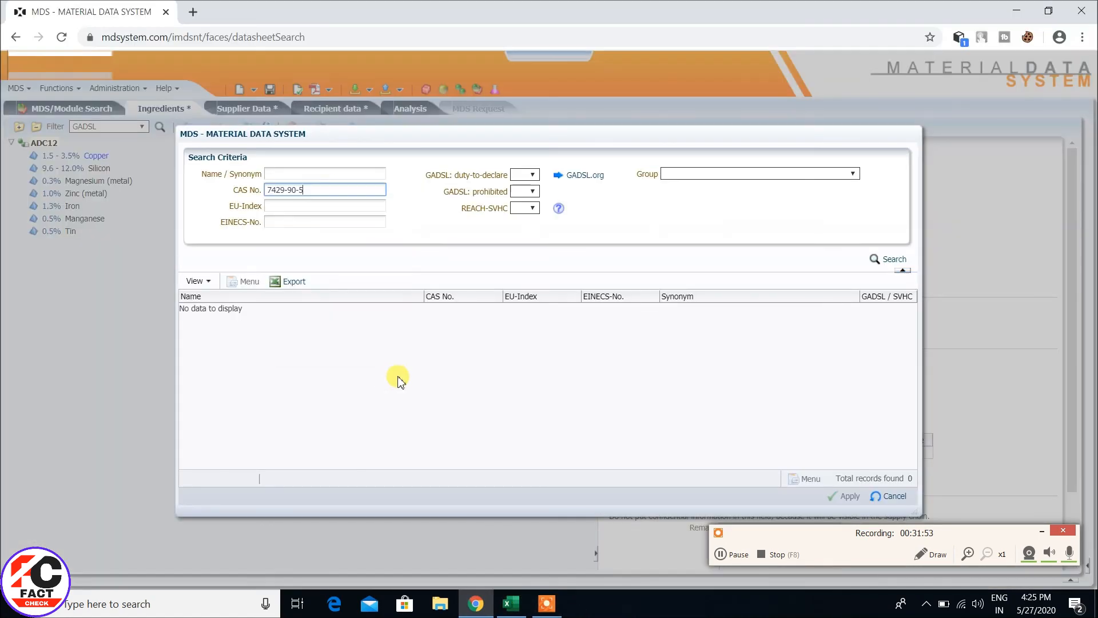
{"action": "left_click", "coordinate": [888, 259]}
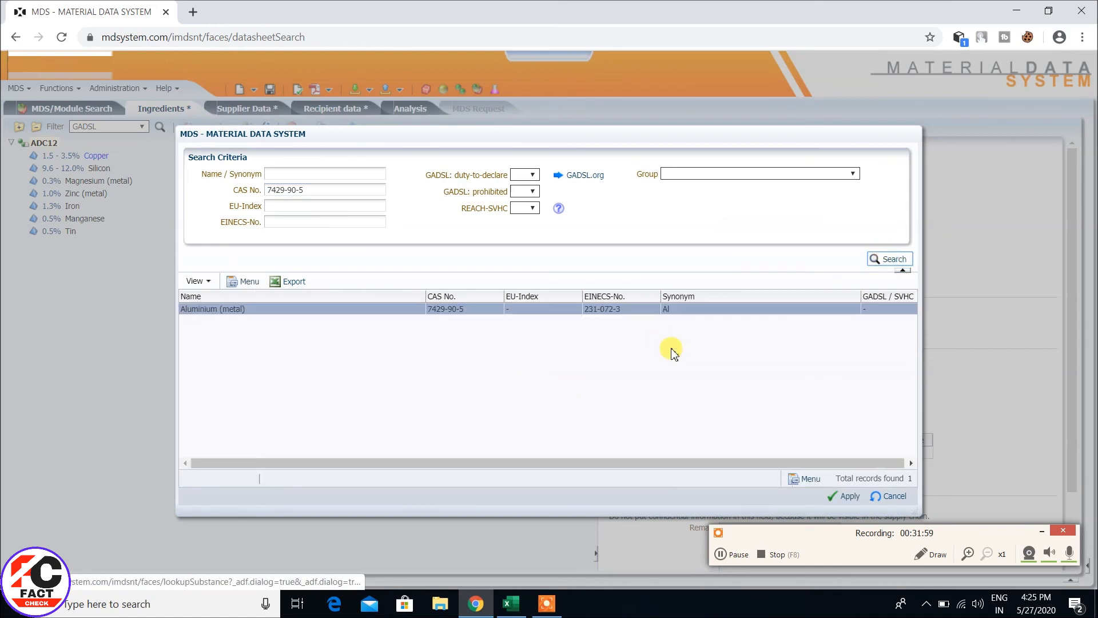
{"action": "left_click", "coordinate": [849, 498]}
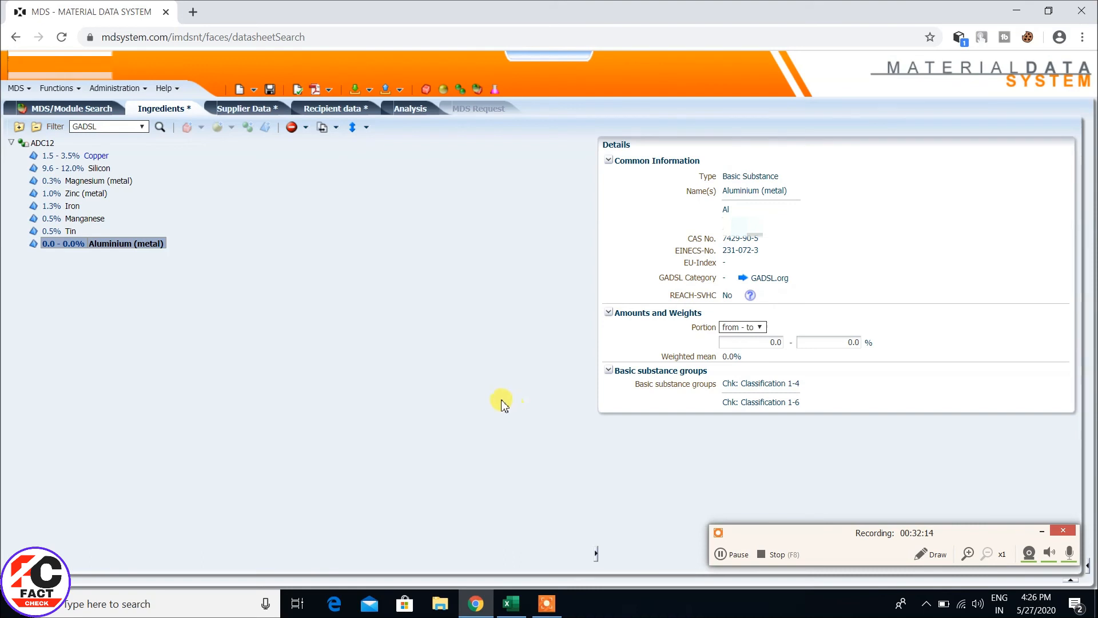
Check aluminium's weightage in the Excel workbook and set its portion type to Rest in IMDS
{"action": "left_click", "coordinate": [510, 603]}
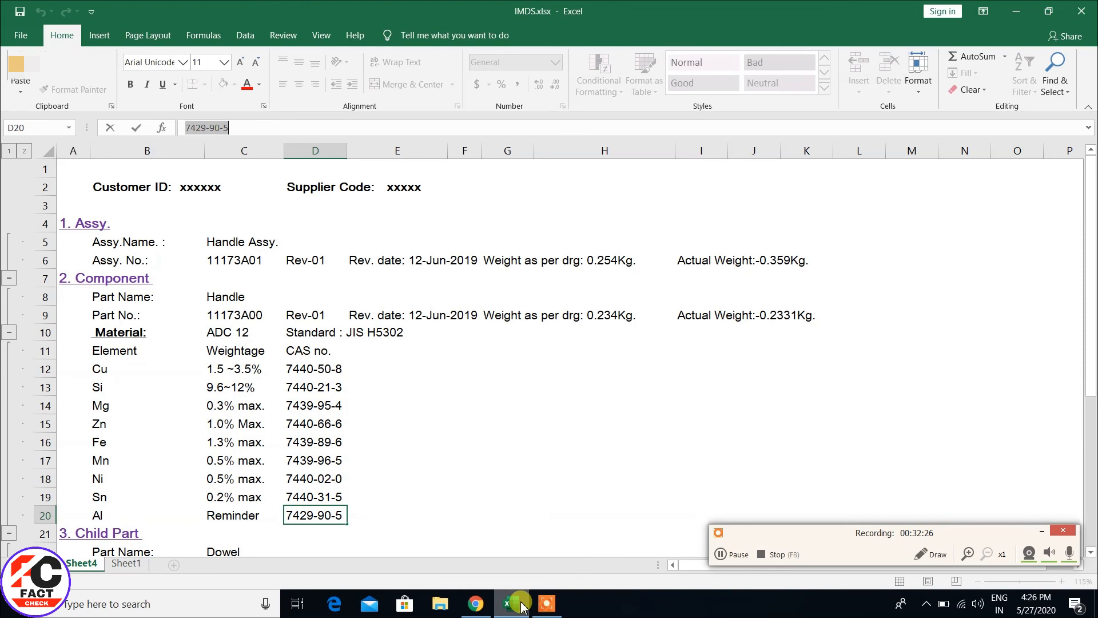
{"action": "left_click", "coordinate": [480, 607]}
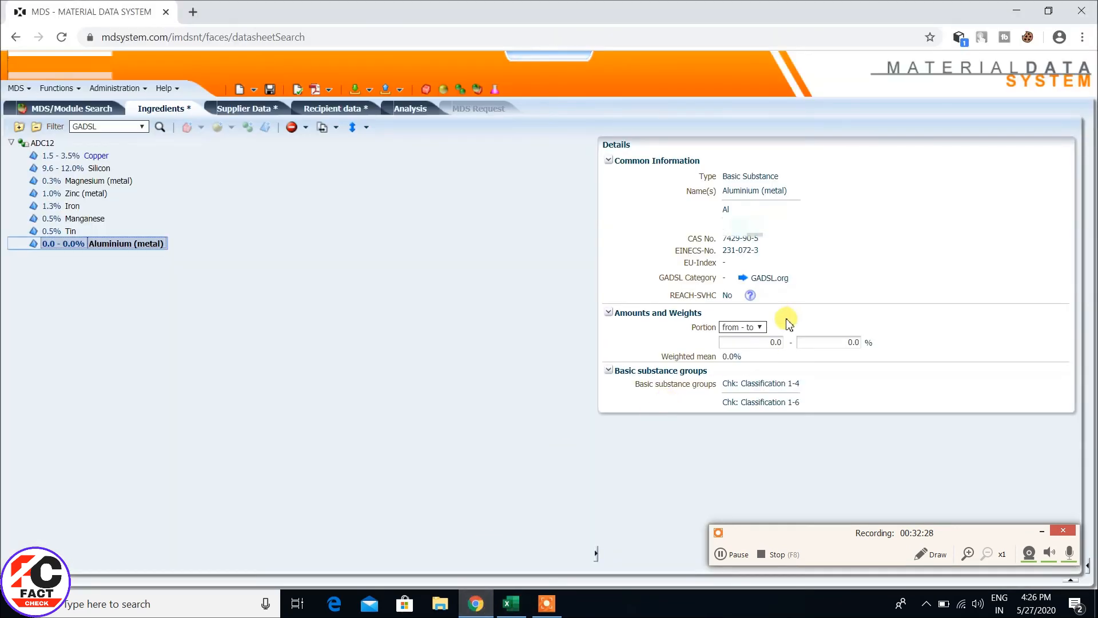
{"action": "left_click", "coordinate": [759, 327]}
{"action": "left_click", "coordinate": [744, 359]}
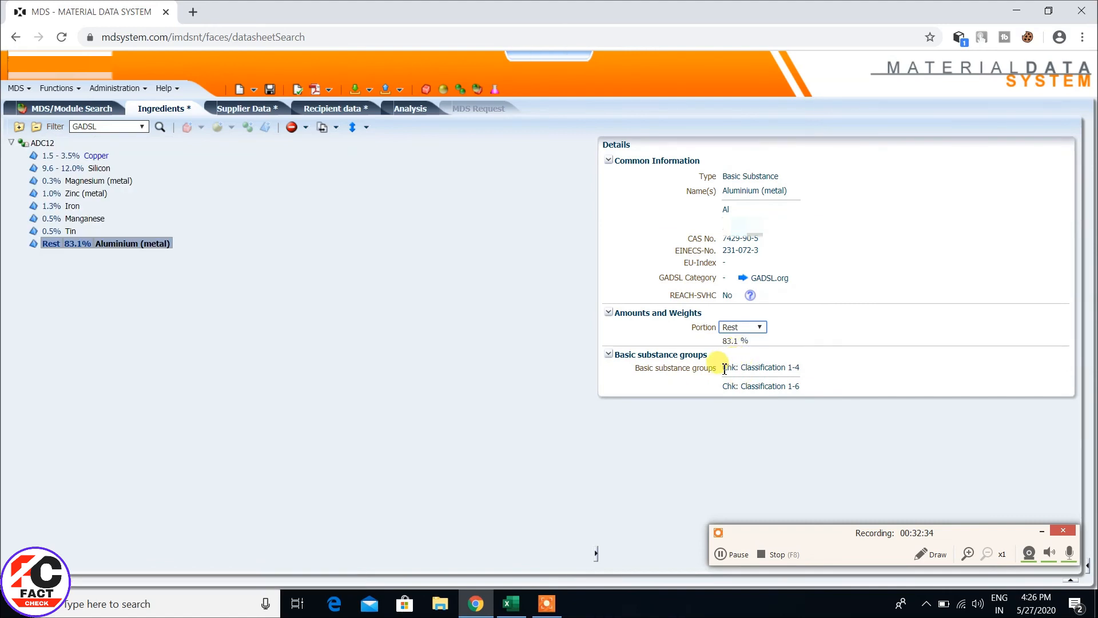
{"action": "left_click", "coordinate": [365, 373]}
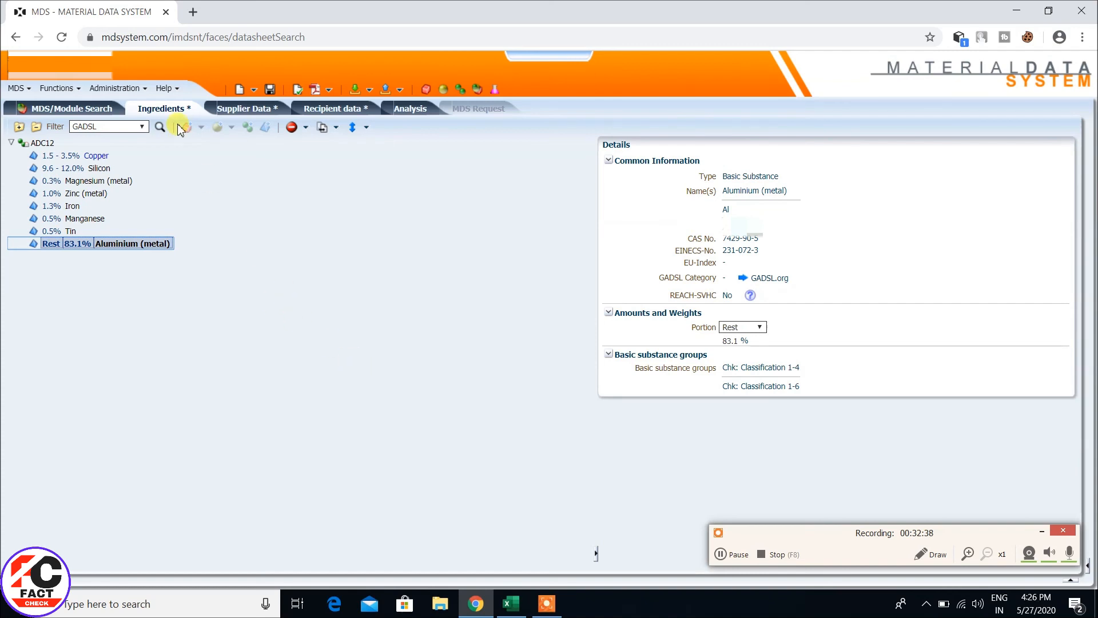
Select the contact person in ADC12's supplier data
{"action": "left_click", "coordinate": [262, 113]}
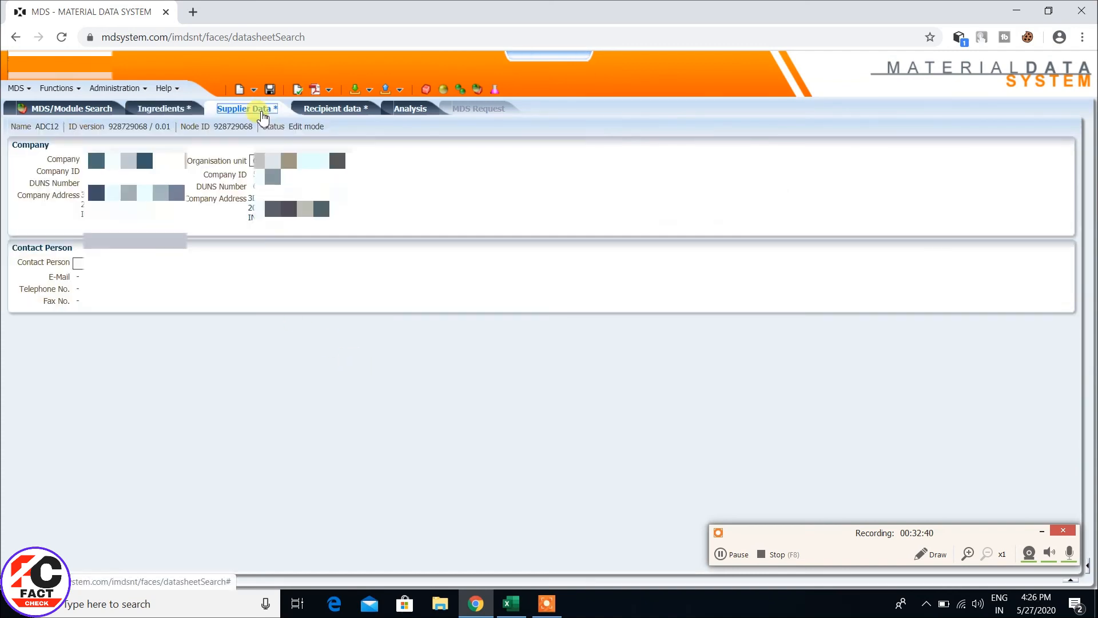
{"action": "left_click", "coordinate": [161, 259]}
{"action": "left_click", "coordinate": [147, 286]}
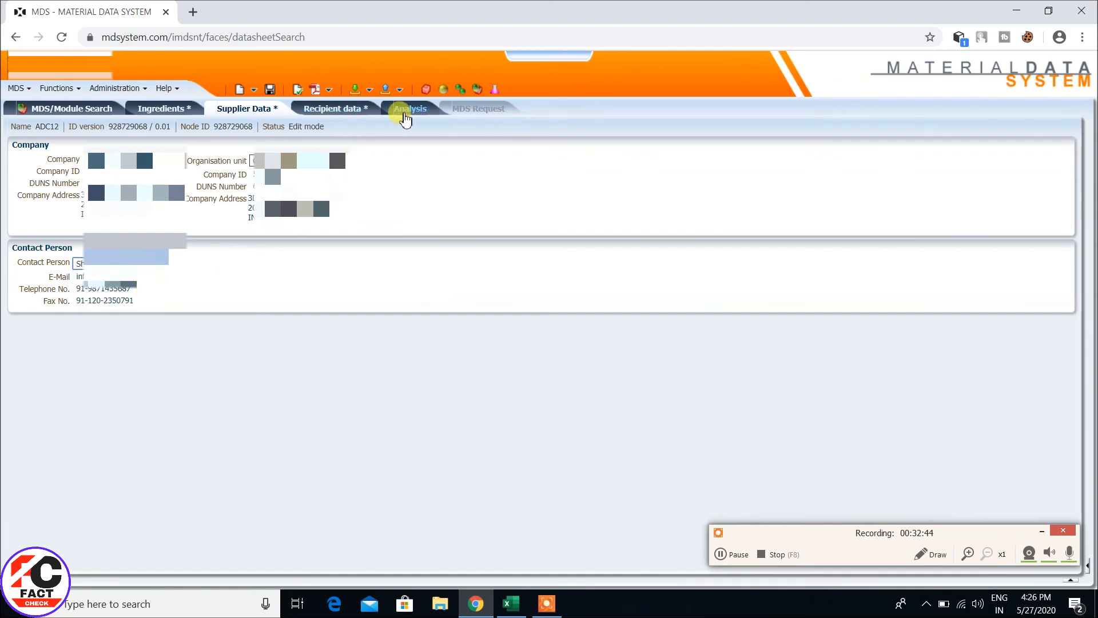
Run the material classification analysis for the ADC12 datasheet
{"action": "left_click", "coordinate": [408, 109]}
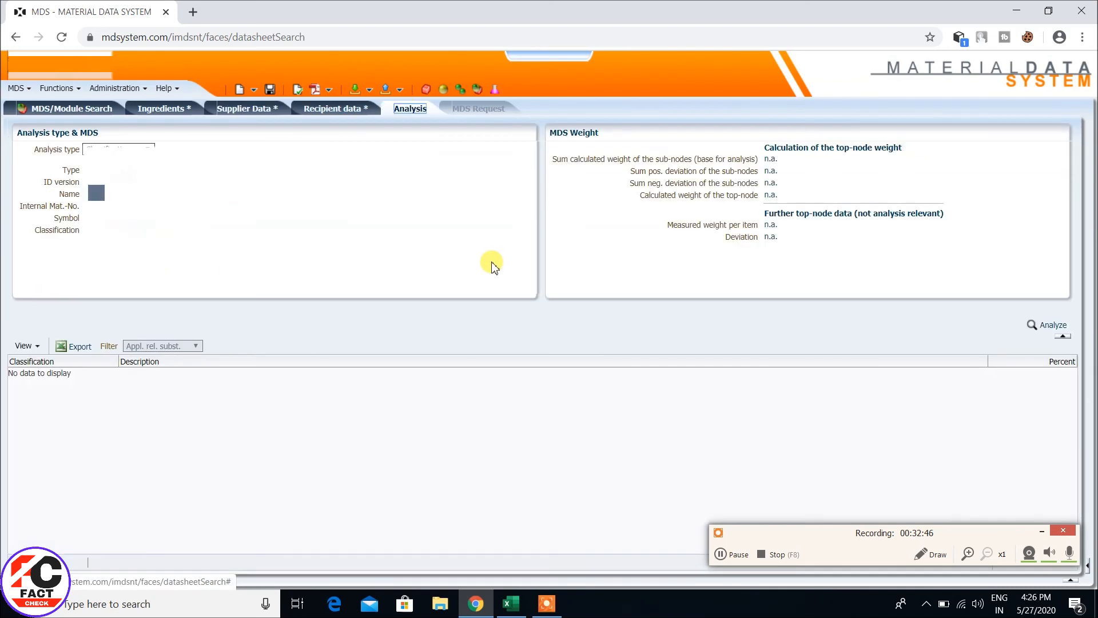
{"action": "left_click", "coordinate": [1042, 326]}
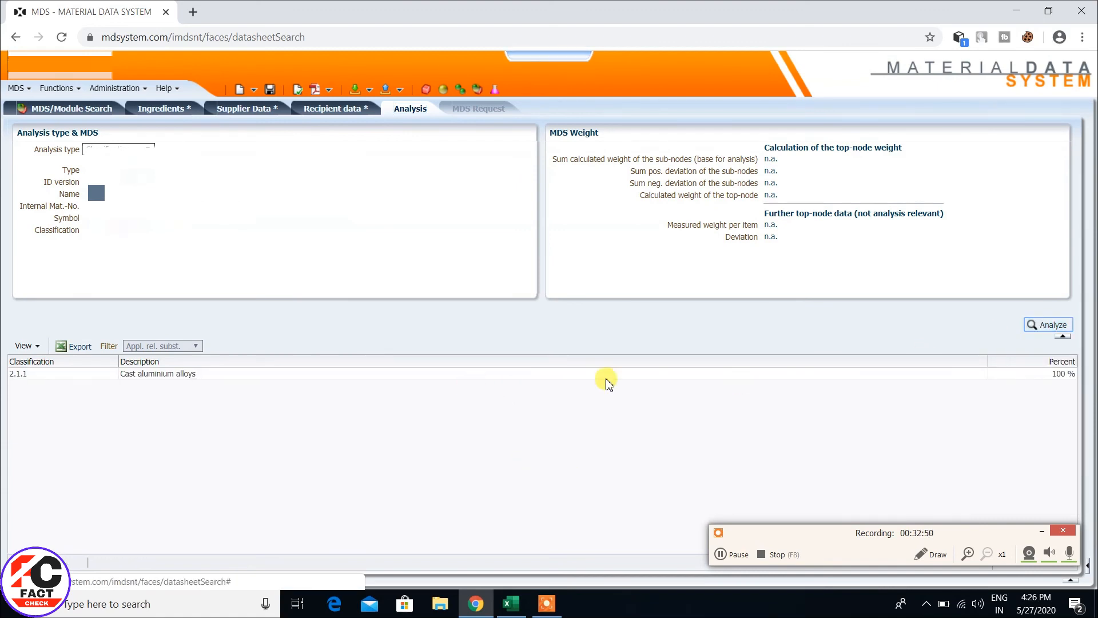
Release the ADC12 datasheet for internal use from its recipient data and confirm the release
{"action": "left_click", "coordinate": [330, 109]}
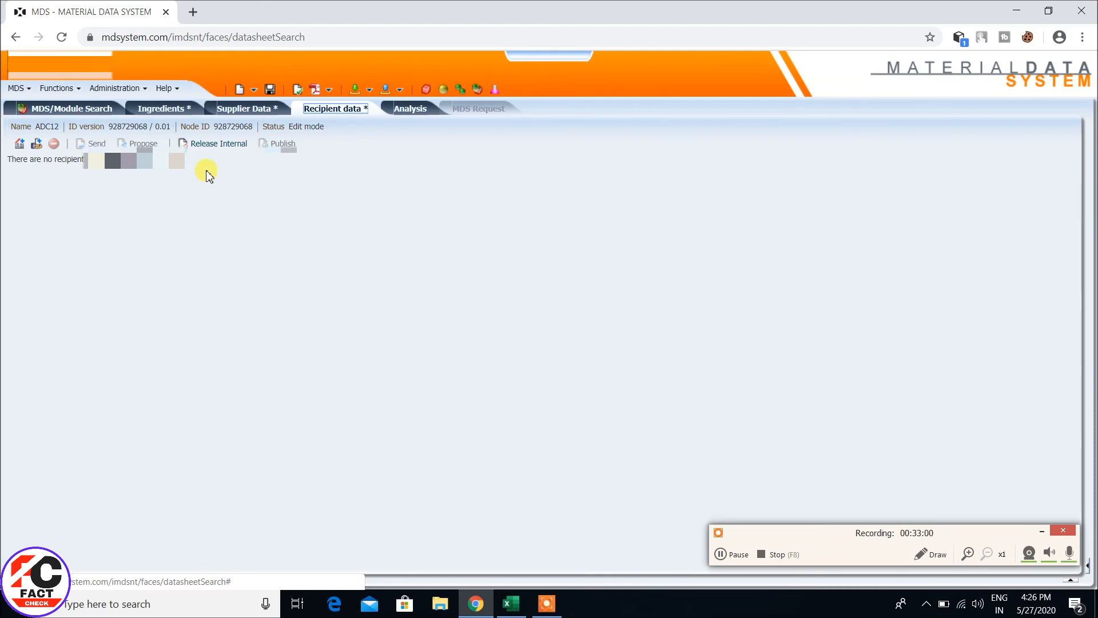
{"action": "left_click", "coordinate": [212, 144]}
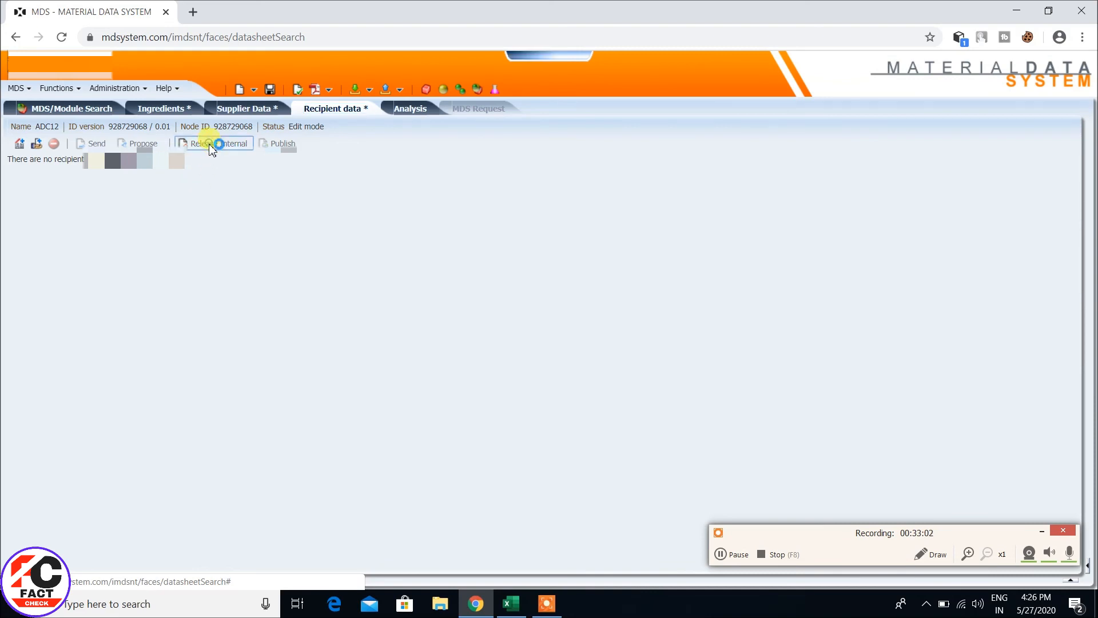
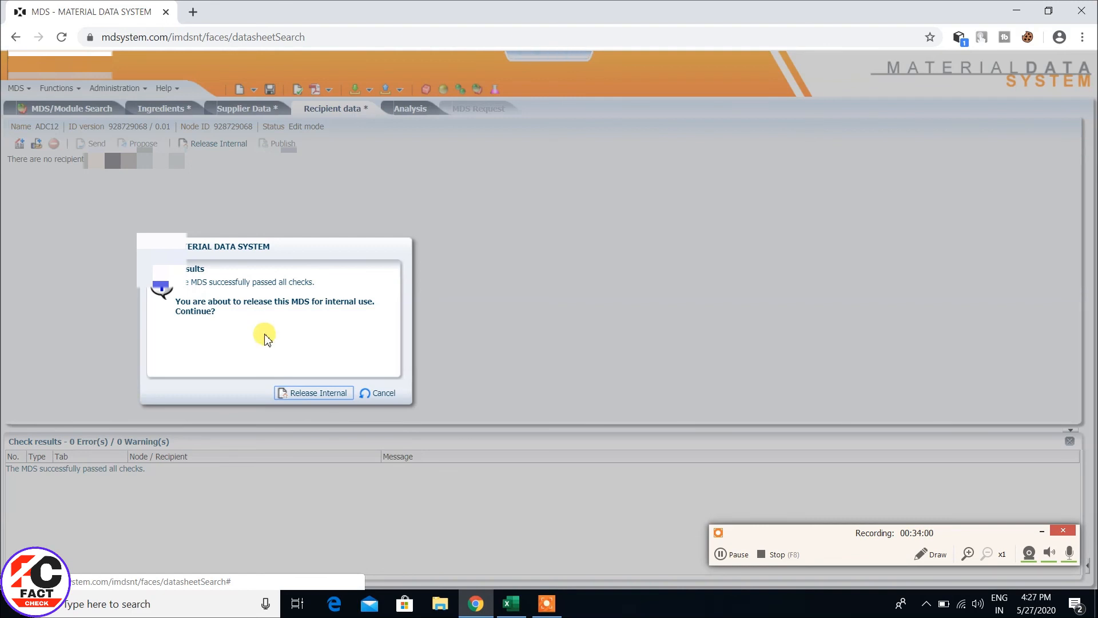
{"action": "left_click", "coordinate": [312, 394]}
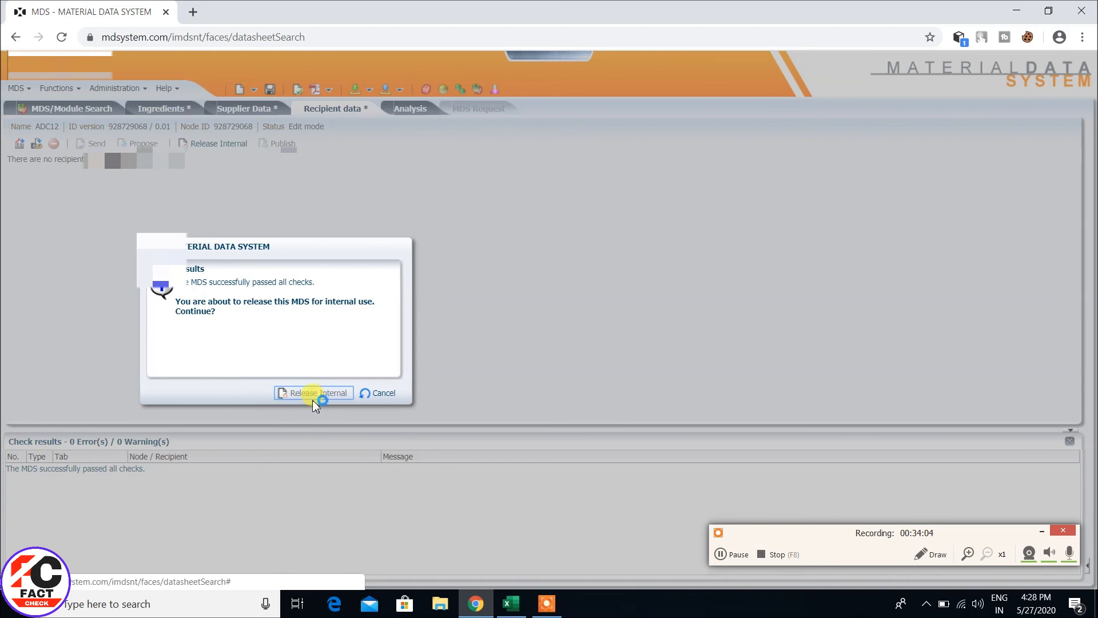